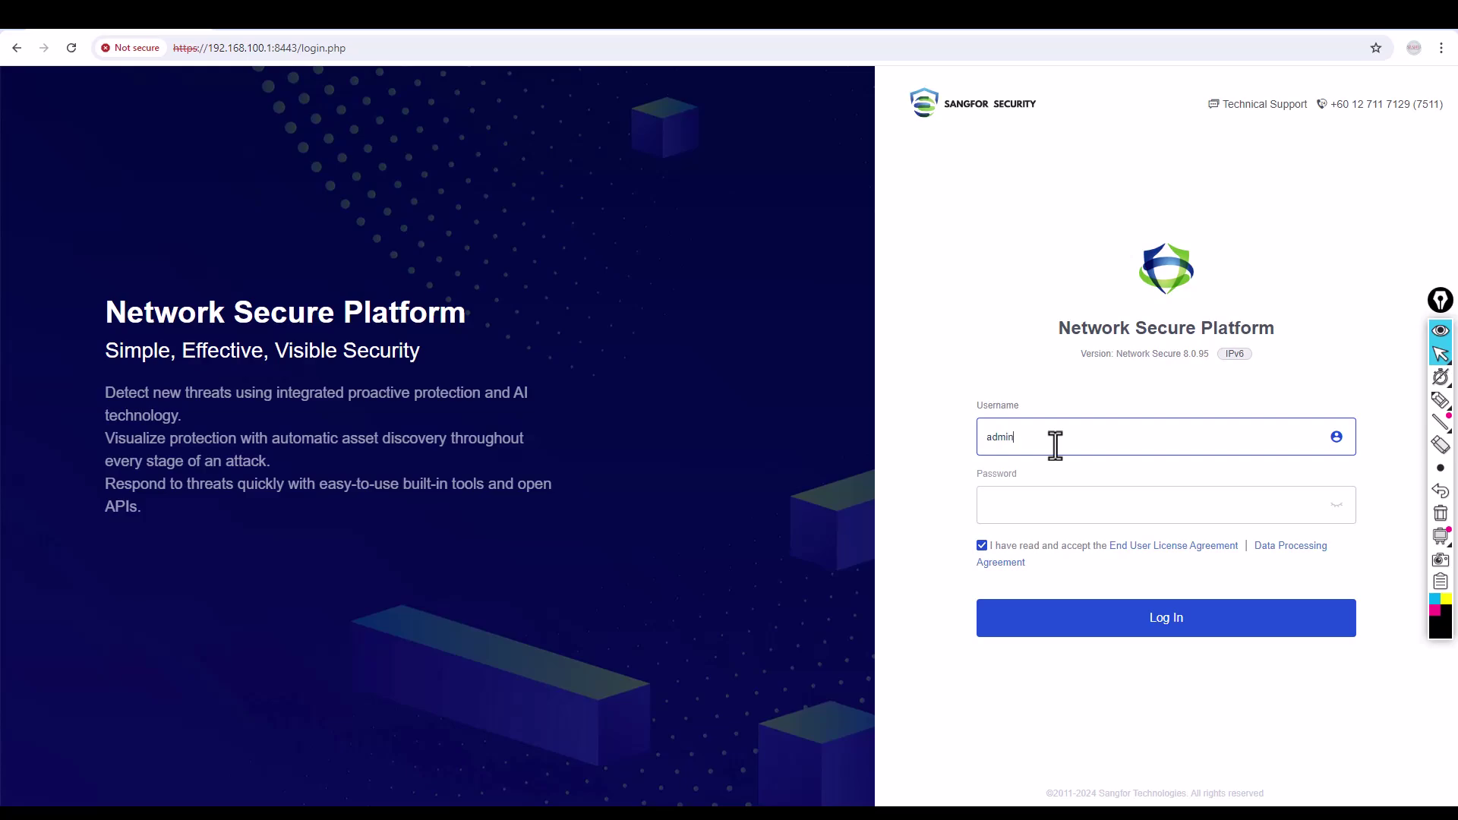
Sign in with the administrator password and open the Application Control policy list.
{"action": "key", "text": "Tab"}
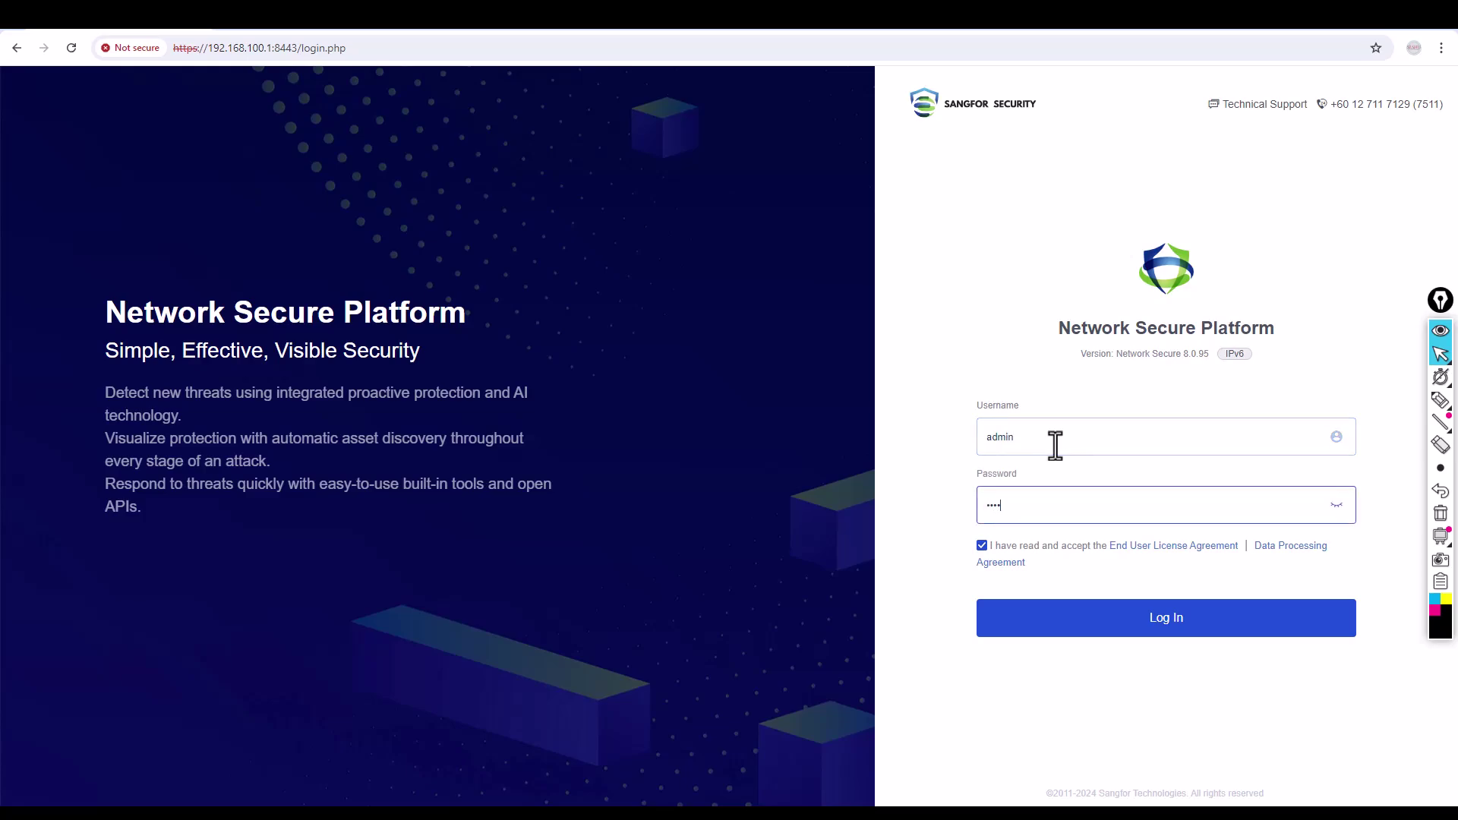
{"action": "left_click", "coordinate": [1130, 629]}
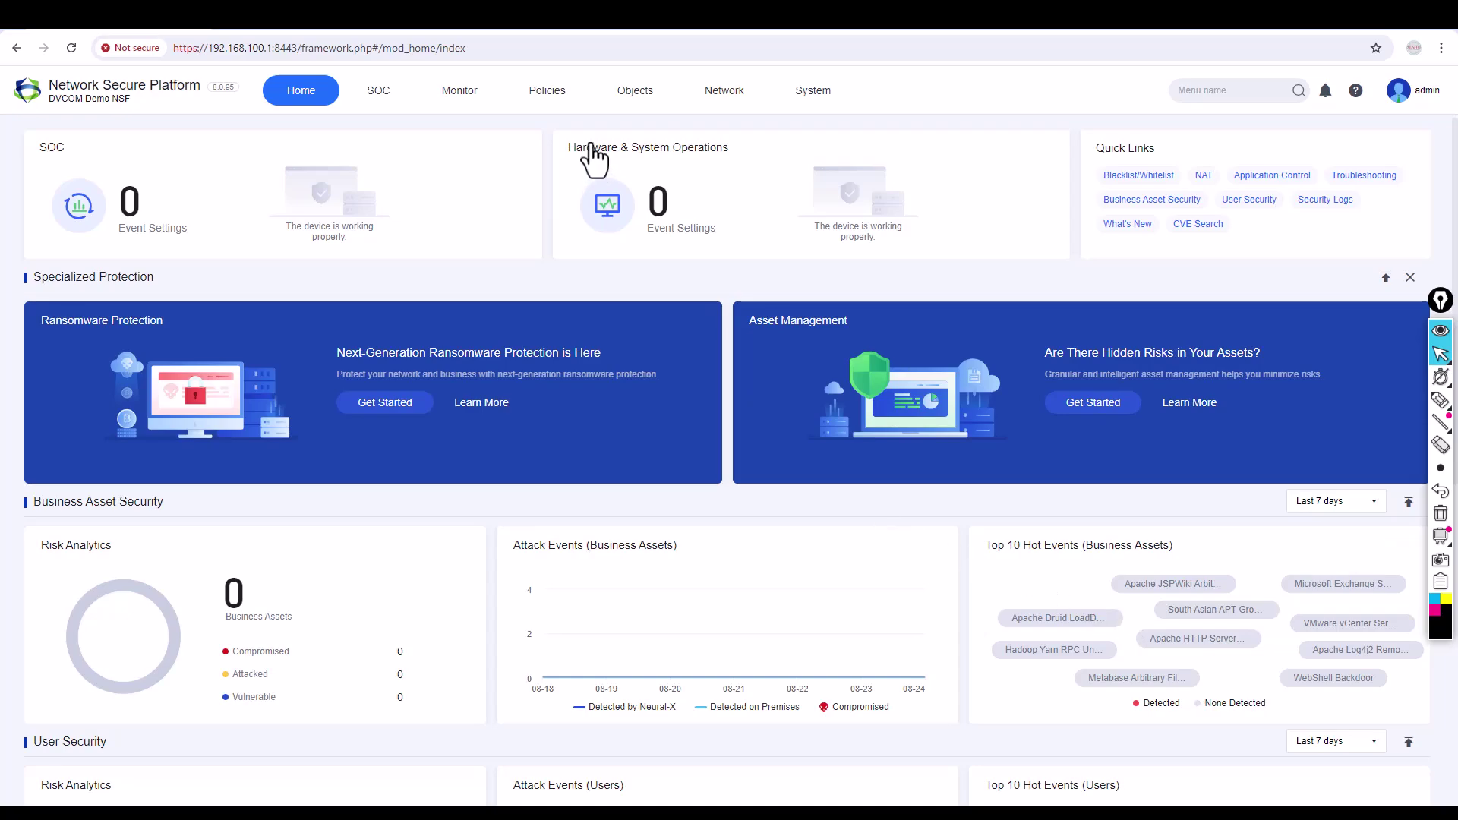
{"action": "left_click", "coordinate": [548, 92]}
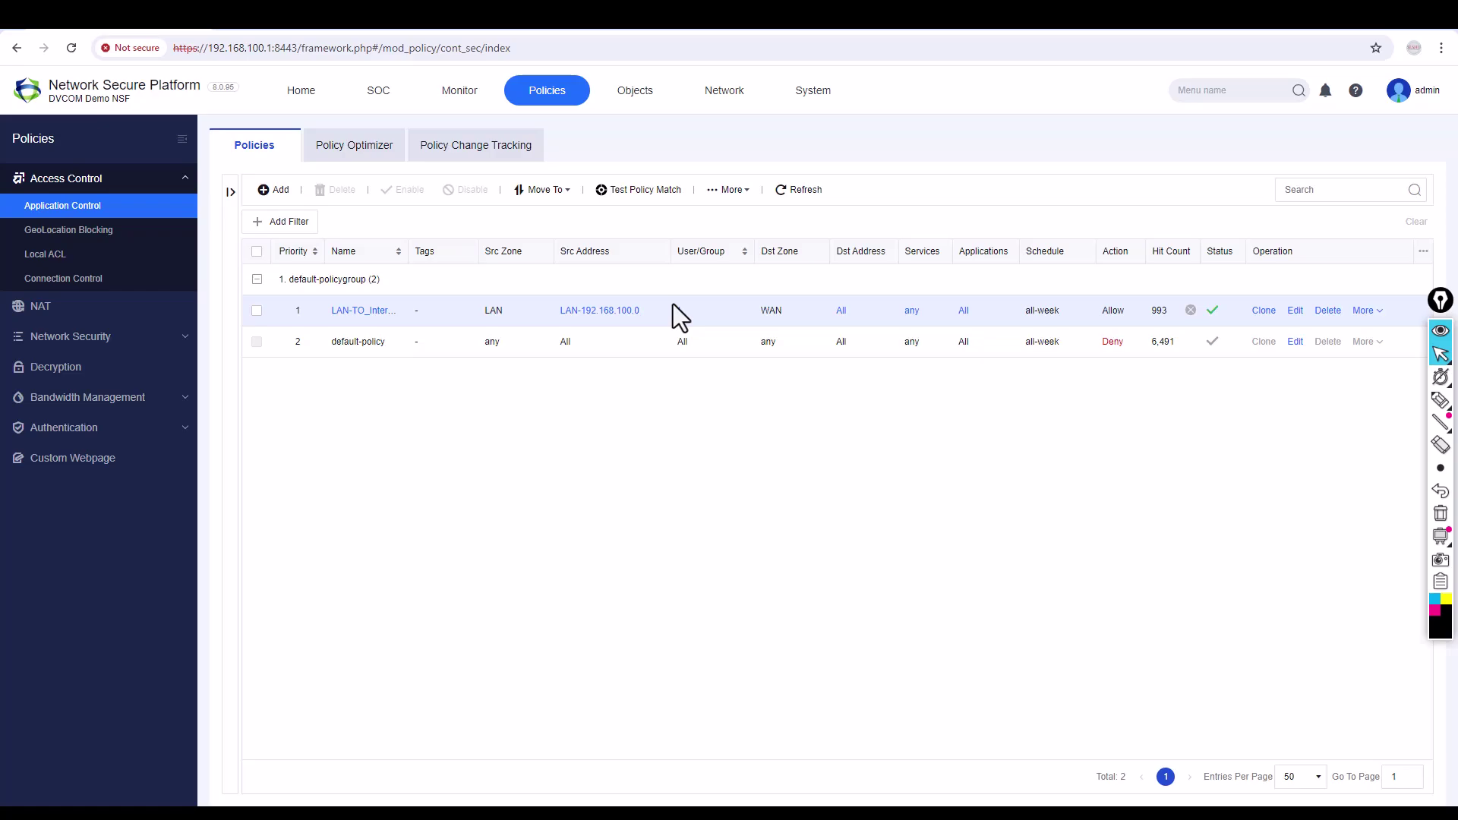
Add a policy named Block-ICMP with source zone LAN and source address LAN-192.168.100.0.
{"action": "left_click", "coordinate": [275, 190]}
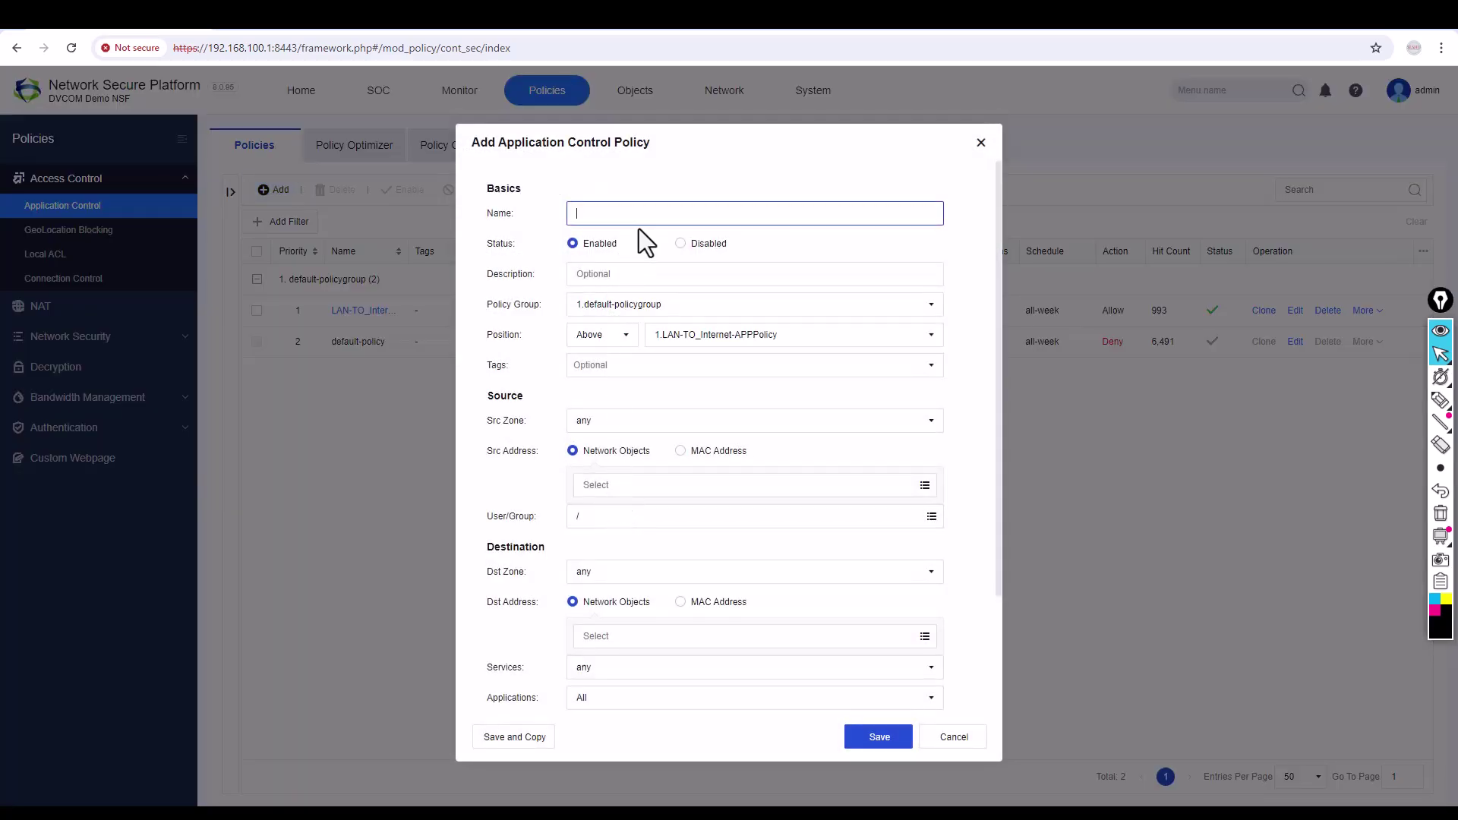
{"action": "type", "text": "Block-ICMP"}
{"action": "left_click", "coordinate": [626, 422]}
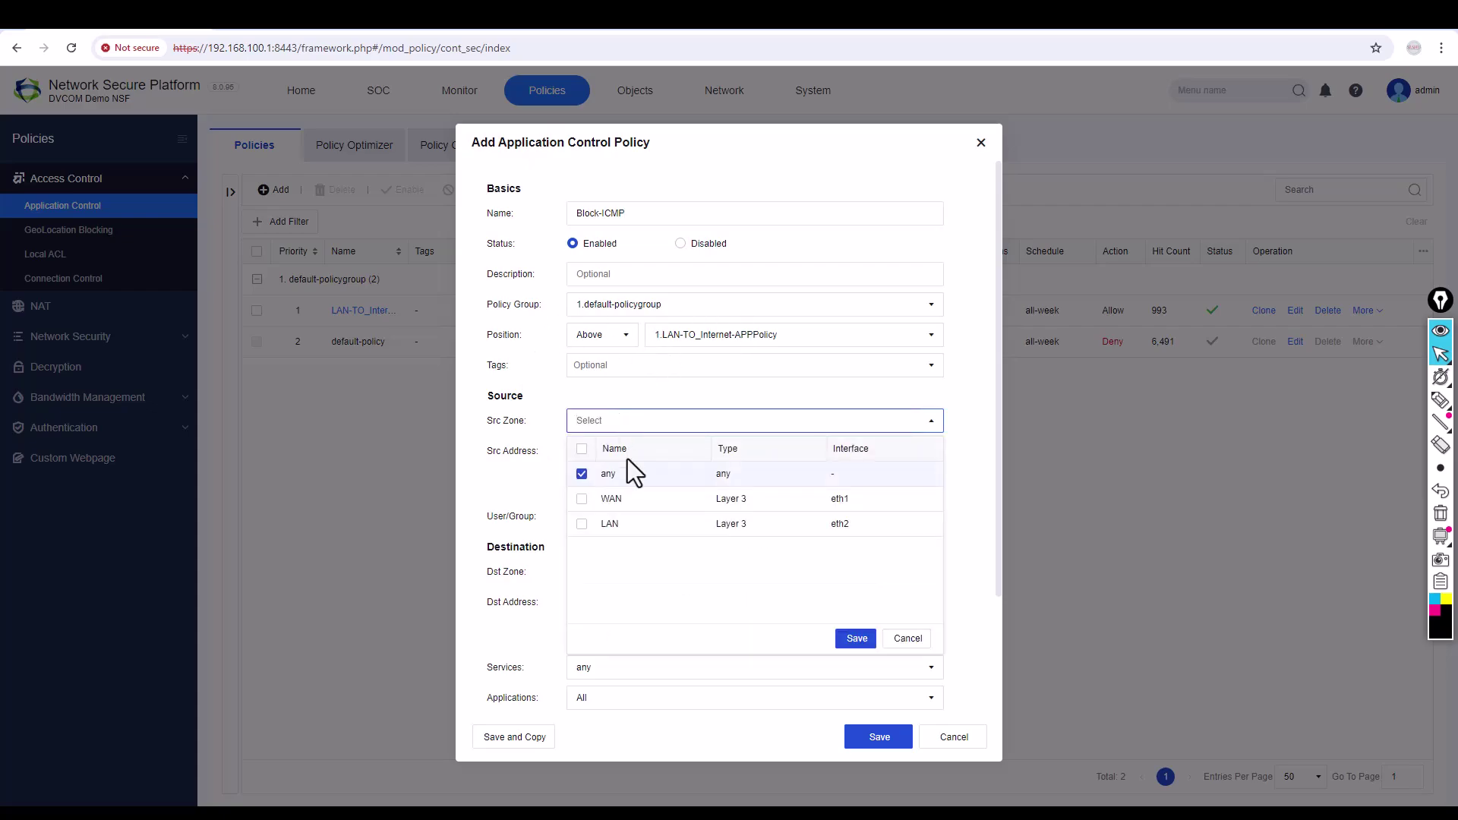
{"action": "left_click", "coordinate": [585, 524]}
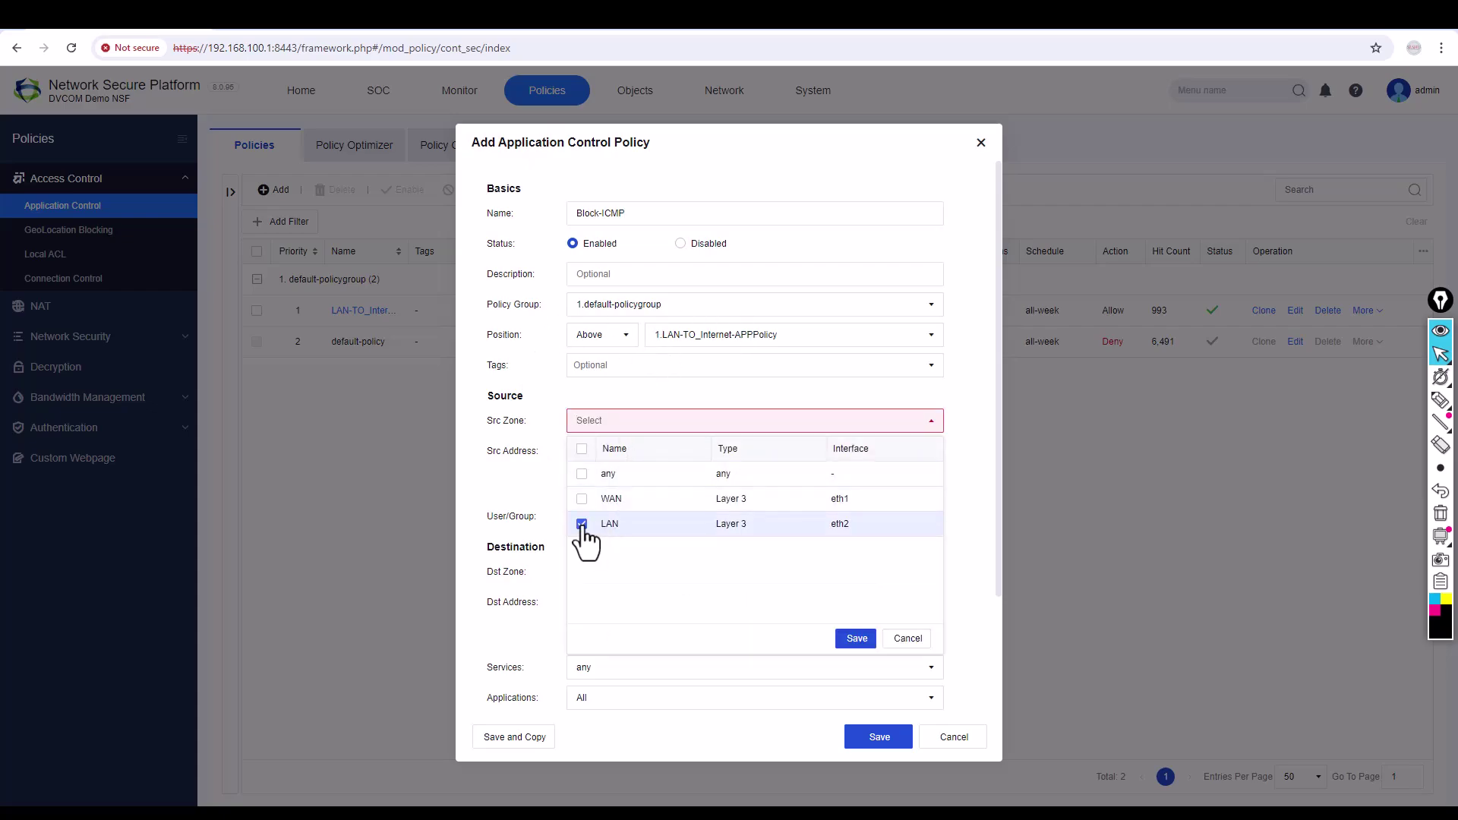
{"action": "left_click", "coordinate": [856, 640]}
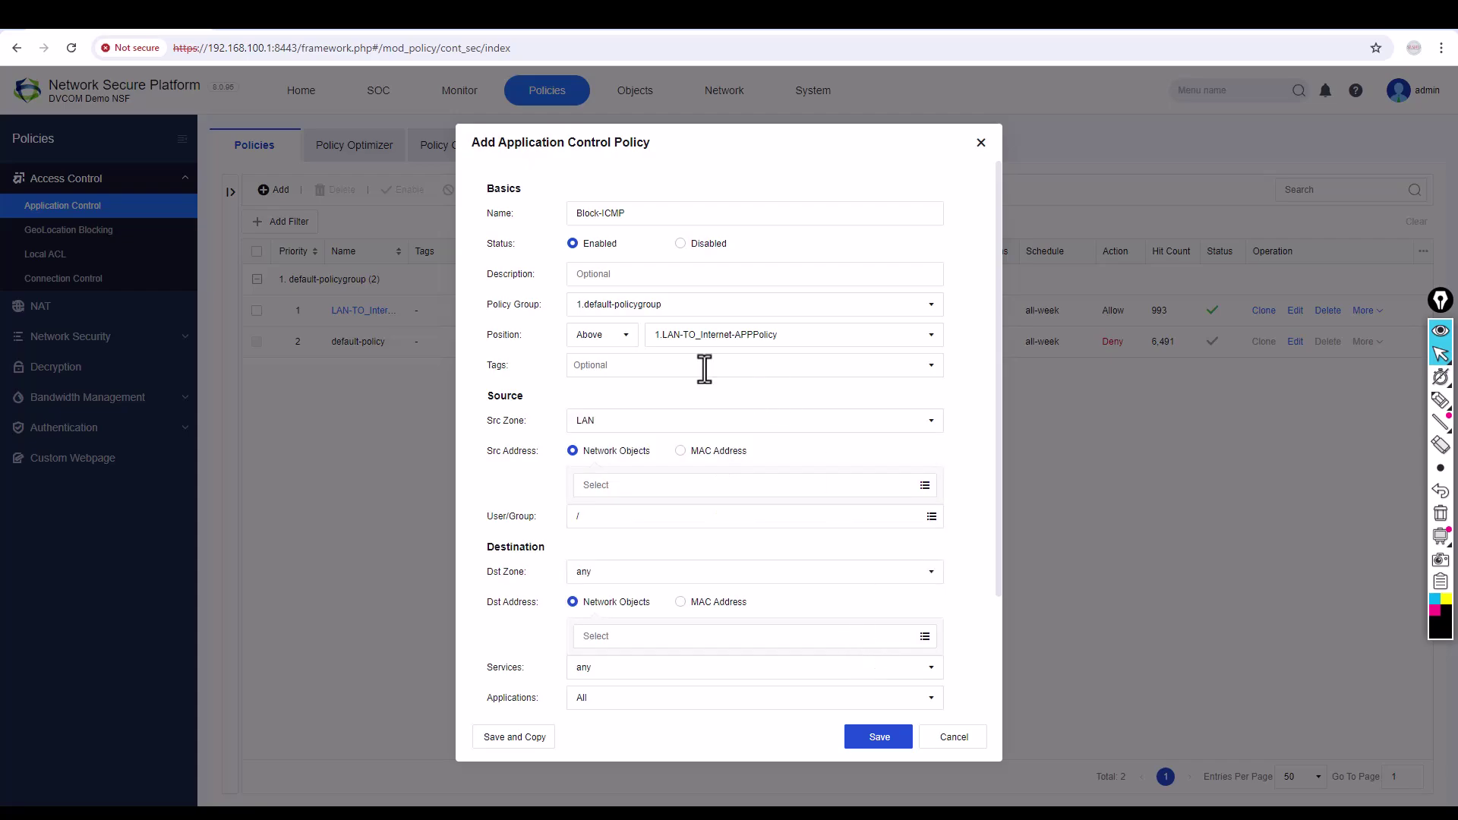
{"action": "left_click", "coordinate": [639, 491]}
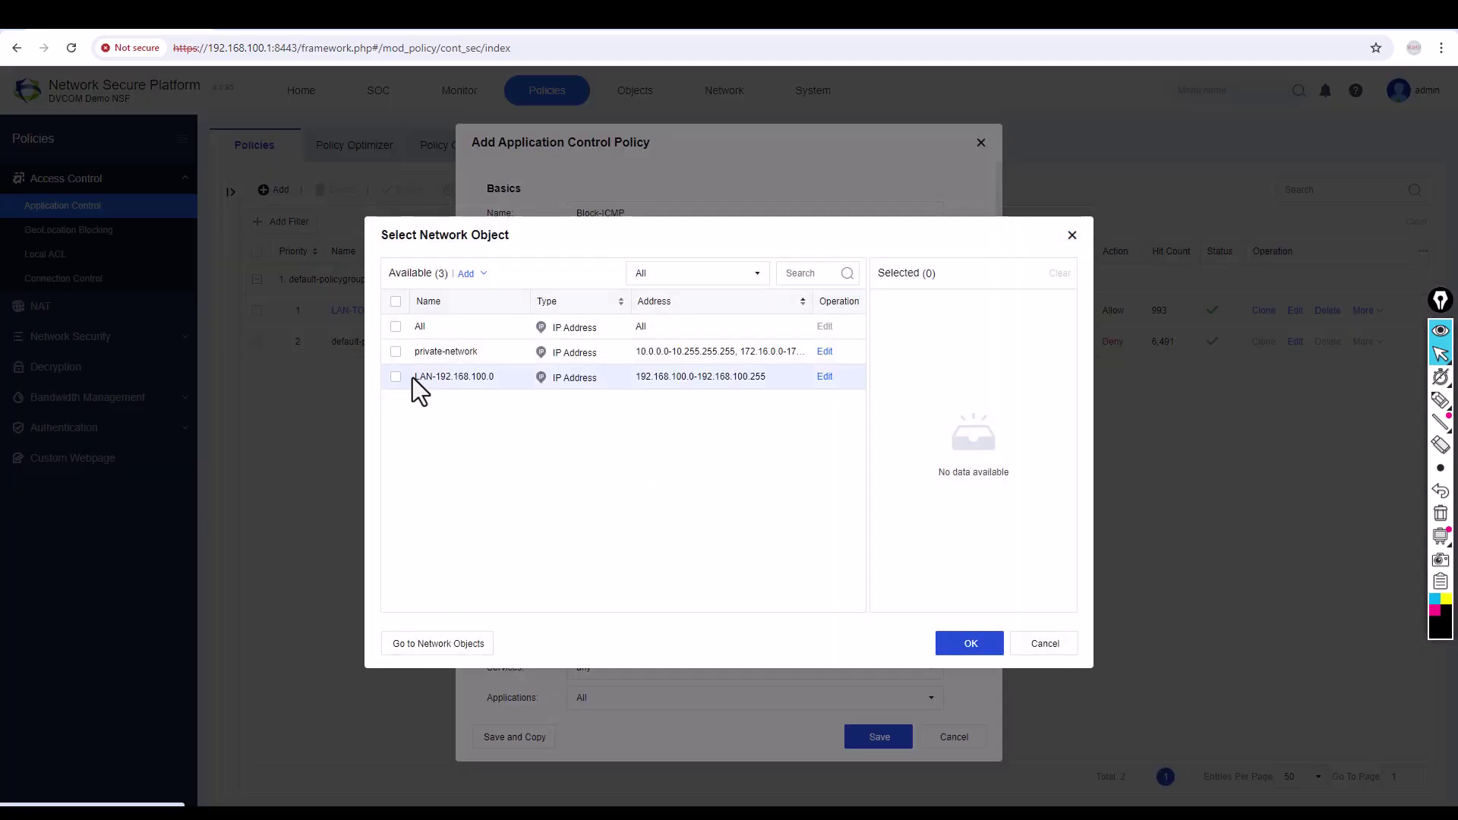
{"action": "left_click", "coordinate": [412, 377]}
{"action": "left_click", "coordinate": [978, 645]}
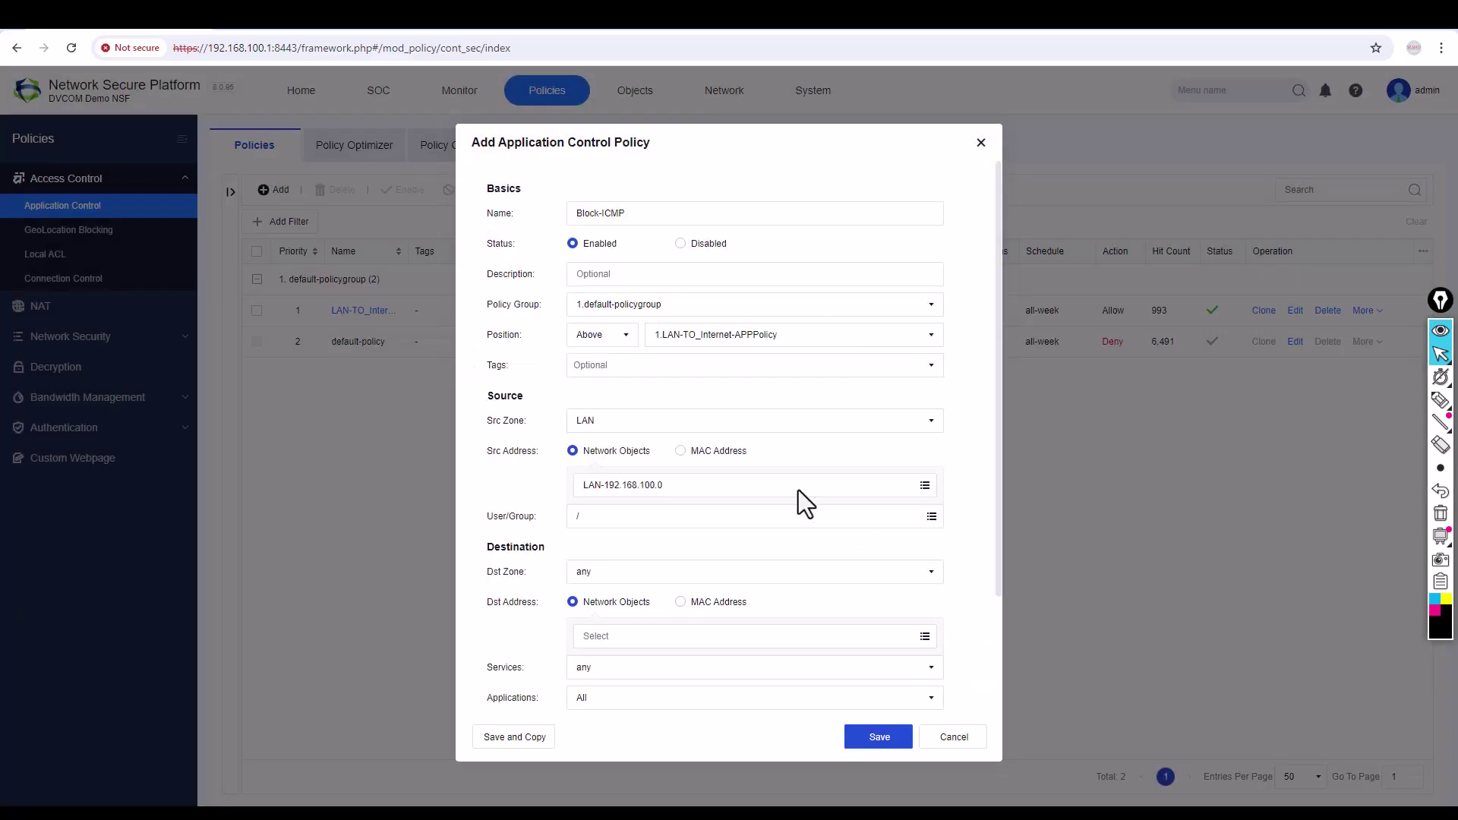
Set the Block-ICMP destination to zone WAN and address All.
{"action": "left_click", "coordinate": [660, 574]}
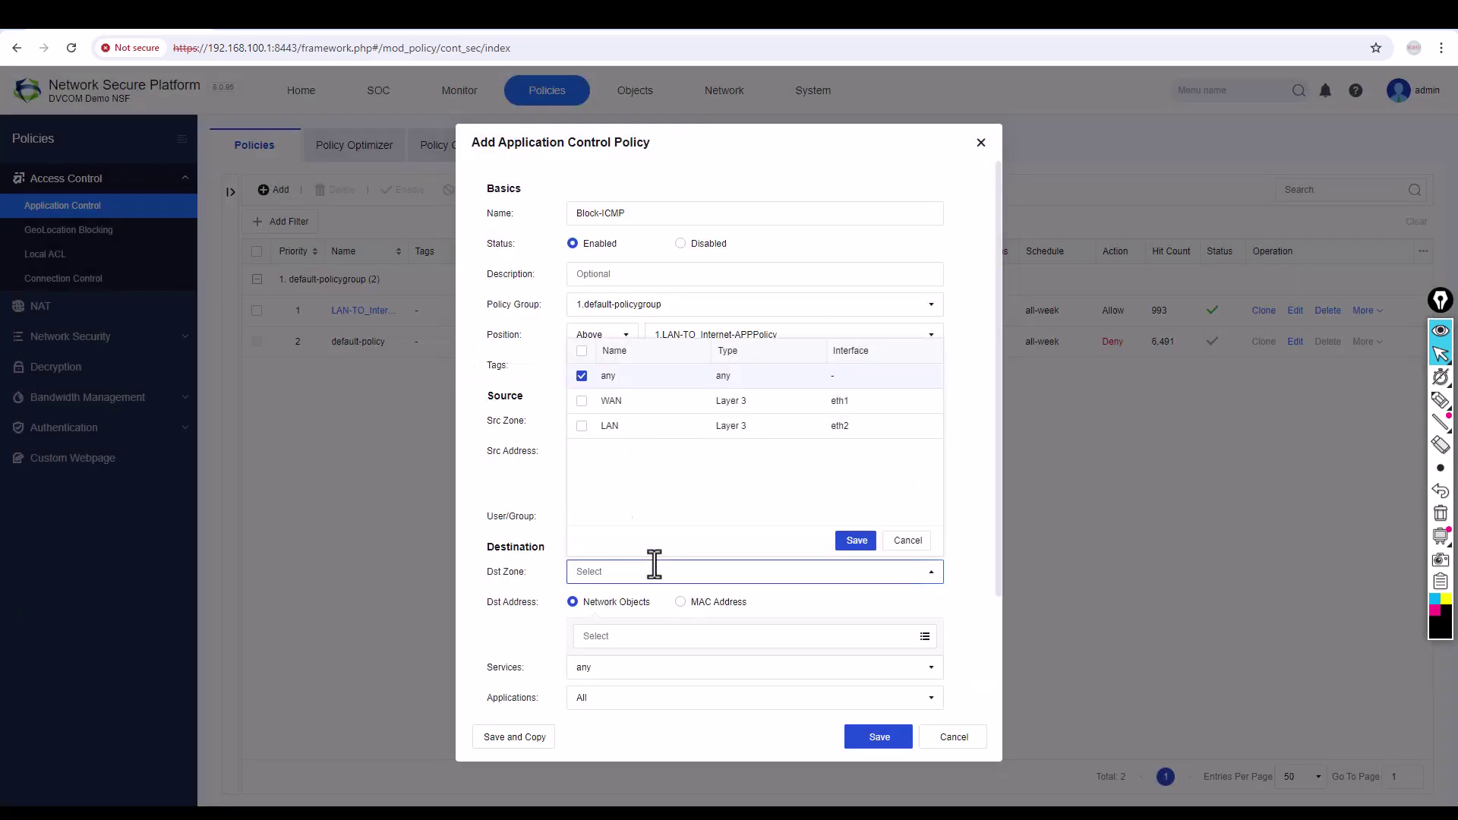
{"action": "left_click", "coordinate": [582, 400]}
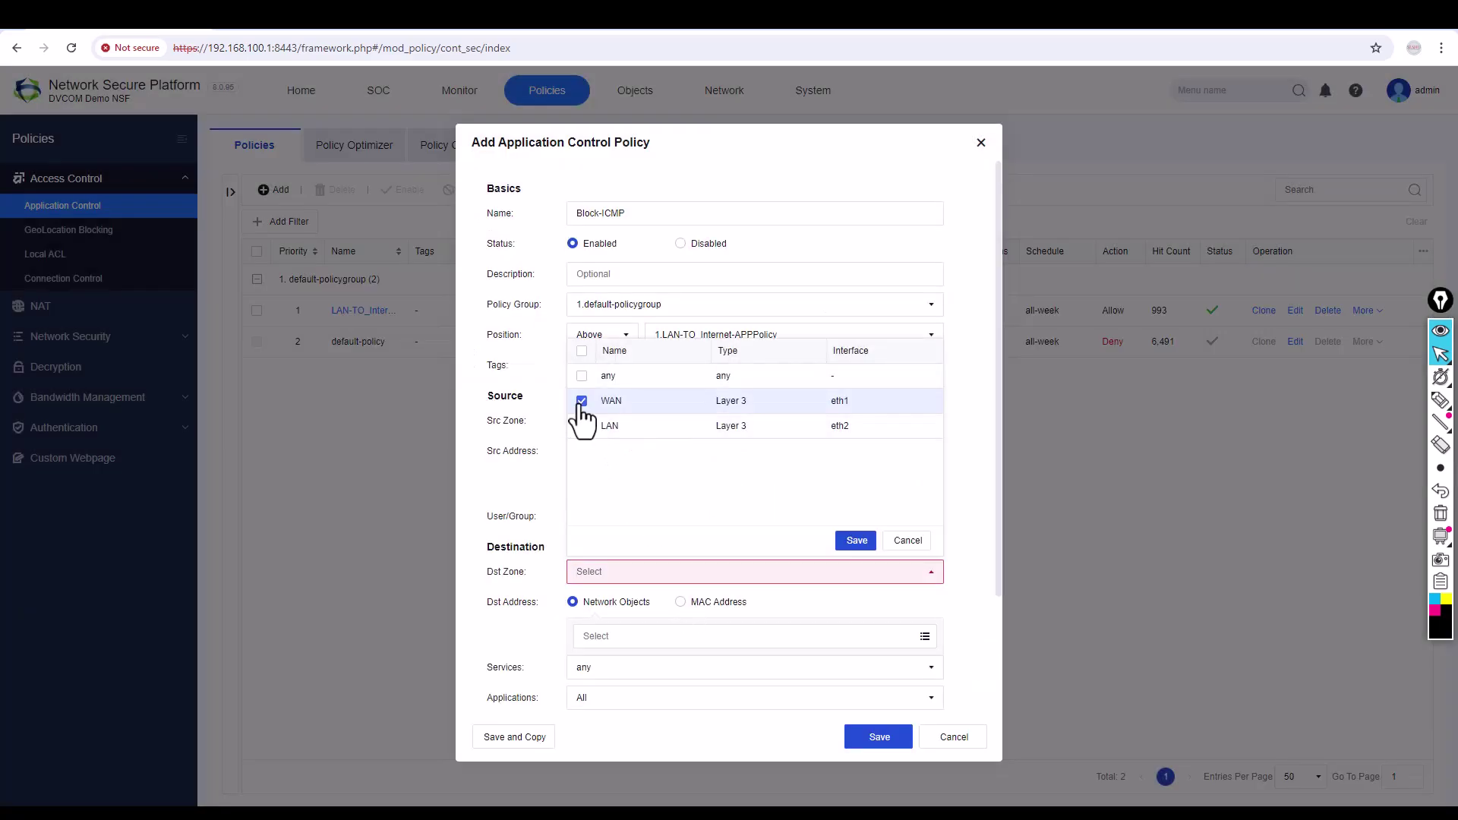
{"action": "left_click", "coordinate": [862, 542]}
{"action": "left_click", "coordinate": [692, 638]}
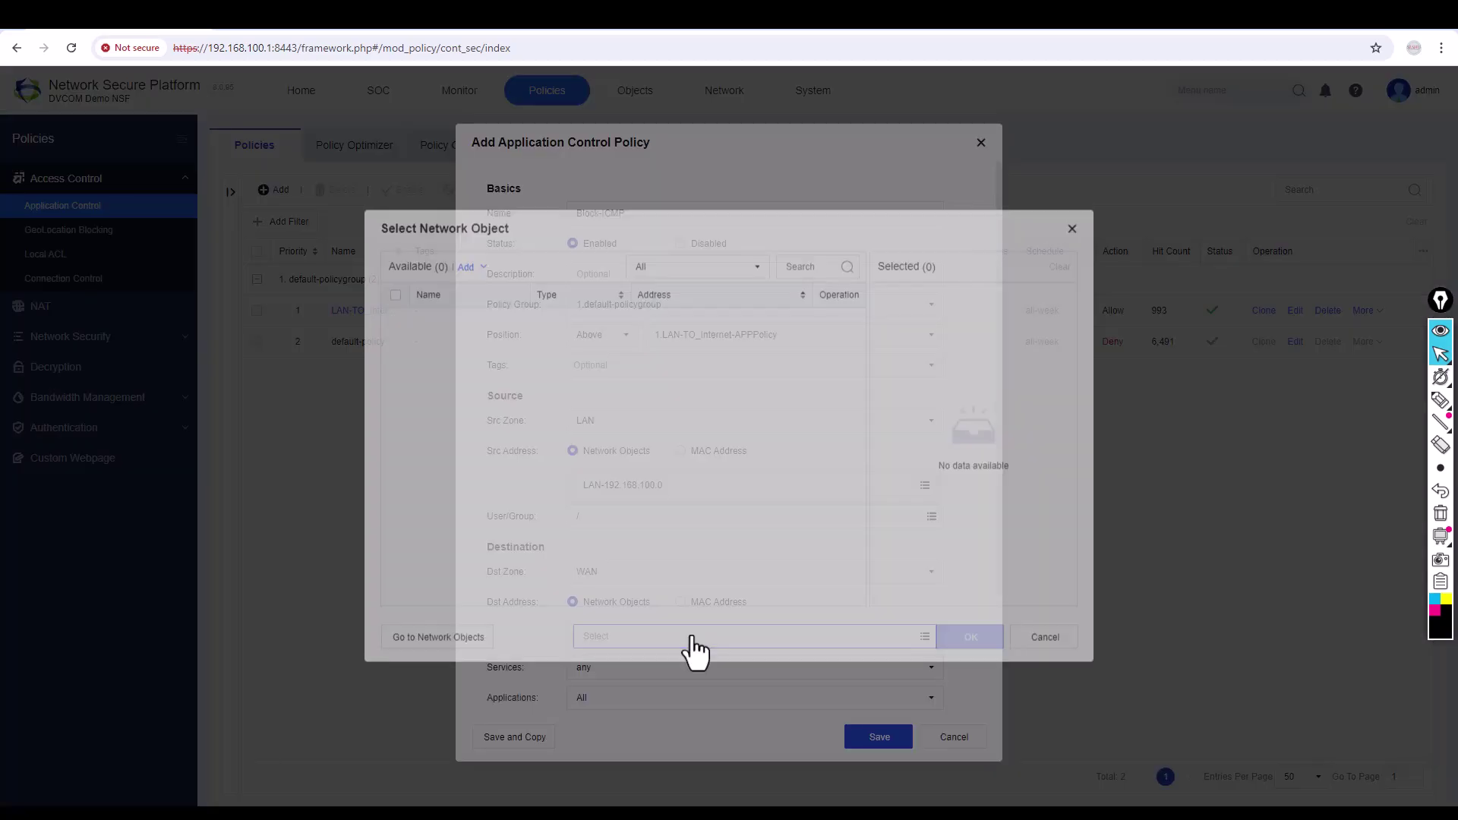
{"action": "left_click", "coordinate": [415, 329]}
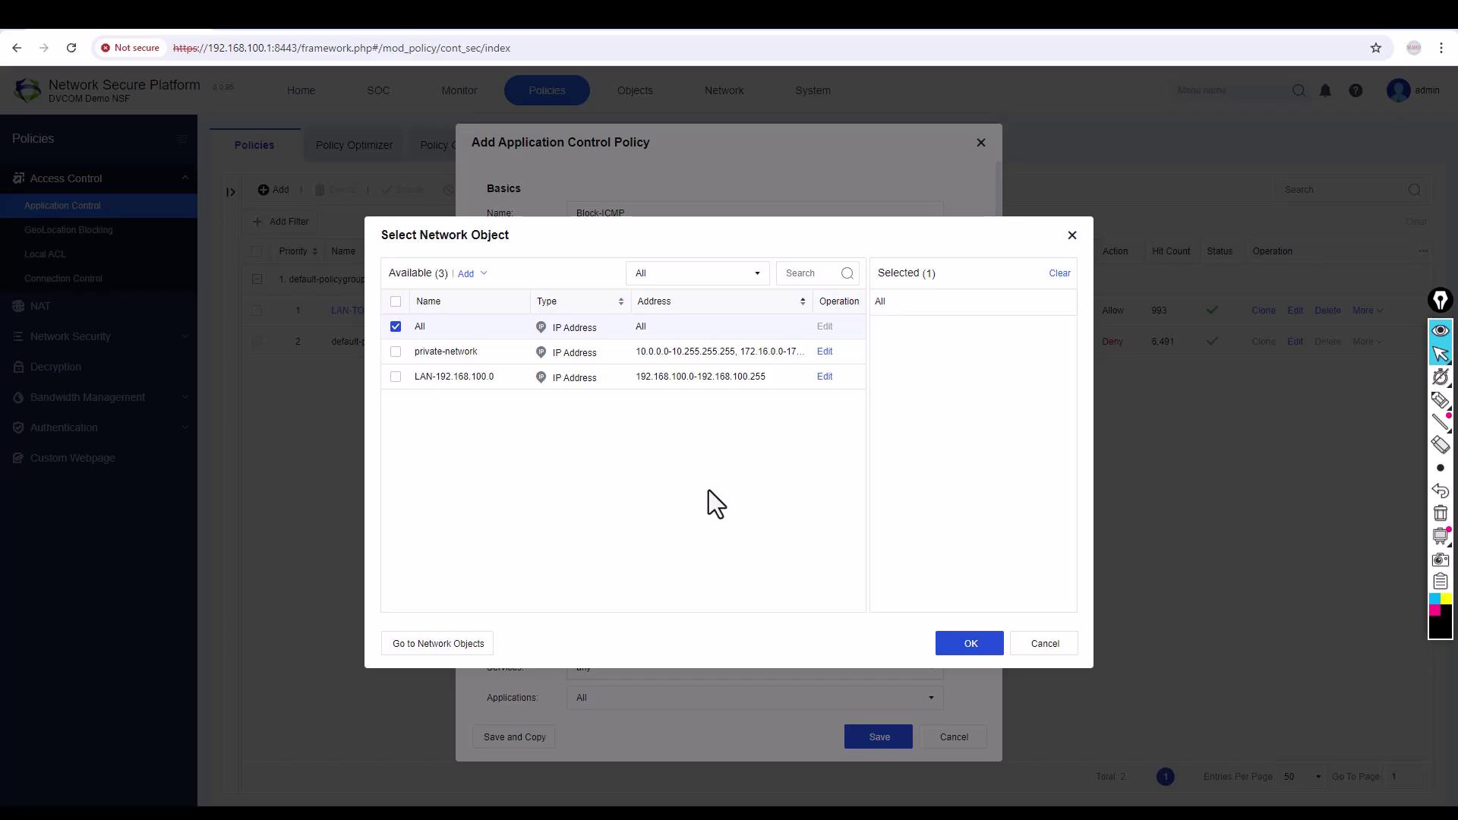
{"action": "left_click", "coordinate": [950, 644]}
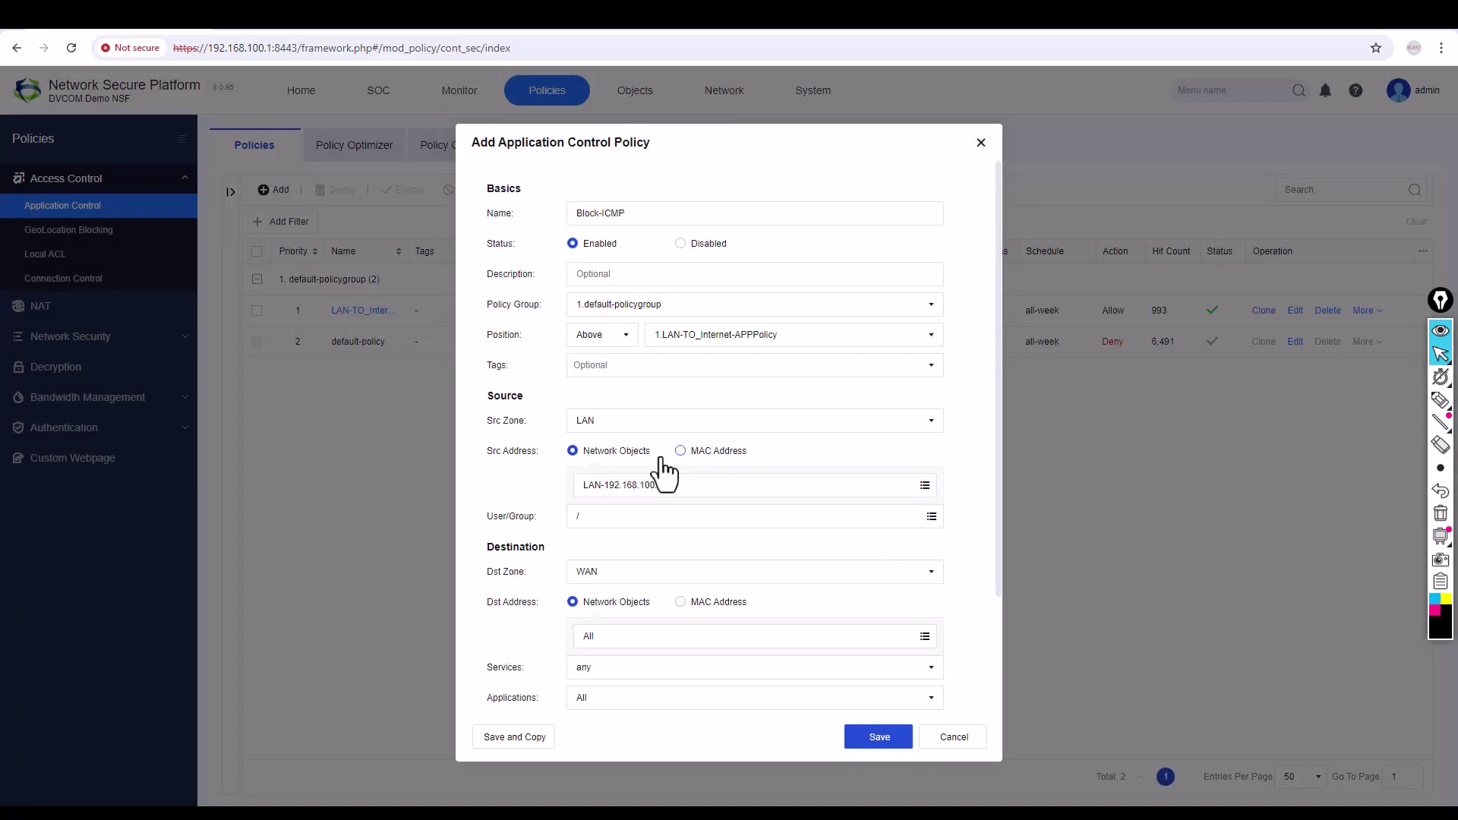
{"action": "left_click", "coordinate": [647, 669]}
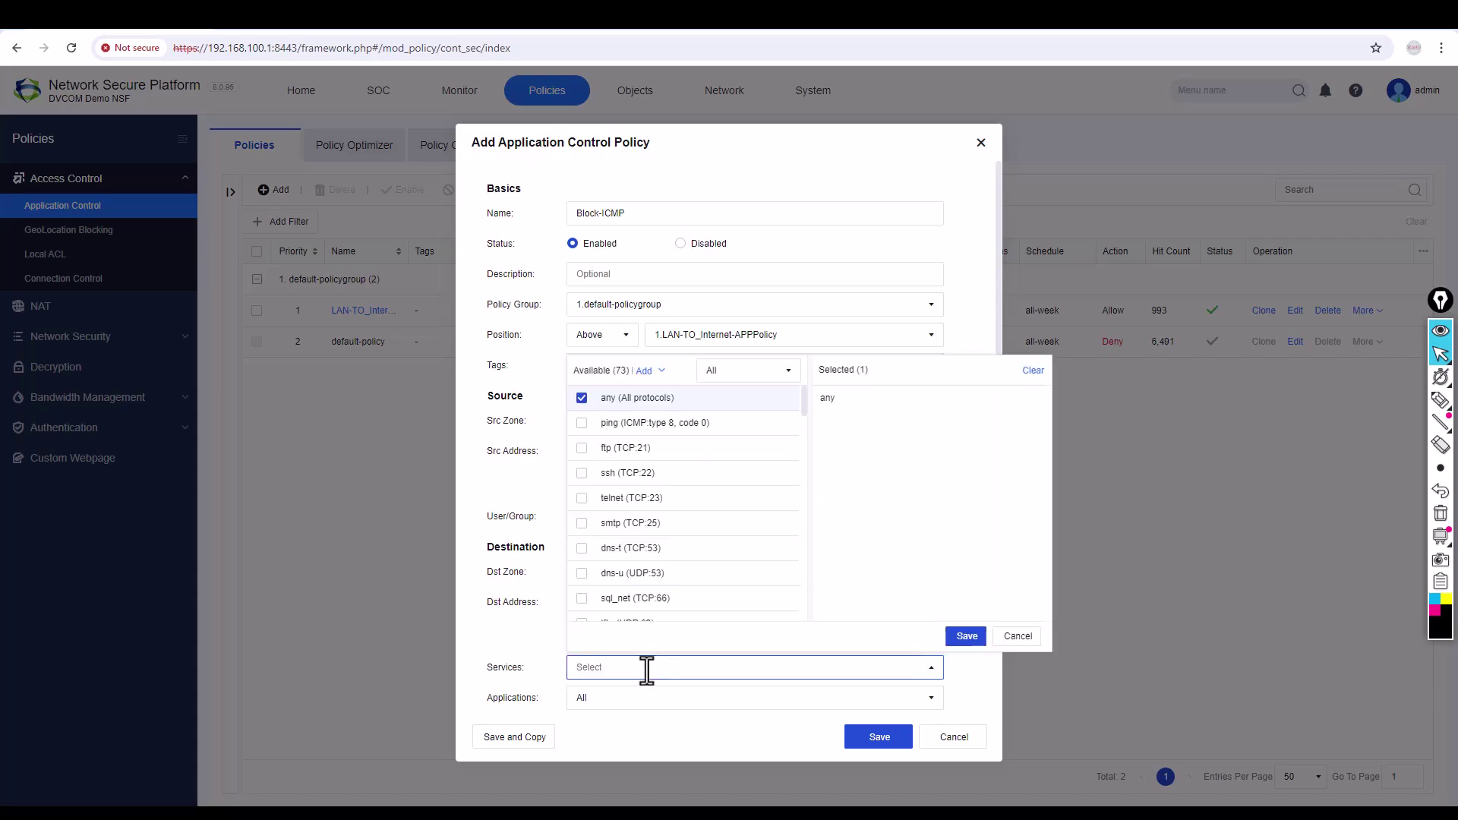
Limit Block-ICMP to the icmp service with action Deny, then bring up the running ping window.
{"action": "type", "text": "icmp"}
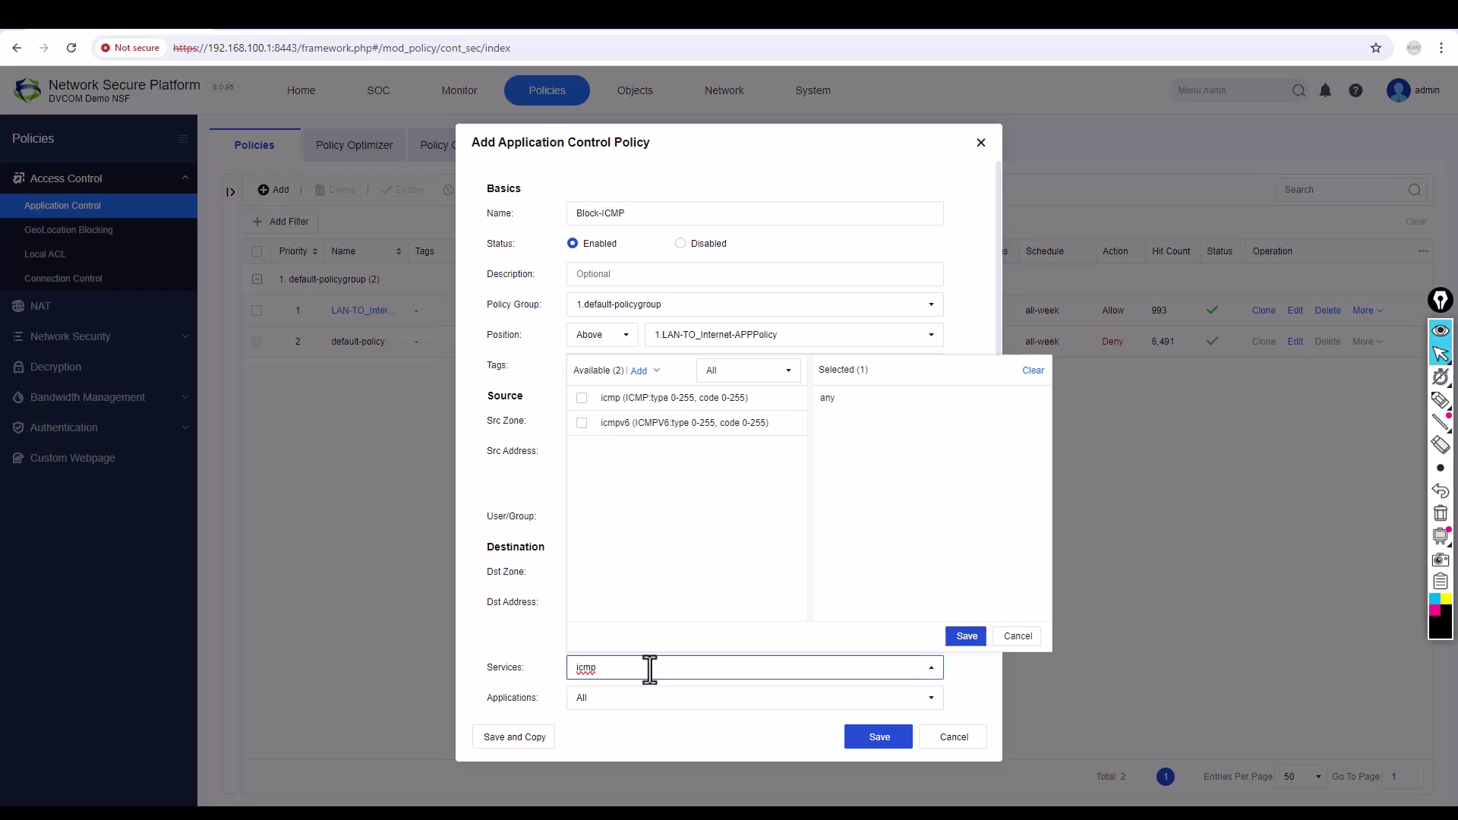
{"action": "left_click", "coordinate": [582, 398]}
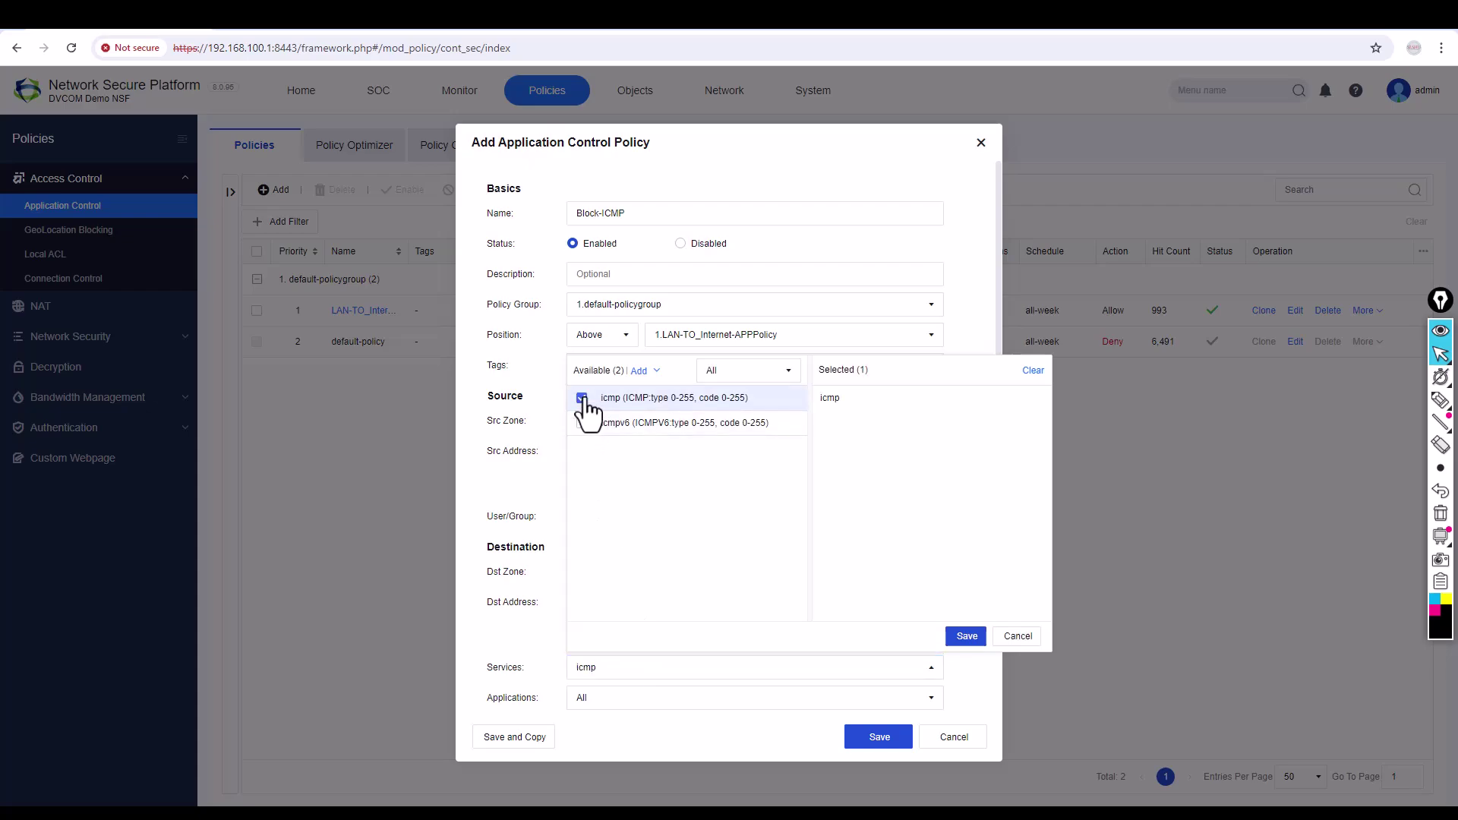
{"action": "left_click", "coordinate": [968, 638]}
{"action": "scroll", "coordinate": [957, 636], "scroll_direction": "down", "scroll_amount": 2}
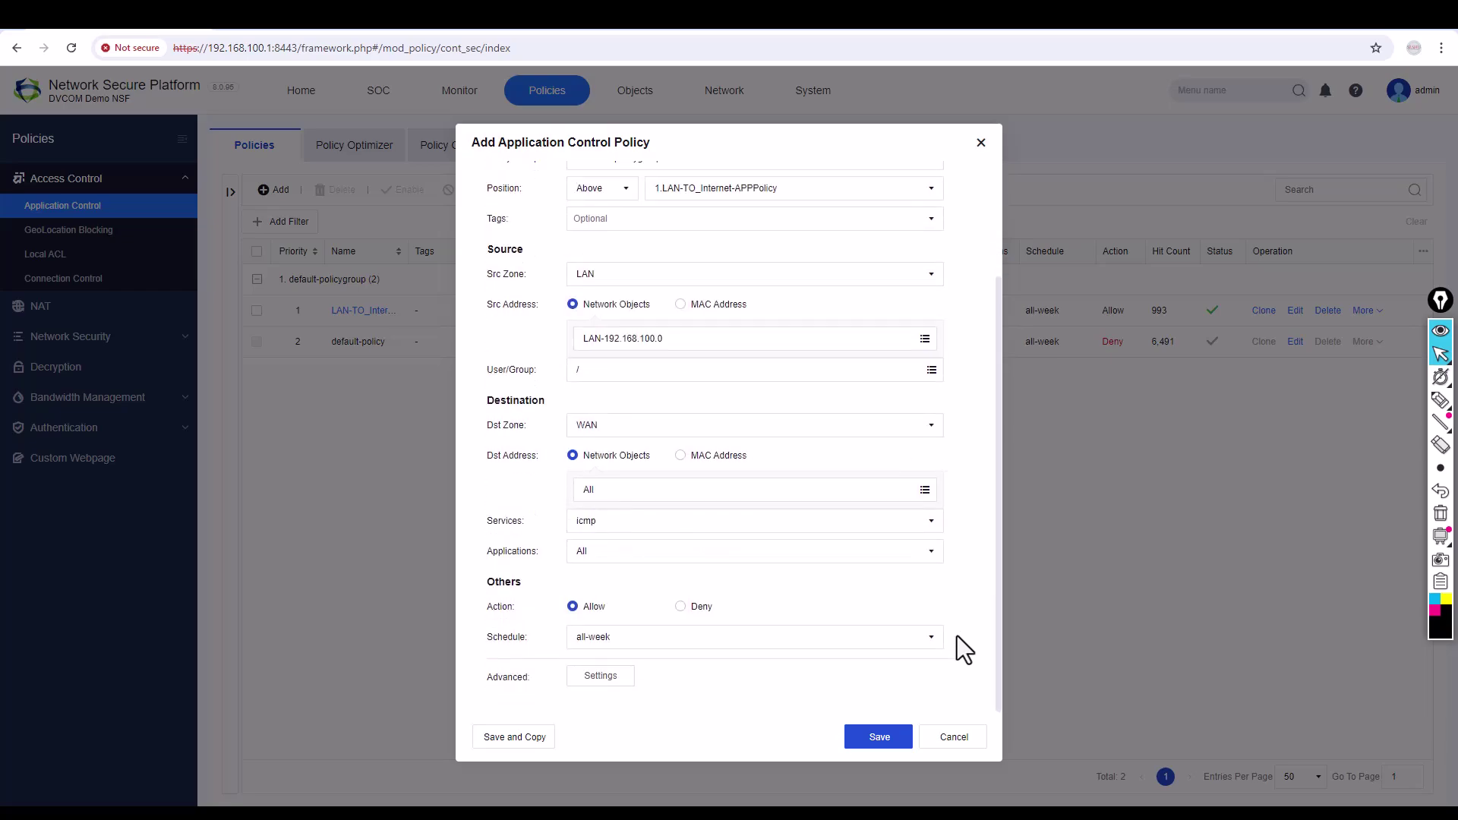
{"action": "left_click", "coordinate": [680, 608]}
{"action": "mouse_move", "coordinate": [823, 801]}
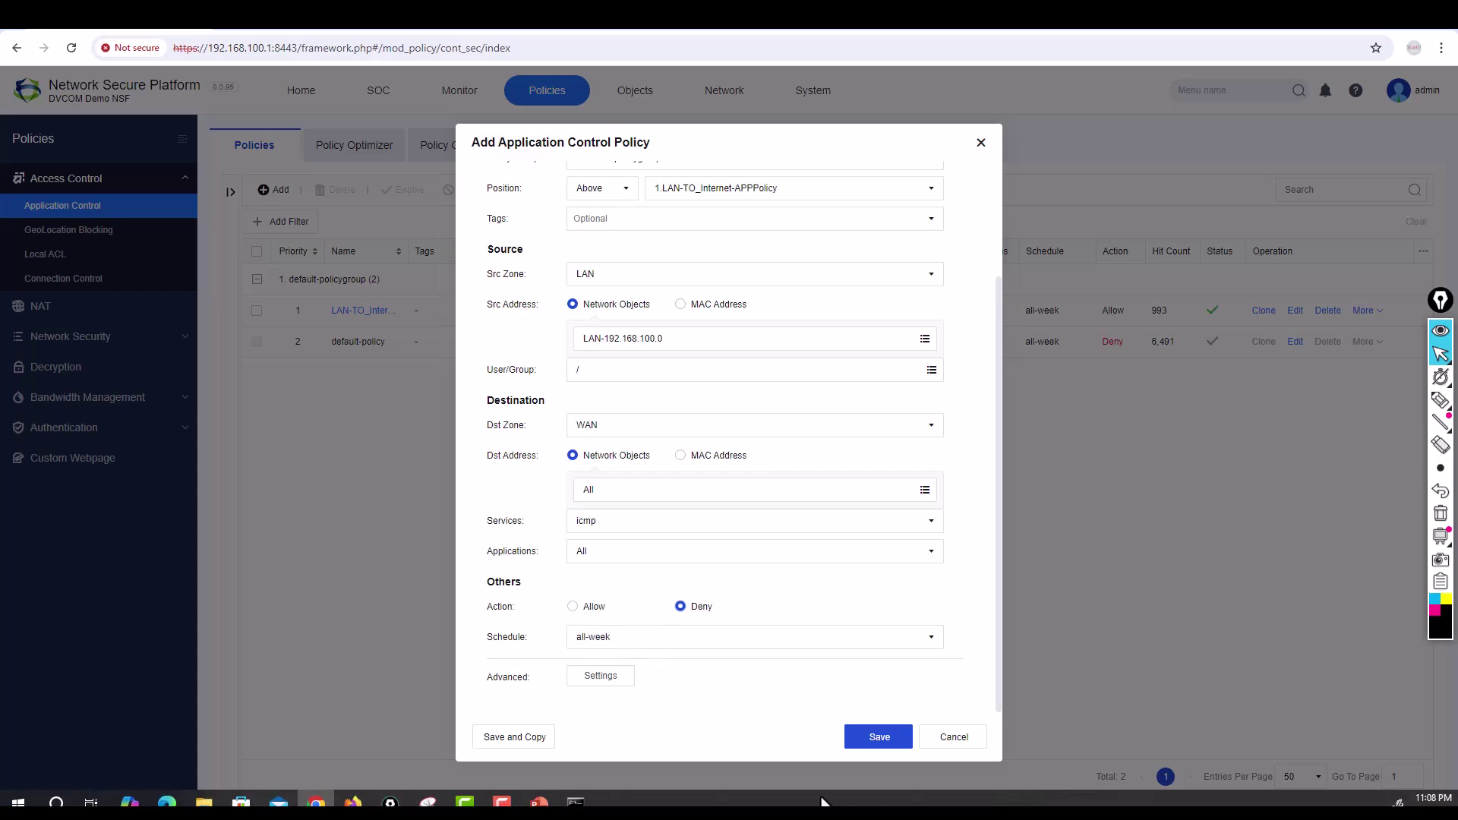
{"action": "left_click", "coordinate": [577, 802]}
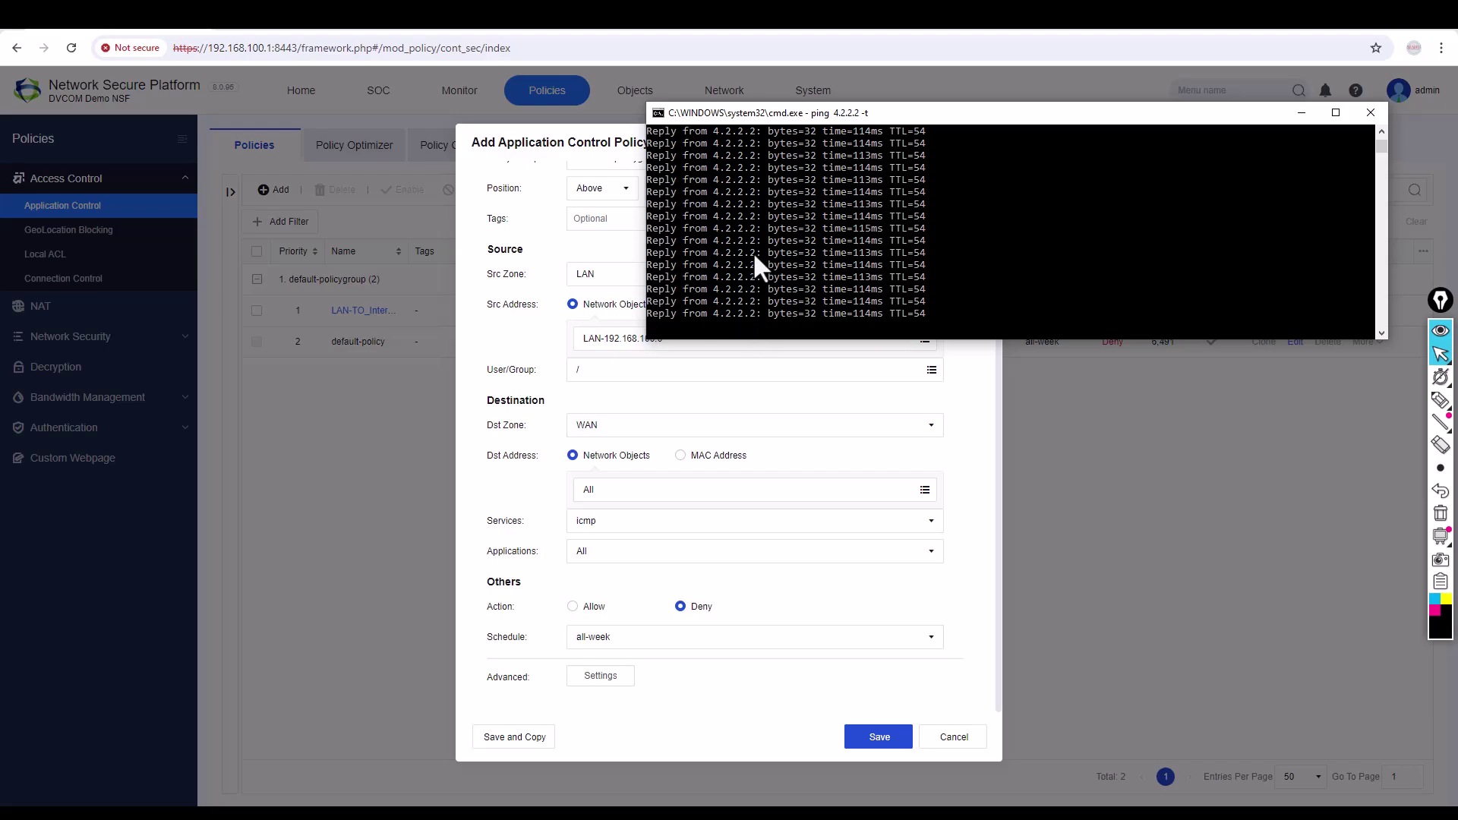
Save Block-ICMP as priority 1 and move the ping window to watch pings to 4.2.2.2 time out.
{"action": "left_click", "coordinate": [890, 743]}
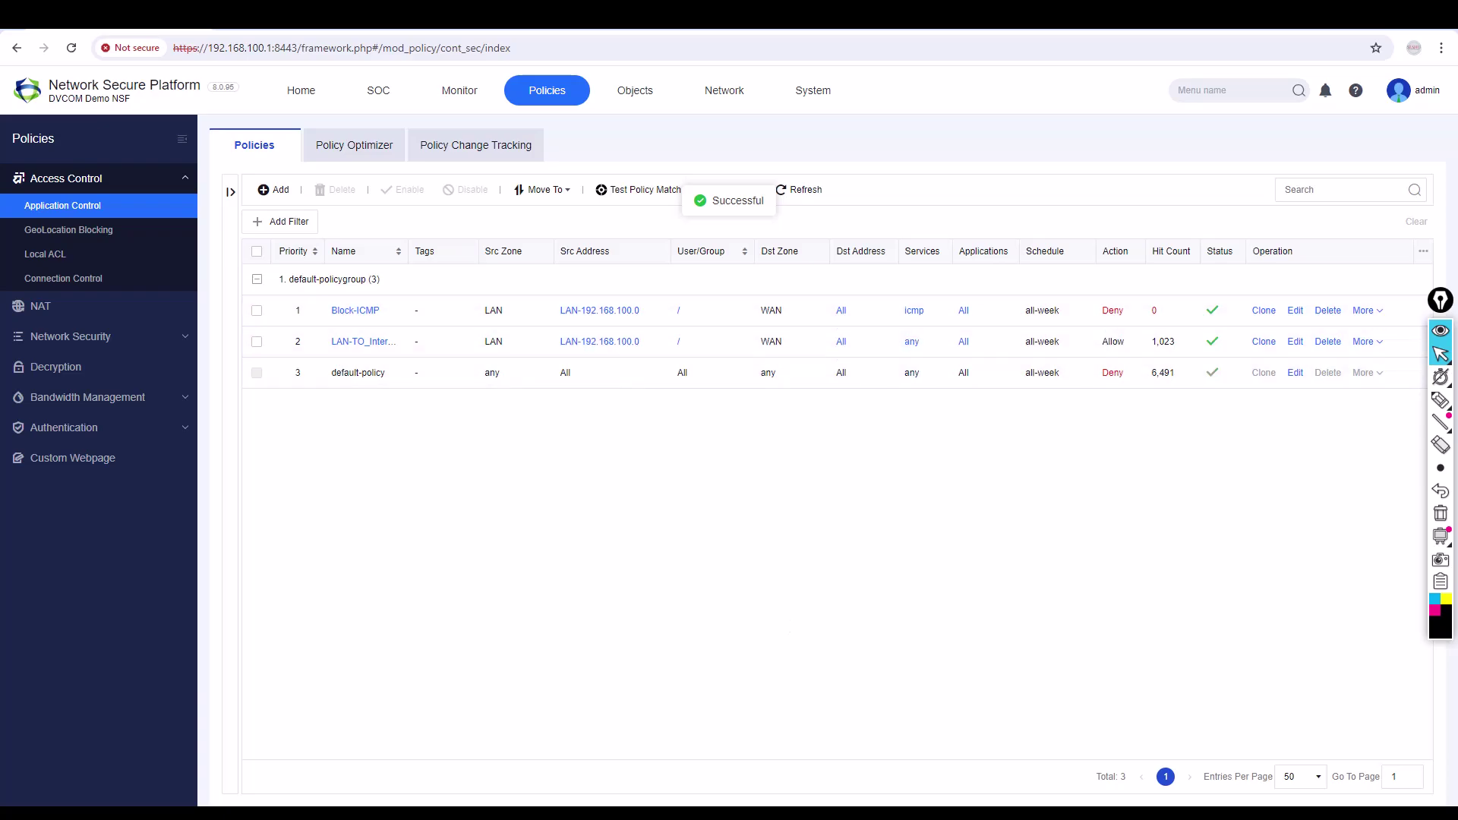
{"action": "left_click", "coordinate": [577, 798]}
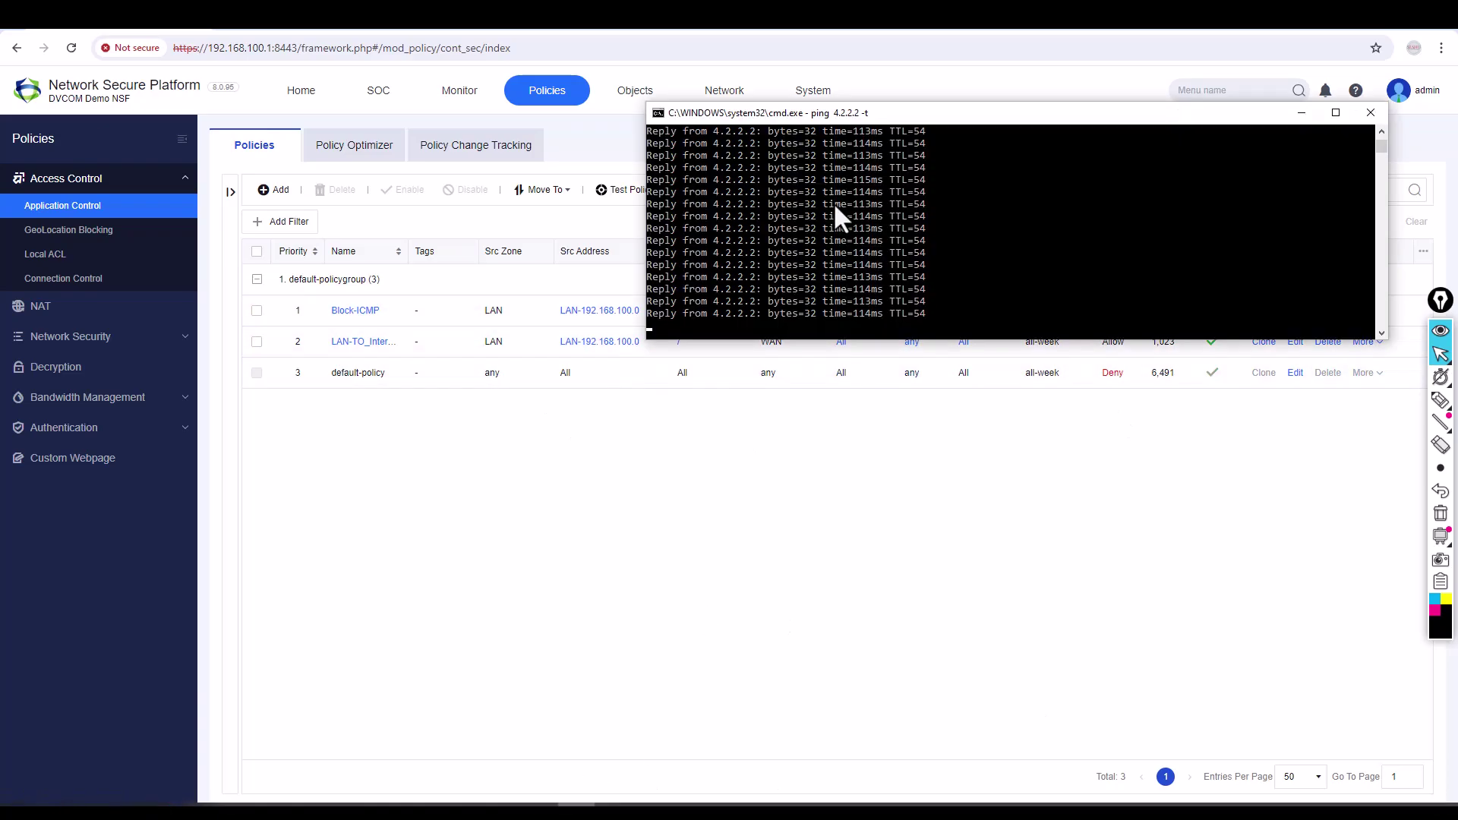
{"action": "left_click_drag", "start_coordinate": [905, 116], "coordinate": [730, 439]}
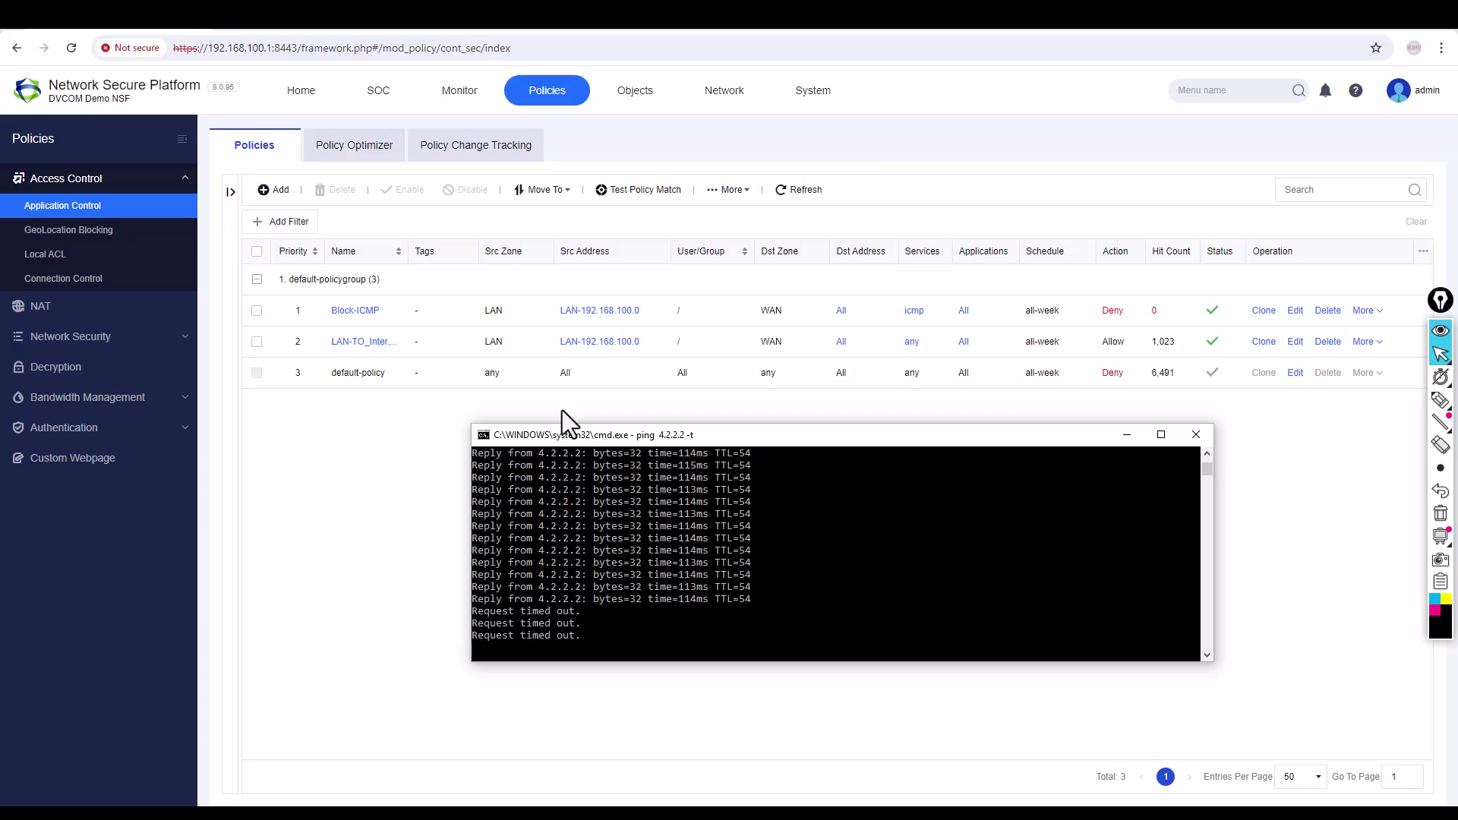
{"action": "left_click", "coordinate": [228, 39]}
{"action": "key", "text": "ctrl+t"}
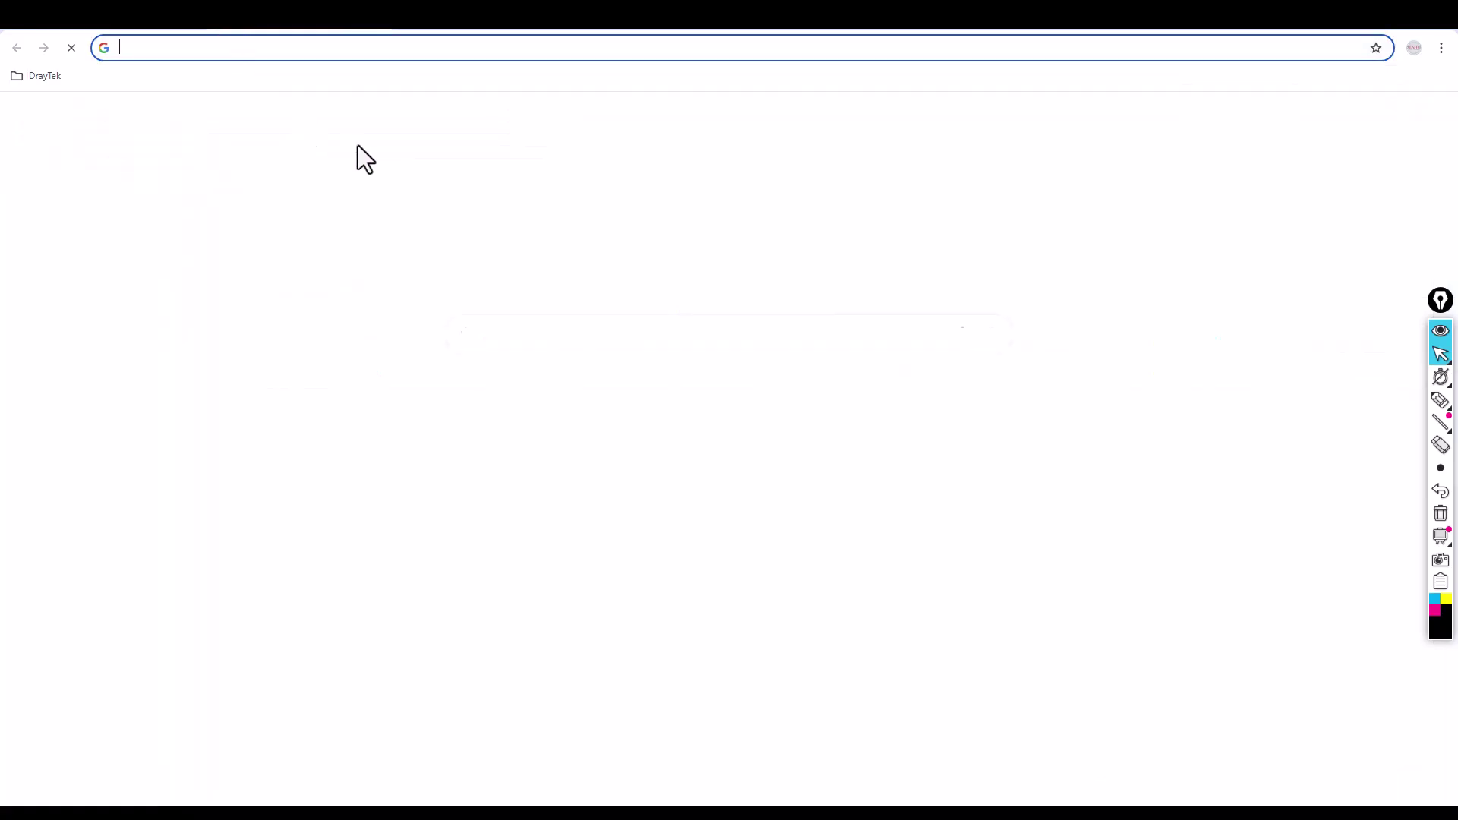
{"action": "type", "text": "www"}
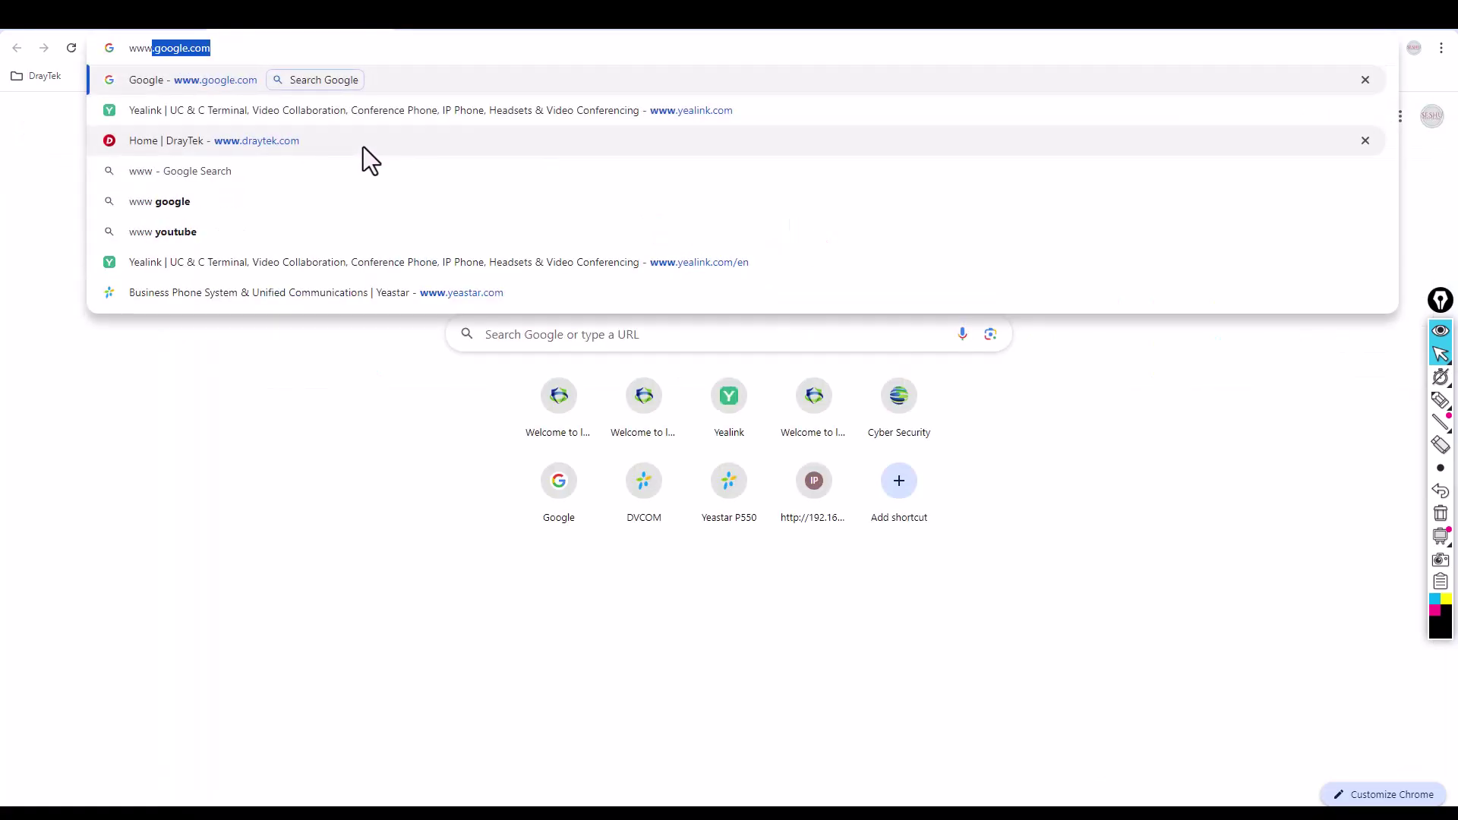
{"action": "type", "text": ".yeali"}
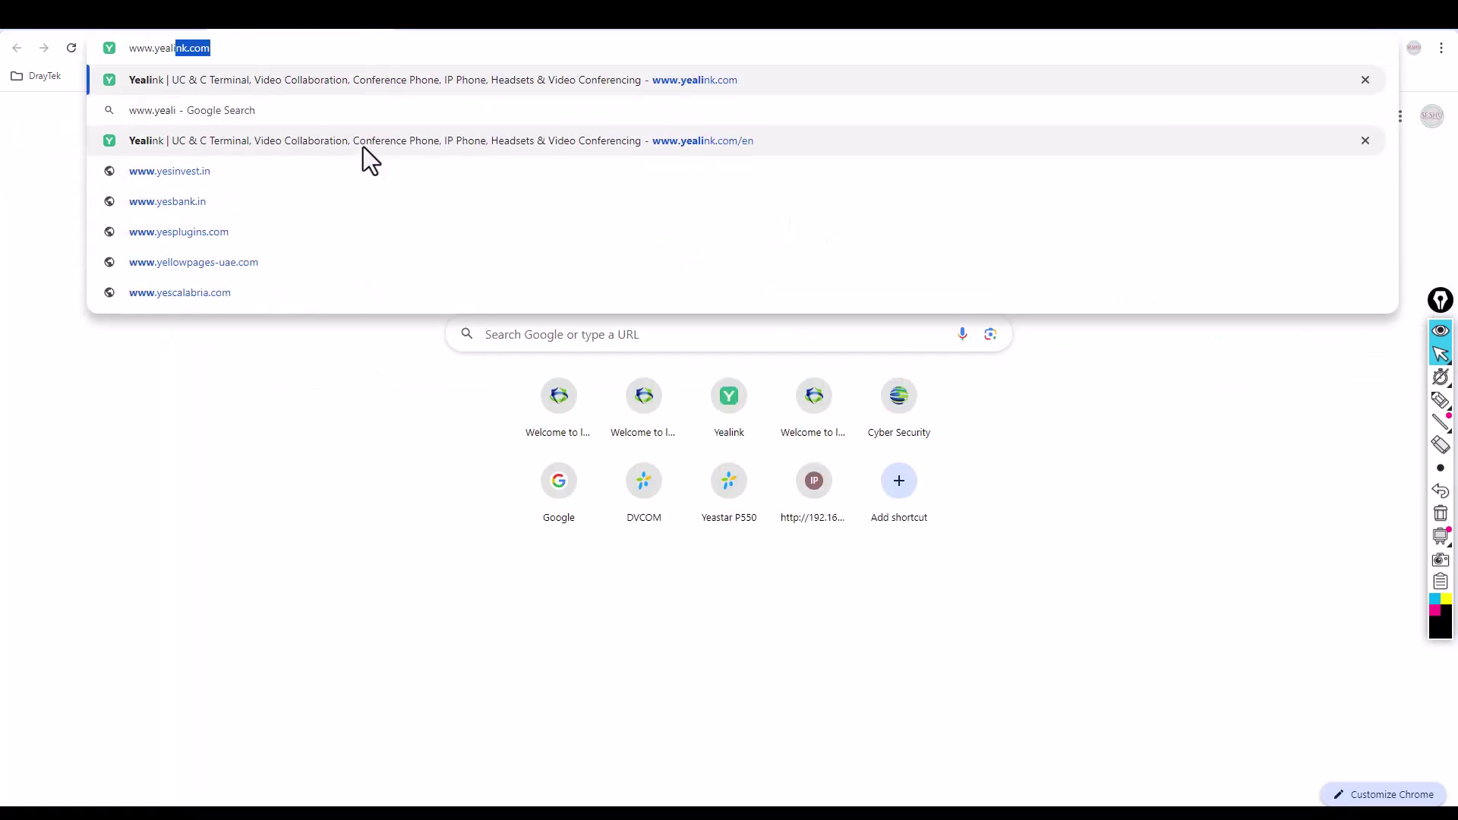
{"action": "type", "text": "nk."}
{"action": "key", "text": "Return"}
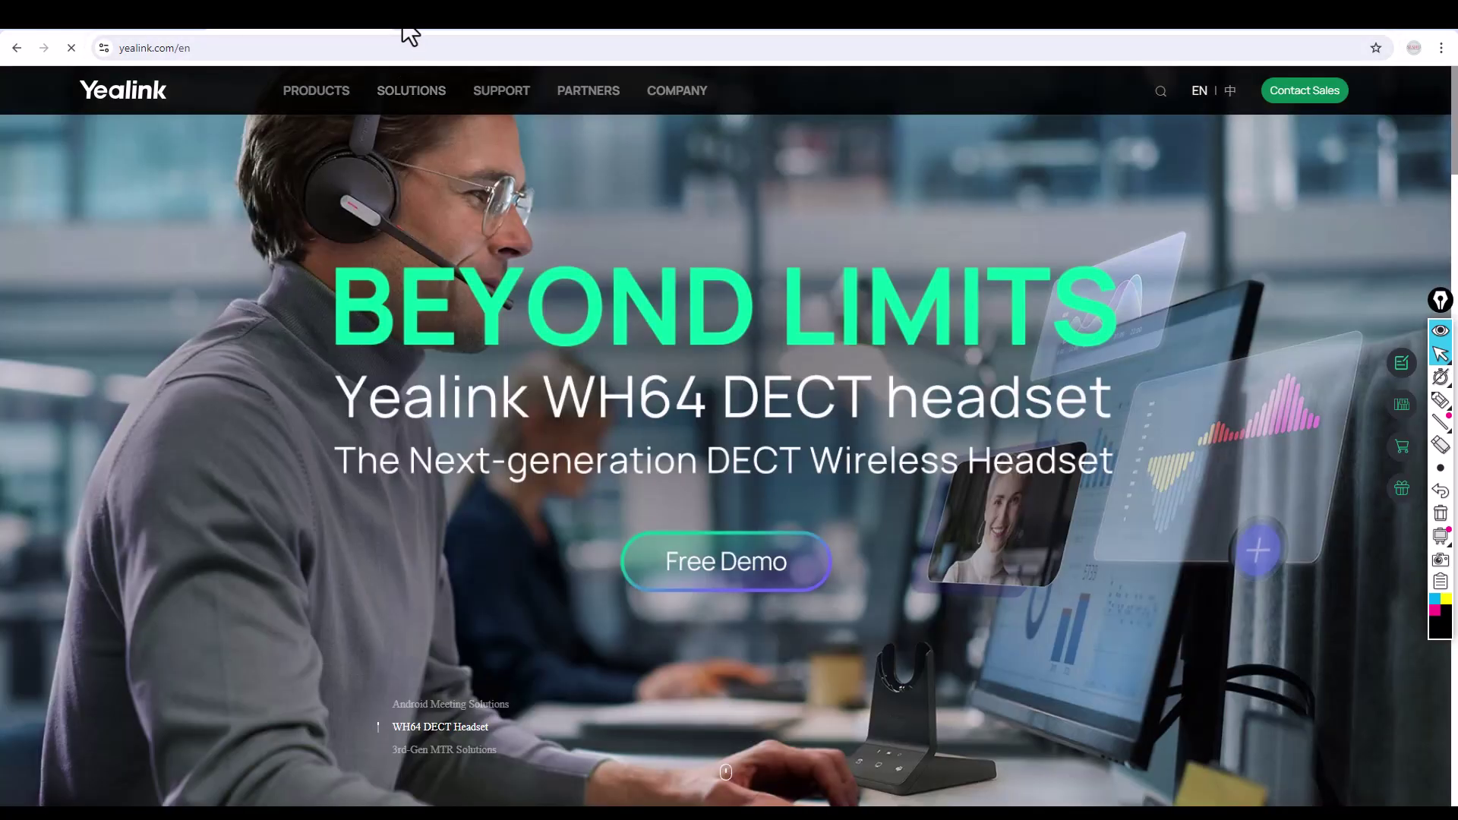
{"action": "key", "text": "ctrl+t"}
{"action": "type", "text": "www.sa"}
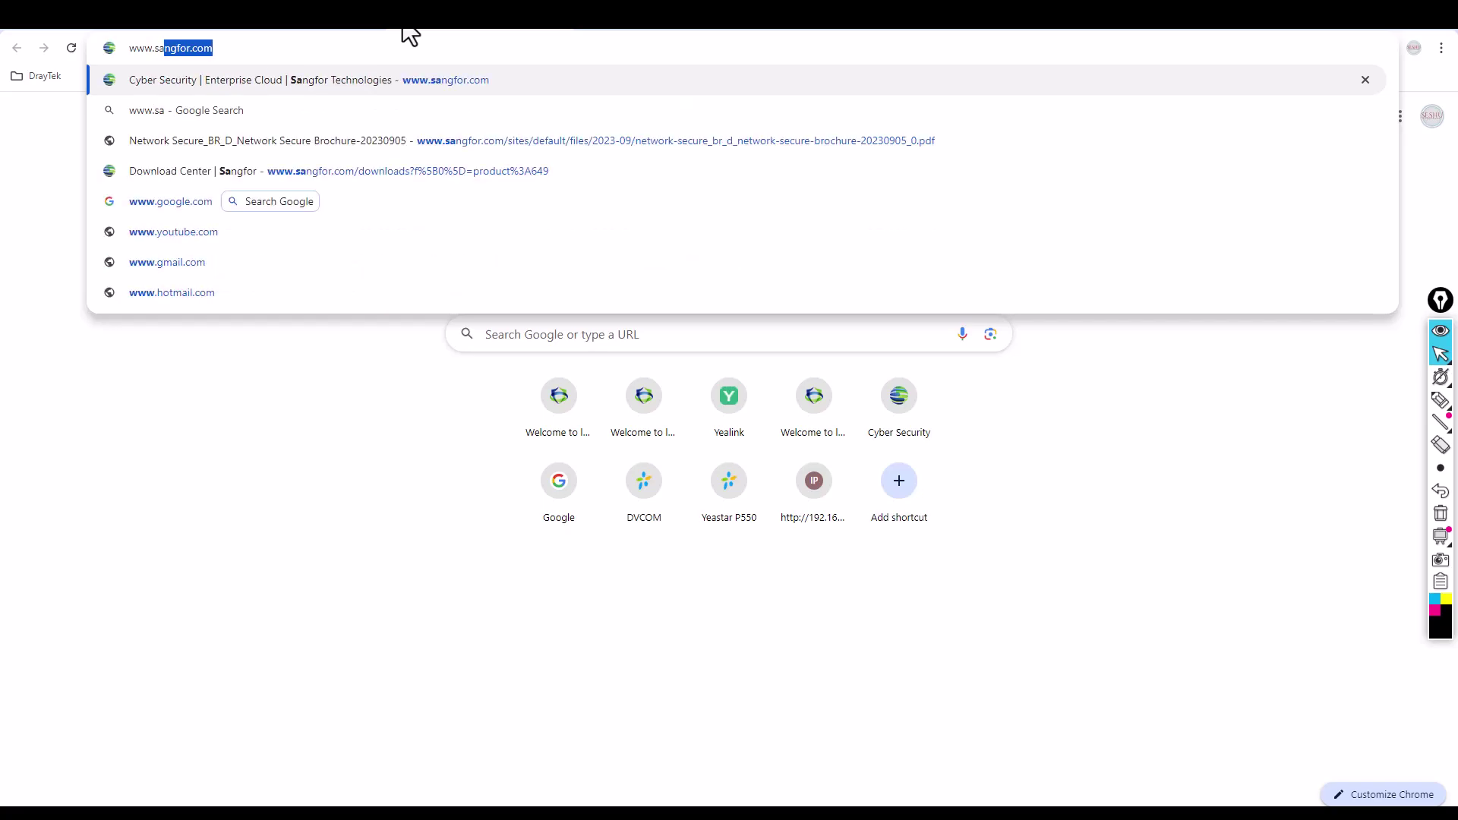
{"action": "key", "text": "Return"}
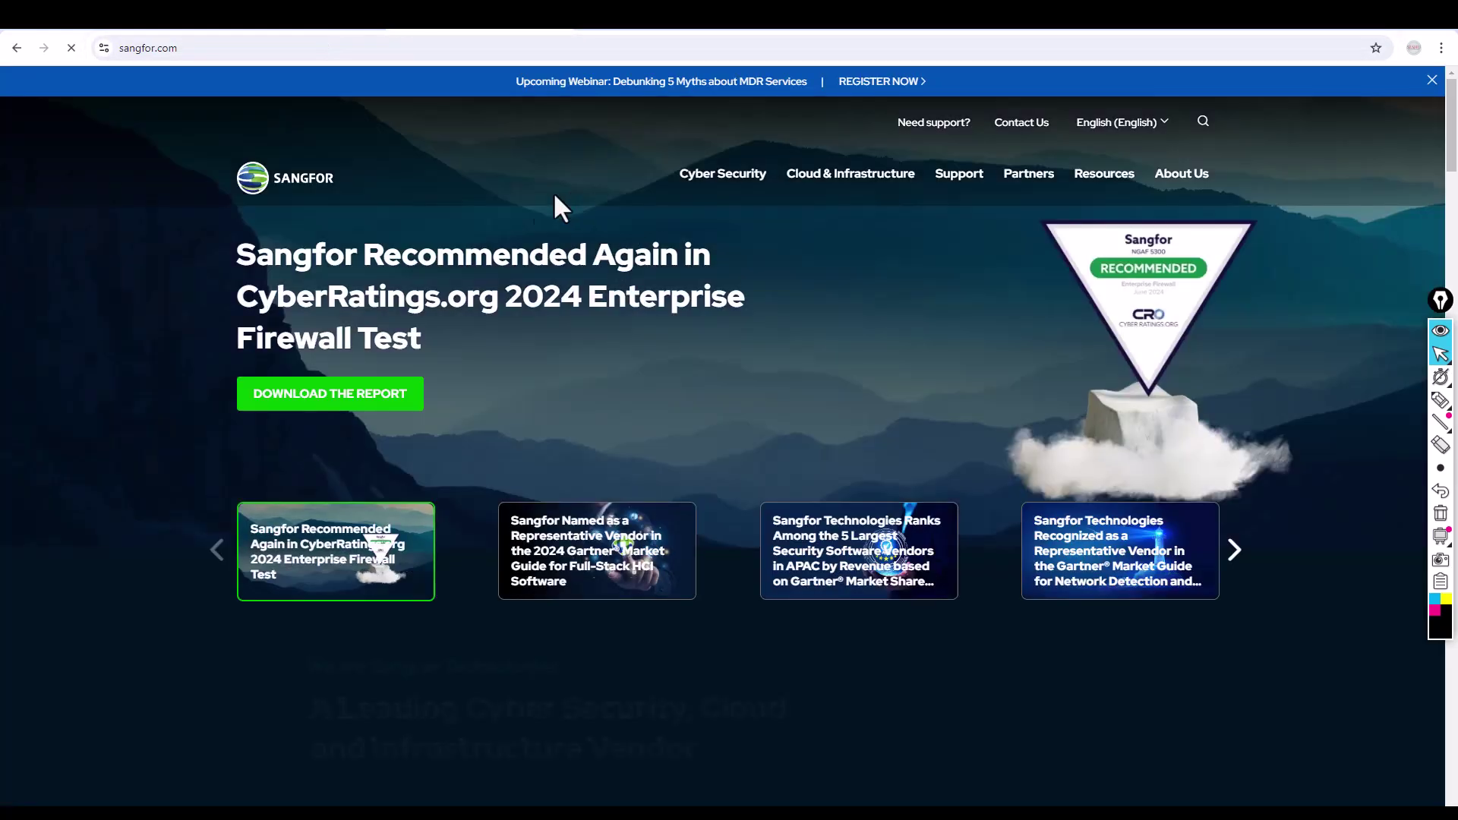
{"action": "left_click", "coordinate": [315, 29]}
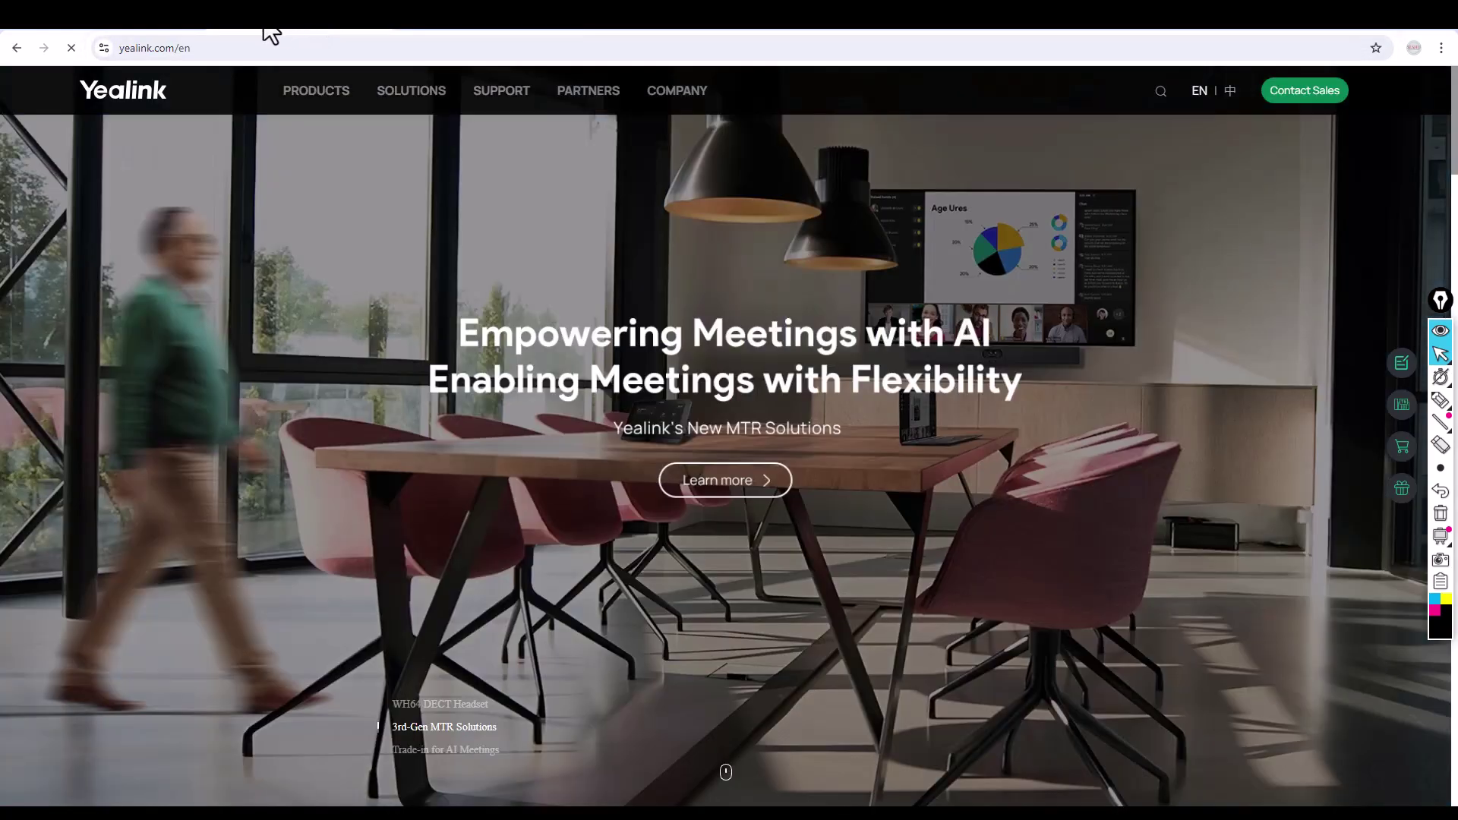
{"action": "left_click", "coordinate": [143, 29]}
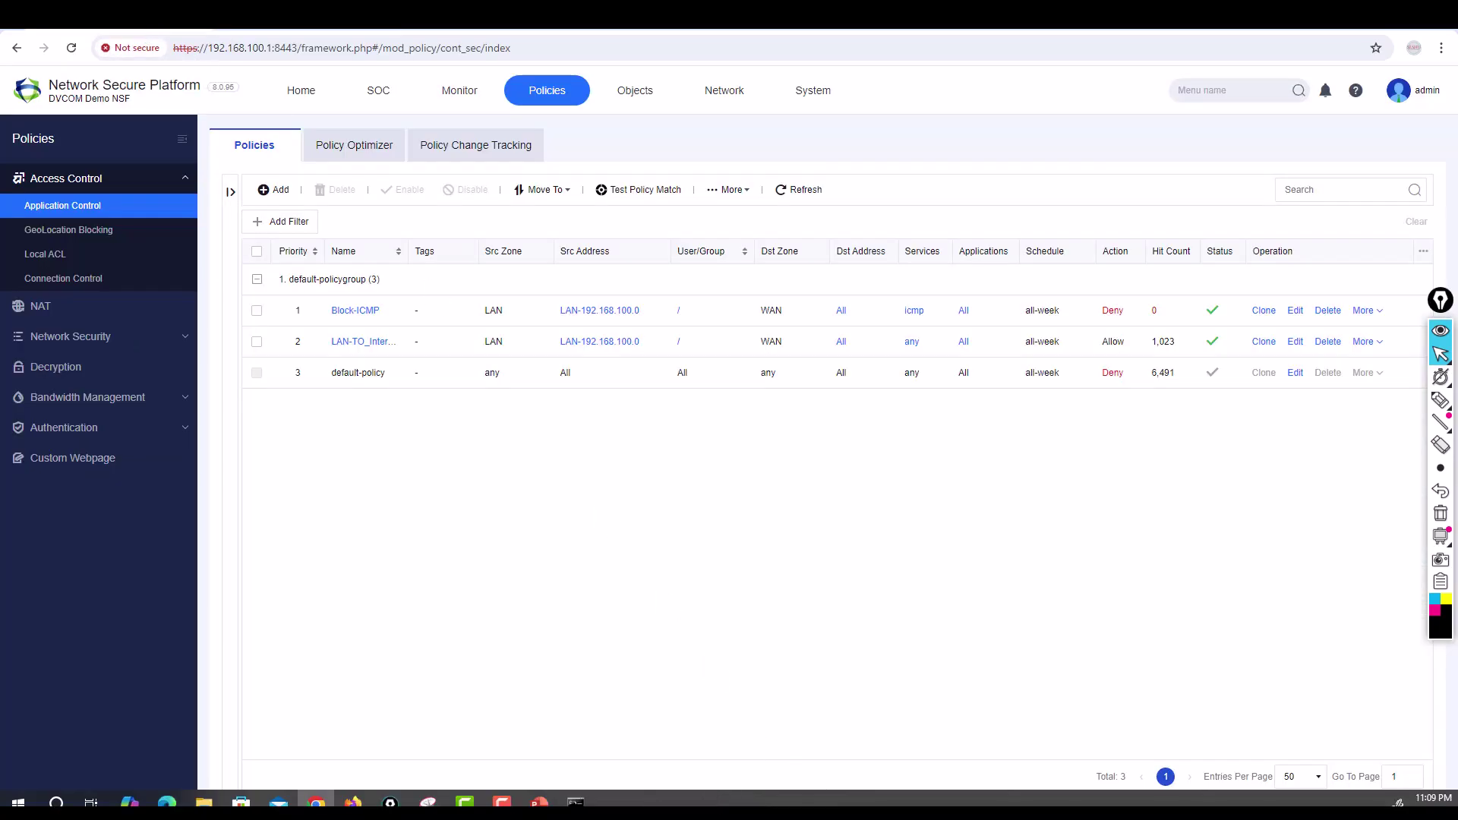
{"action": "left_click", "coordinate": [577, 800]}
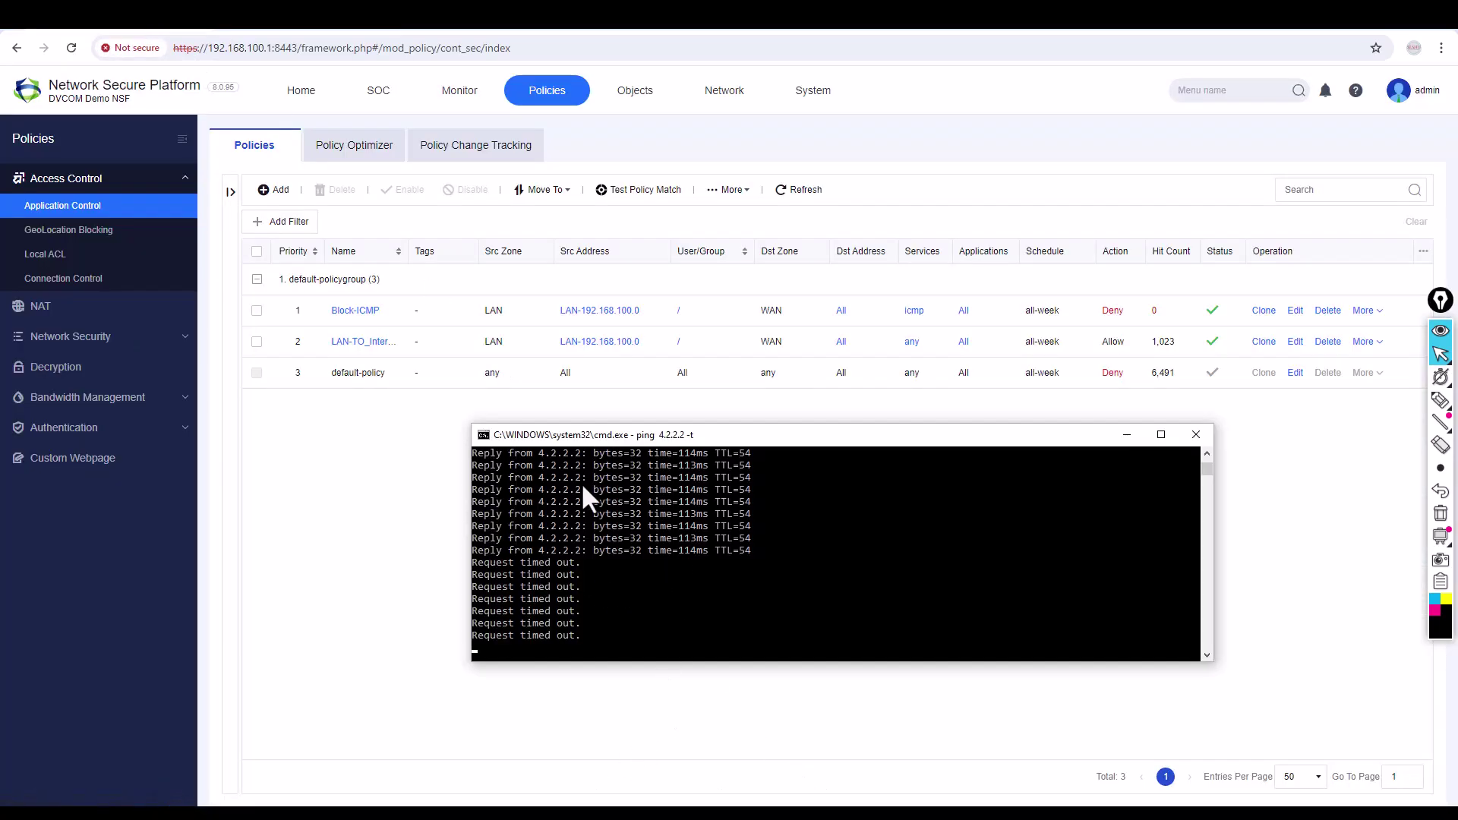
{"action": "left_click", "coordinate": [1275, 500]}
{"action": "left_click", "coordinate": [1381, 312]}
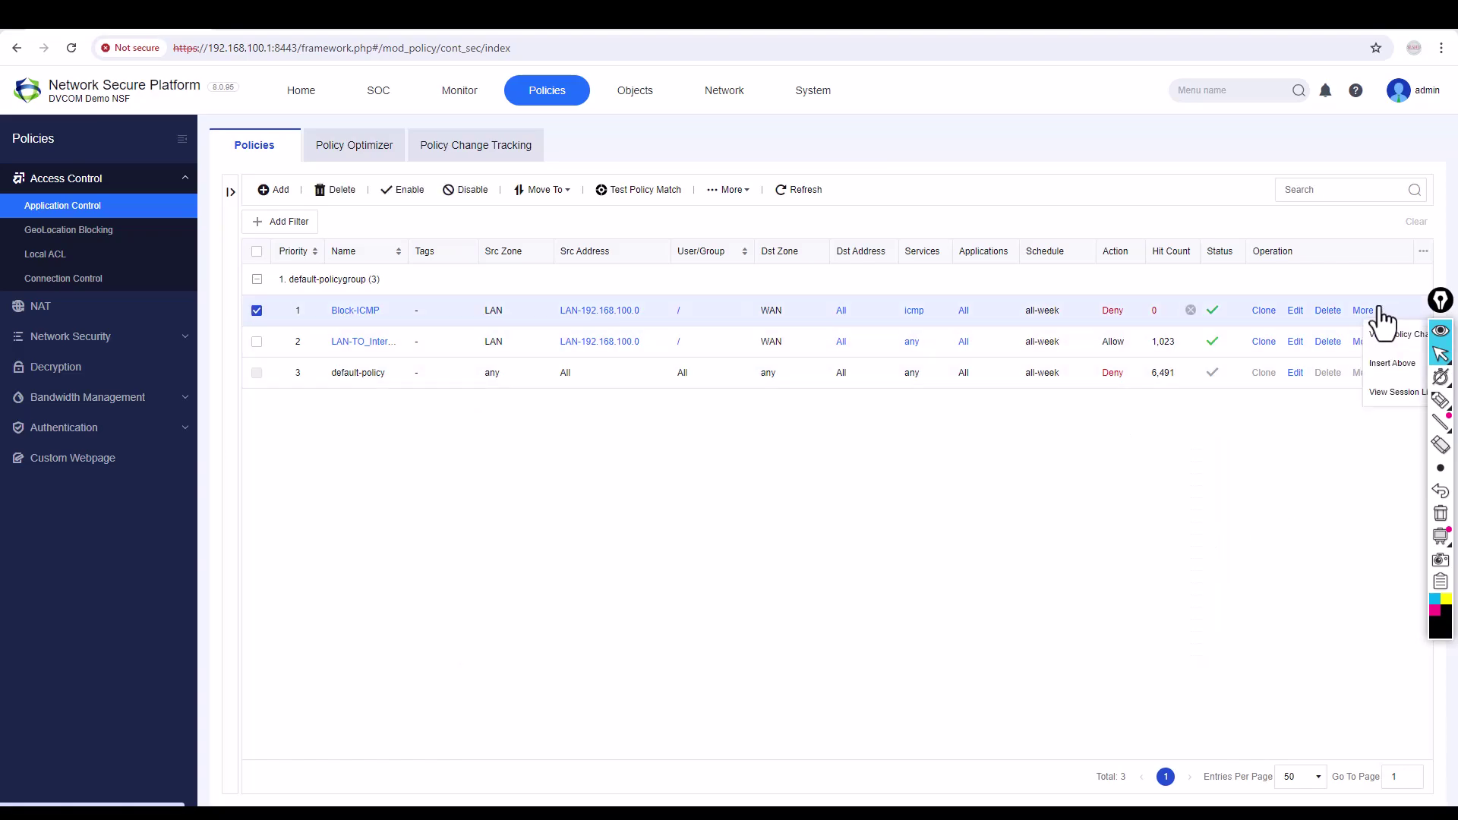
{"action": "left_click", "coordinate": [1396, 392]}
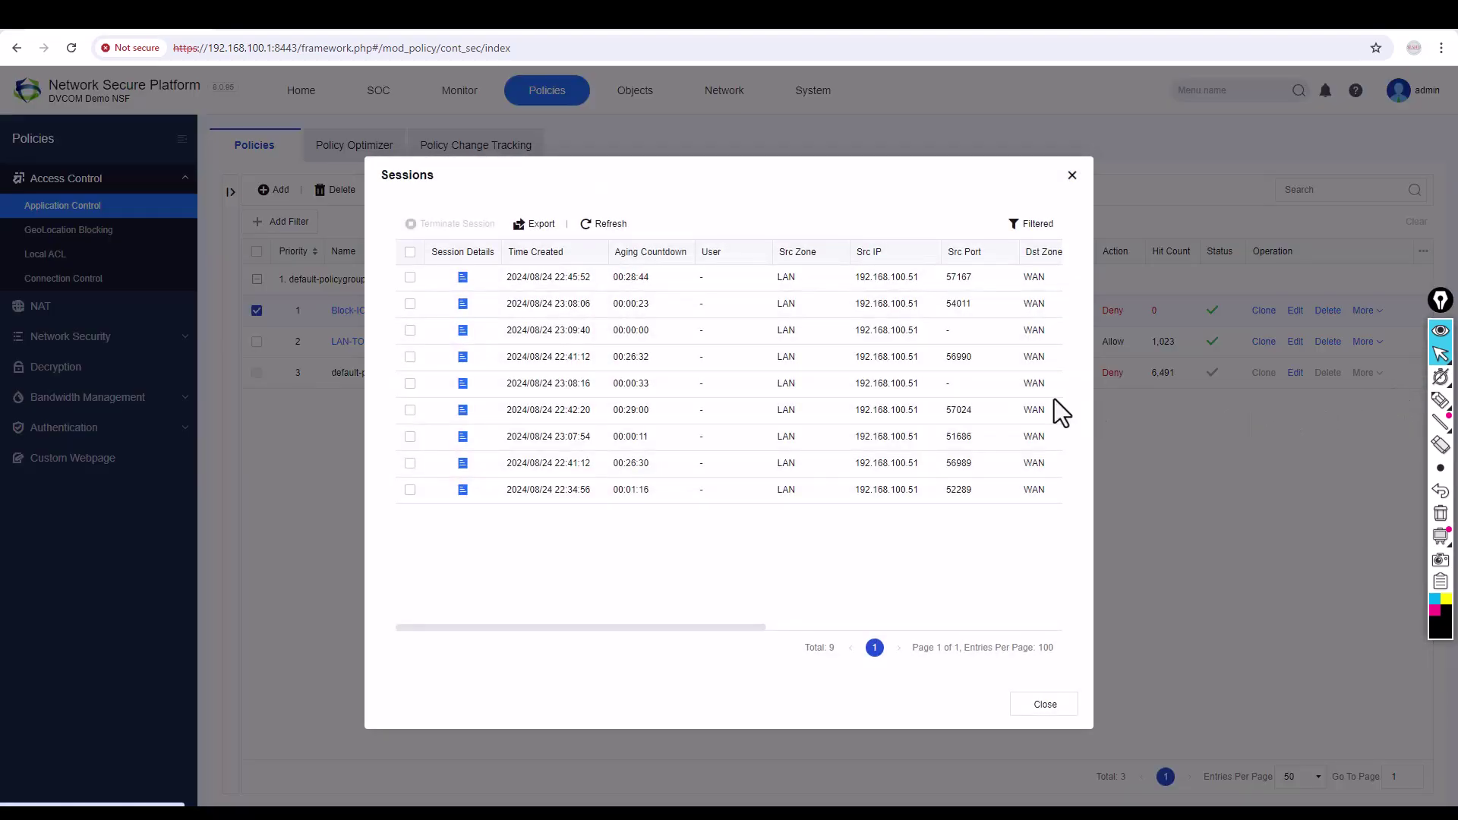
{"action": "left_click_drag", "start_coordinate": [638, 629], "coordinate": [1032, 618]}
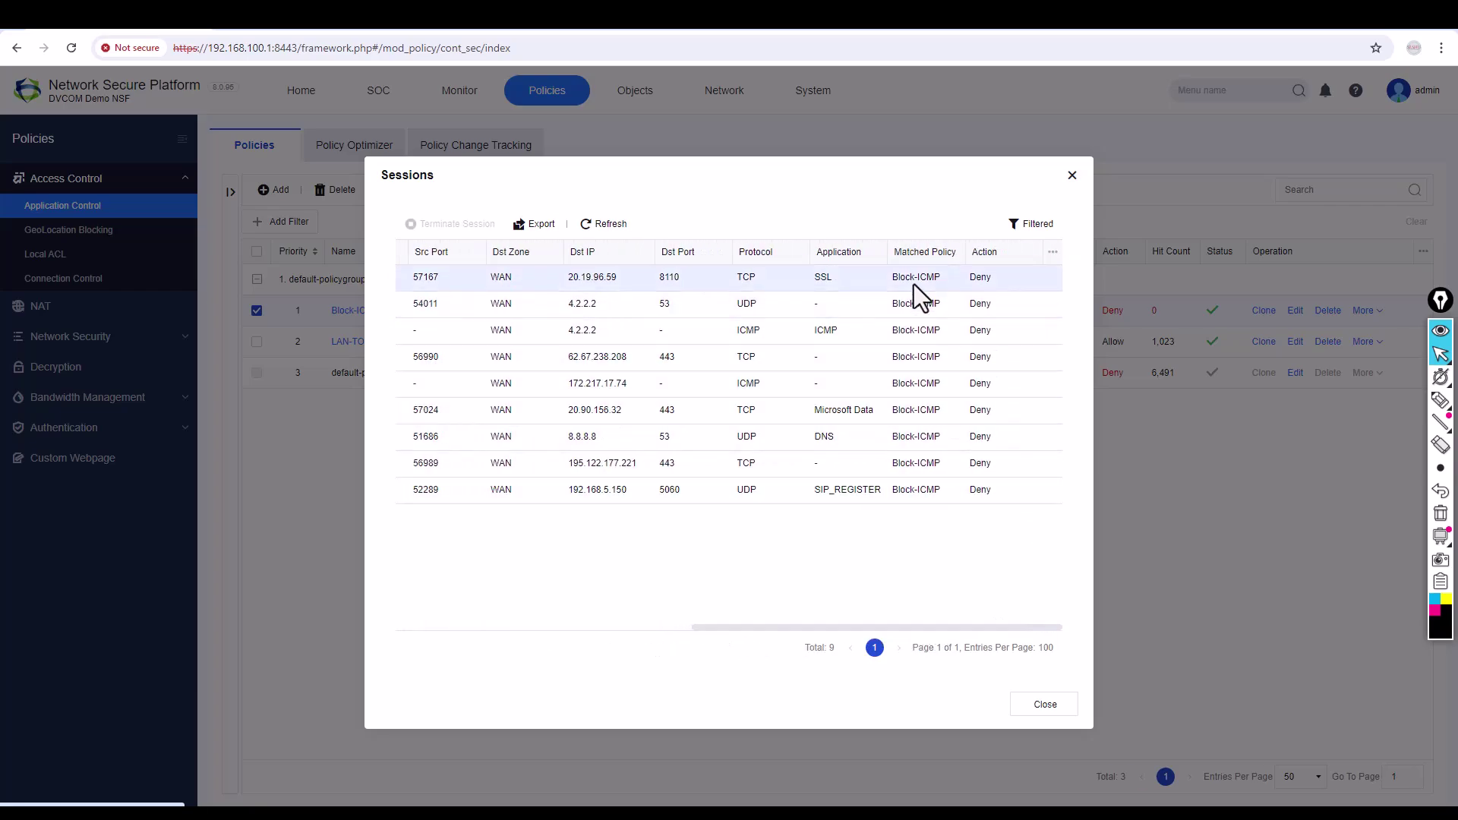
{"action": "left_click", "coordinate": [895, 332]}
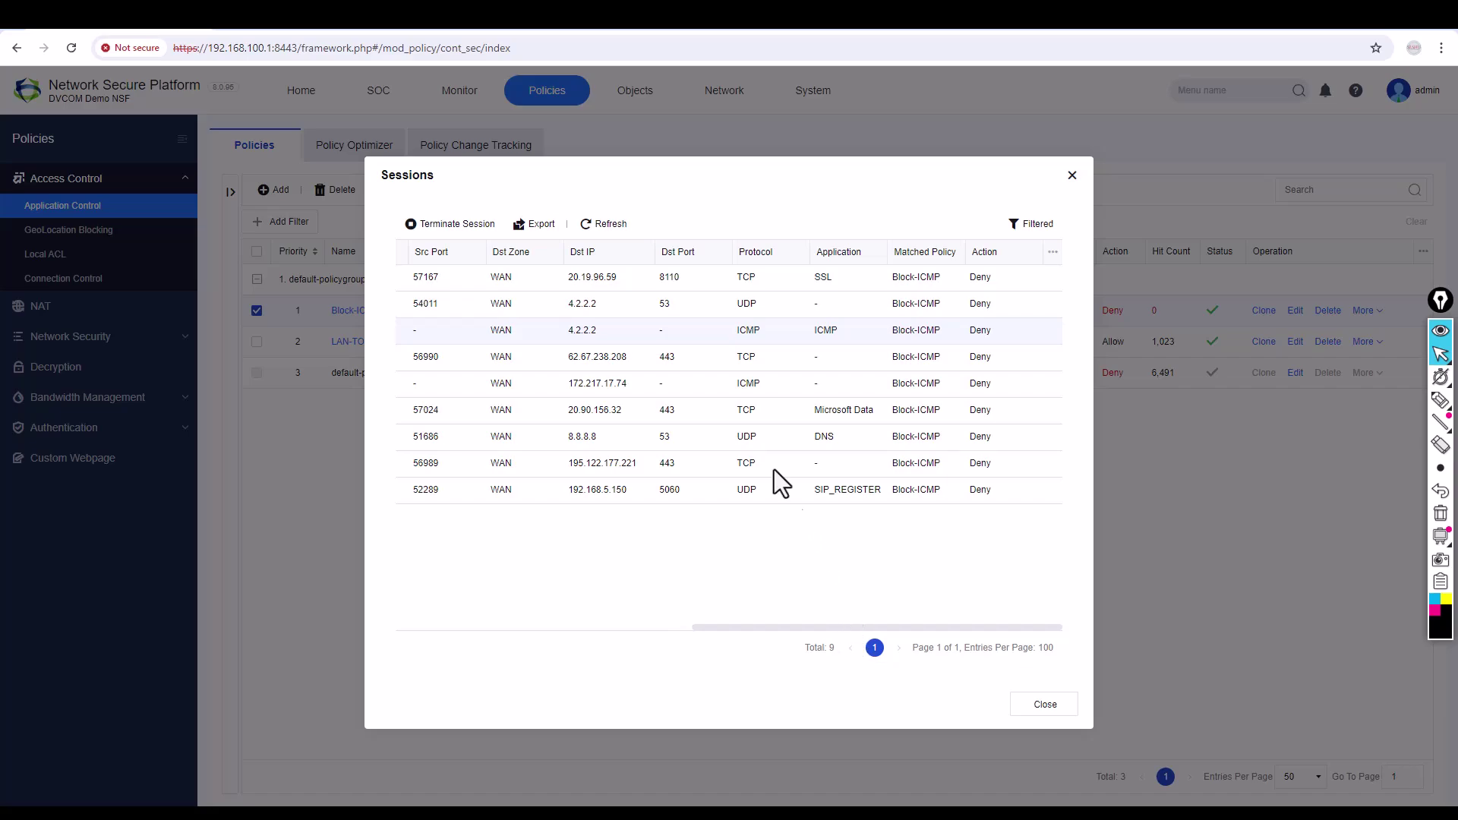
{"action": "left_click_drag", "start_coordinate": [763, 626], "coordinate": [471, 616]}
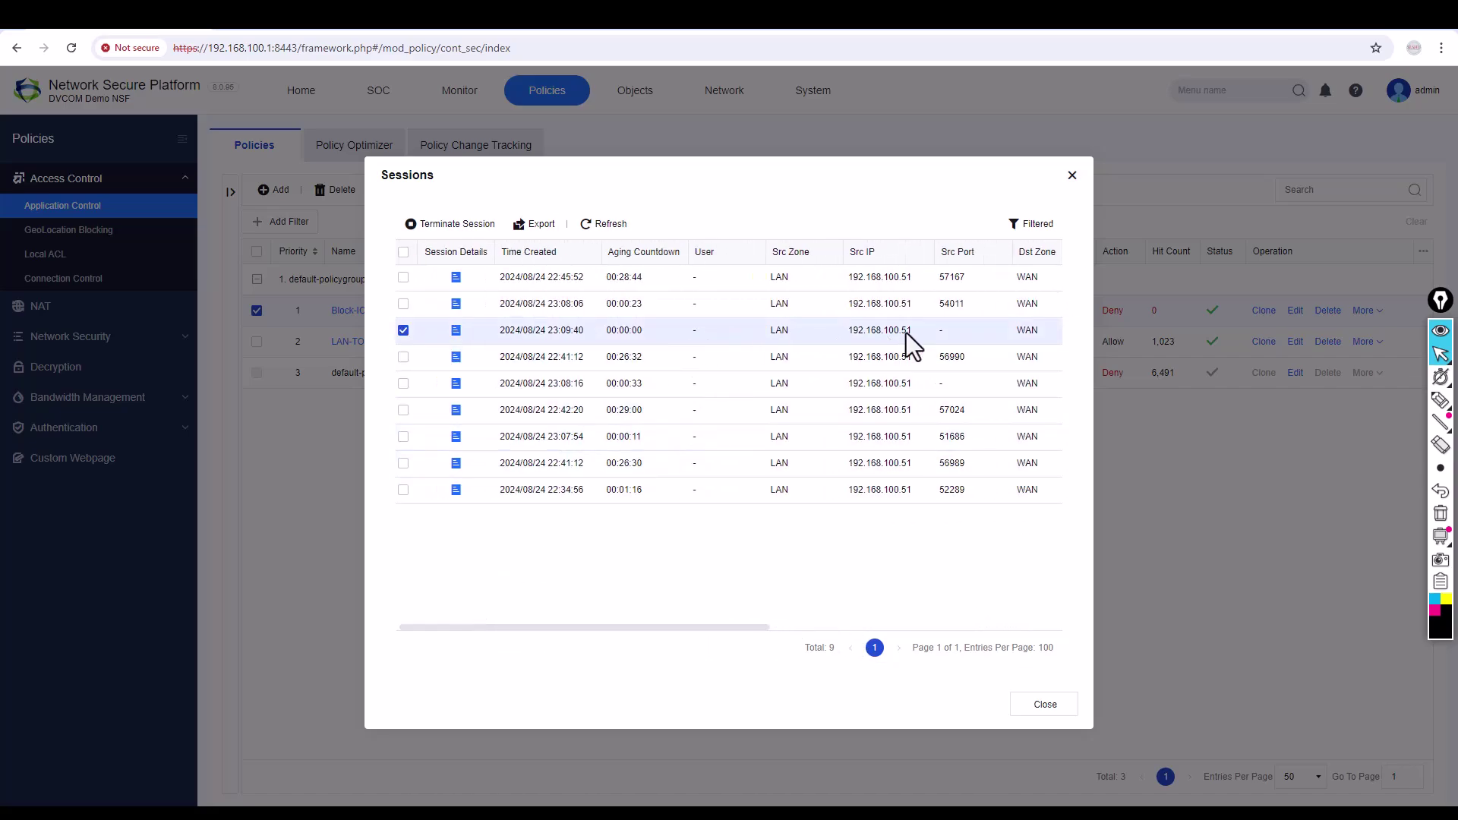
{"action": "left_click", "coordinate": [1071, 177]}
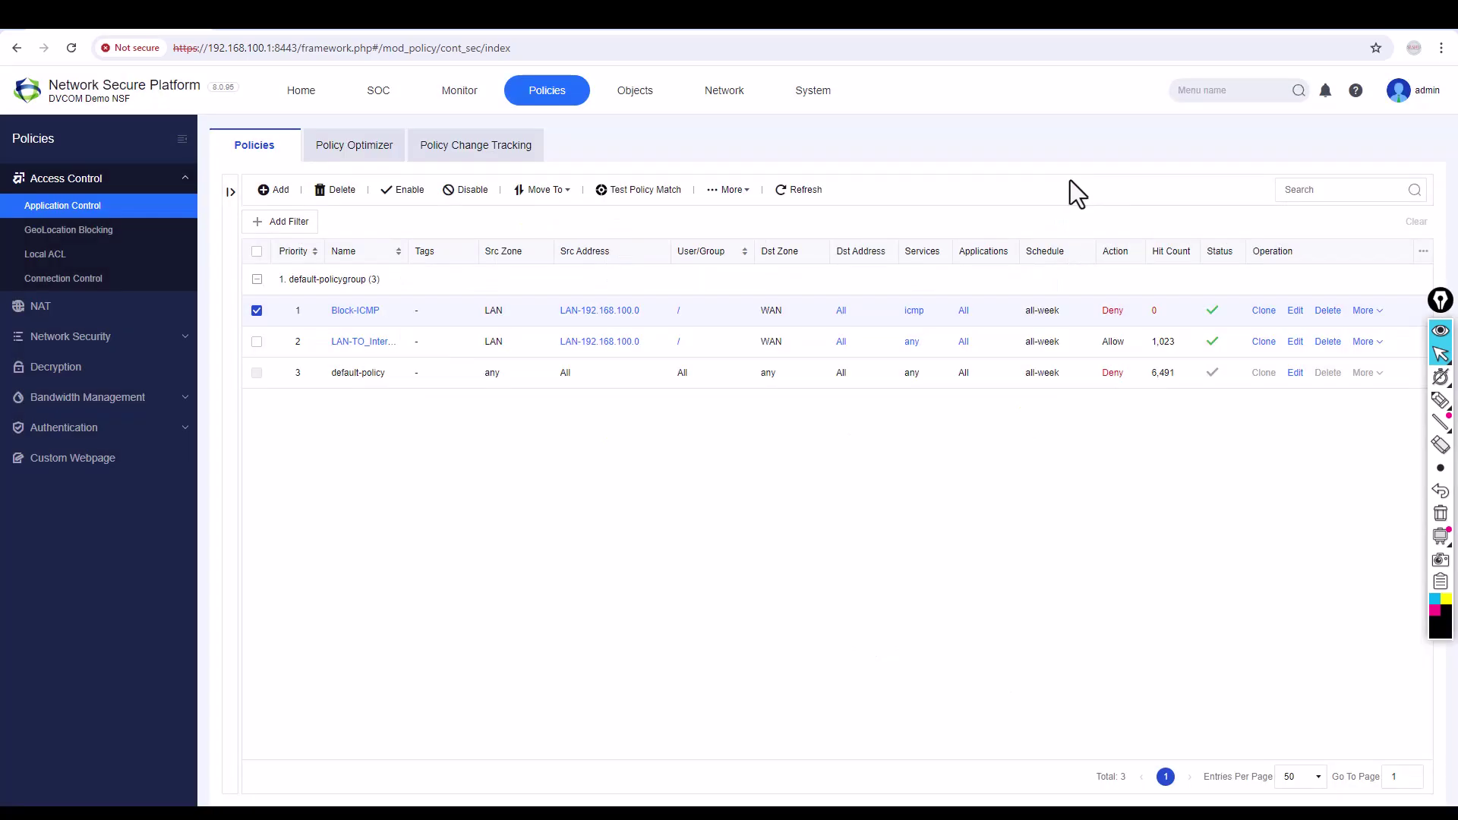
{"action": "left_click", "coordinate": [440, 95]}
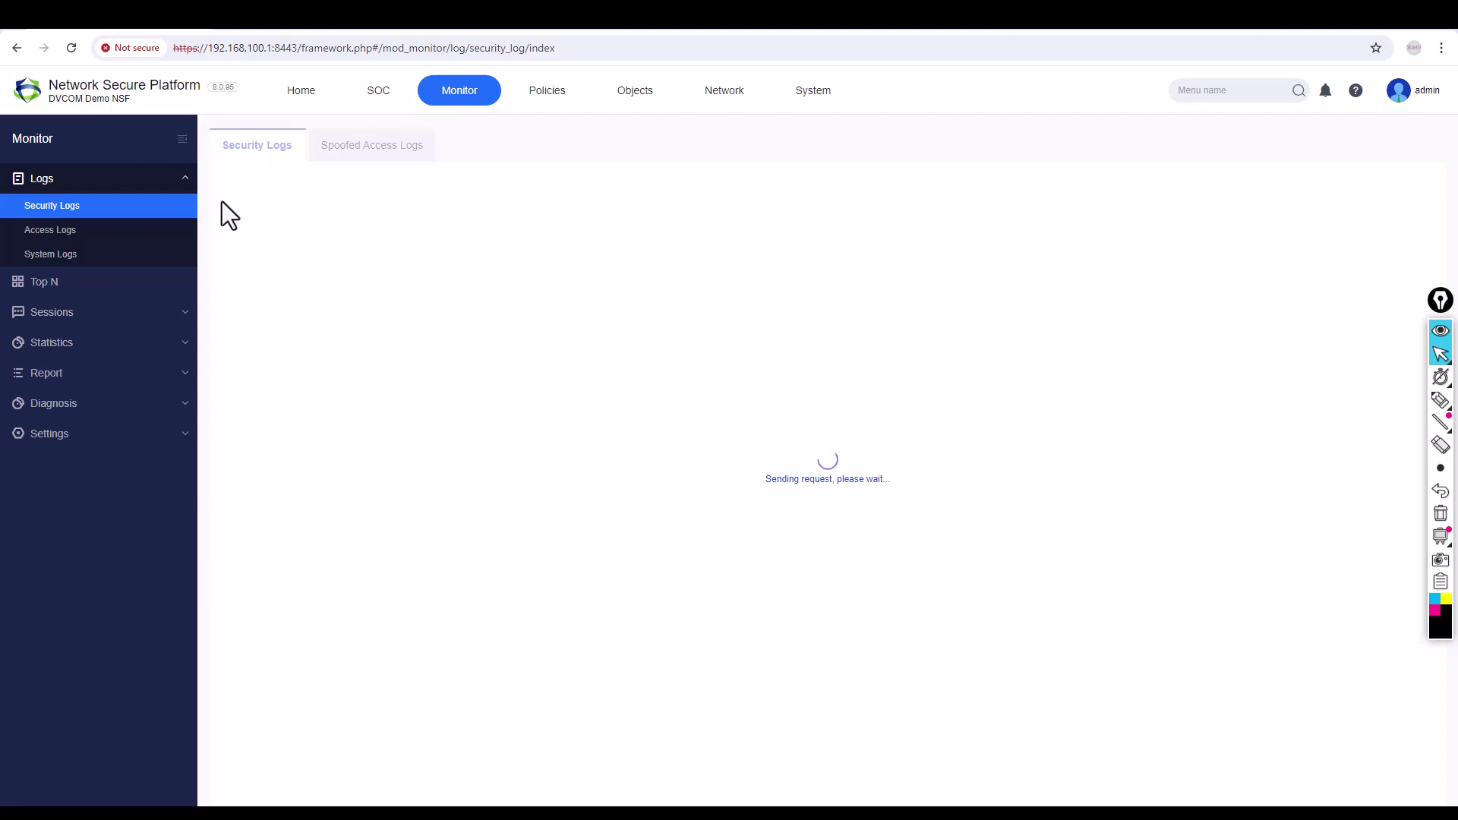
Filter the Monitor Session List to show only ICMP sessions.
{"action": "left_click", "coordinate": [106, 314]}
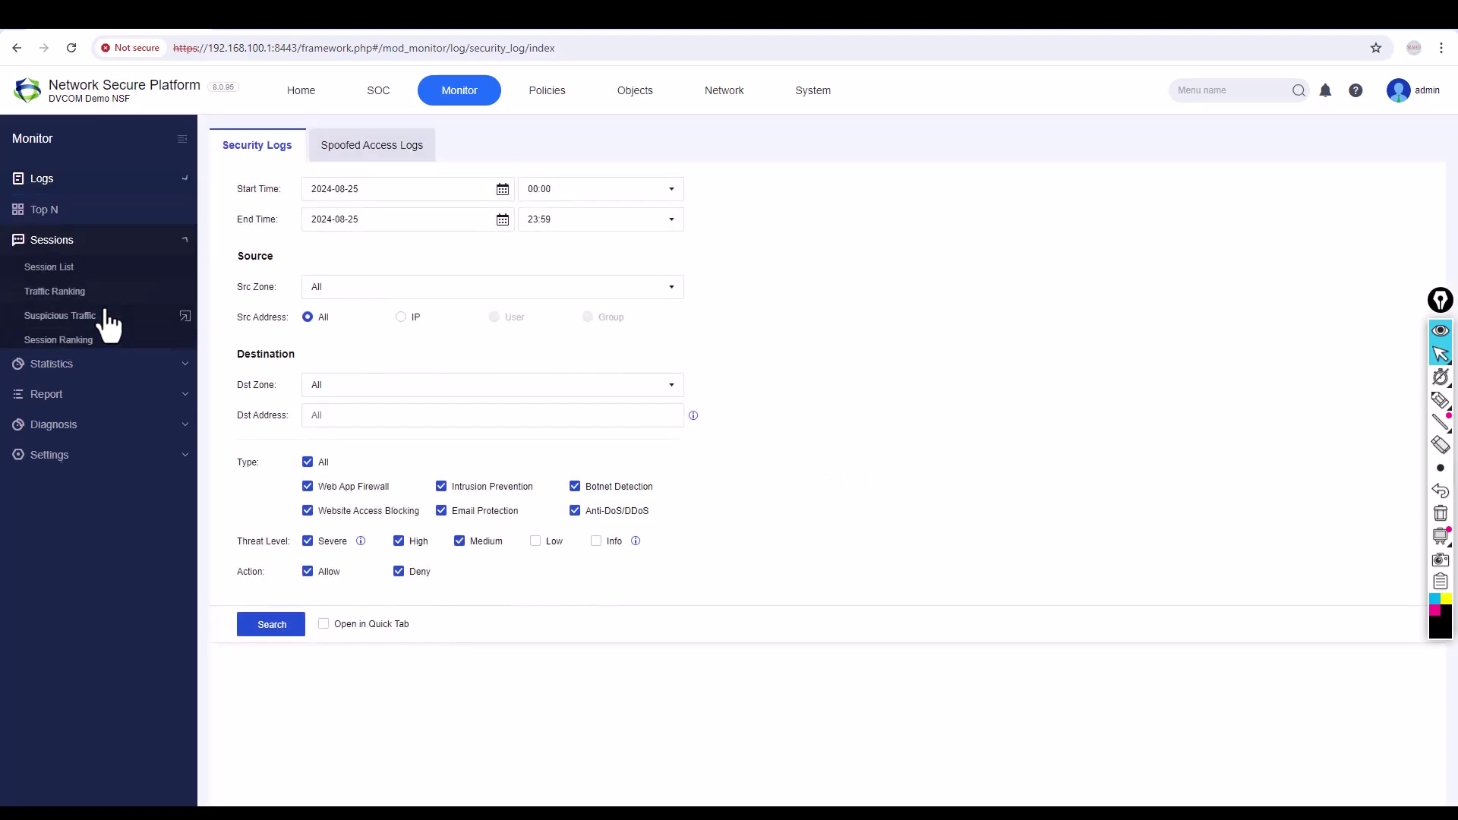
{"action": "left_click", "coordinate": [86, 270]}
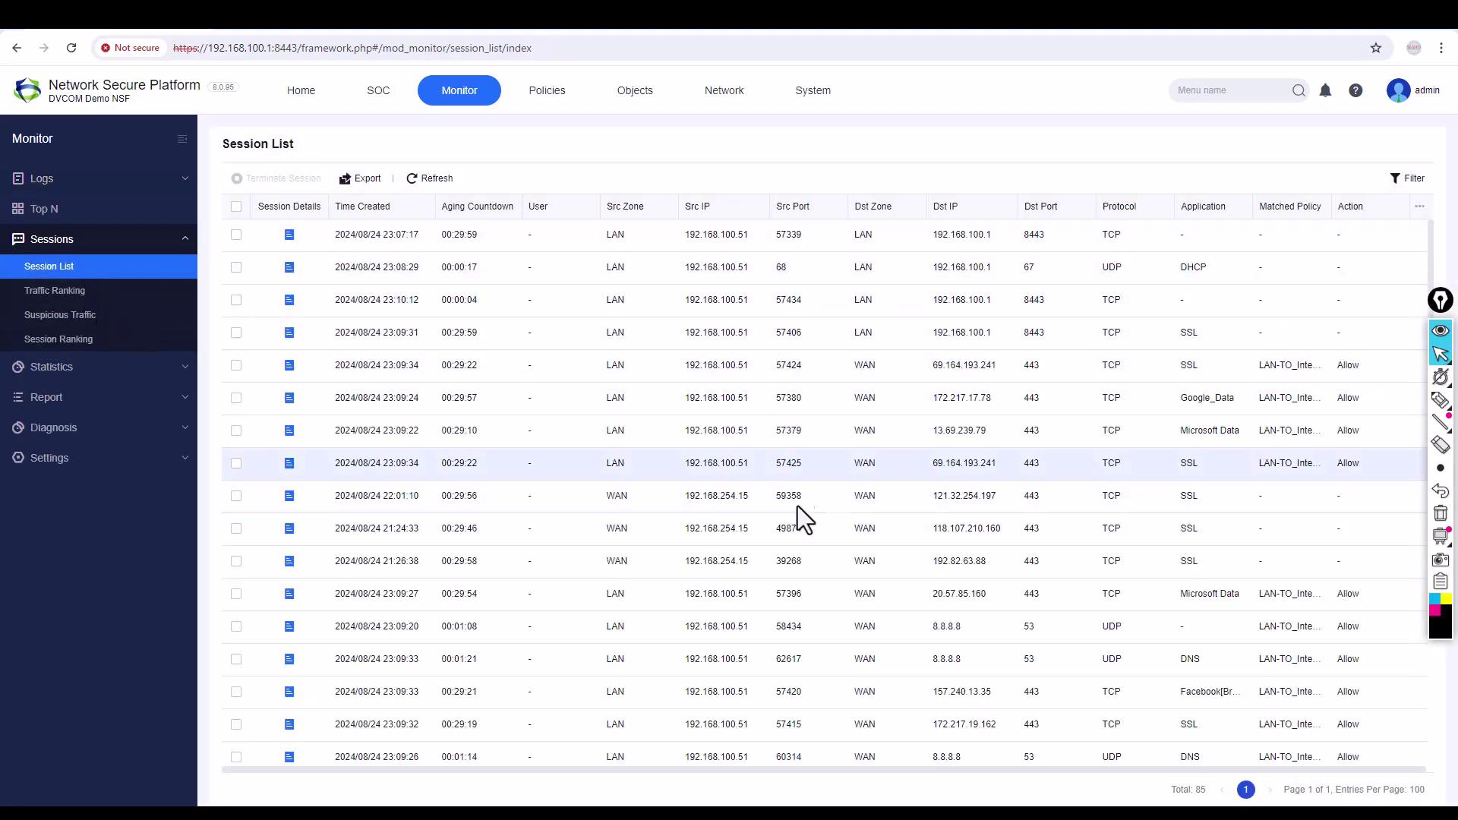
{"action": "left_click", "coordinate": [1403, 189]}
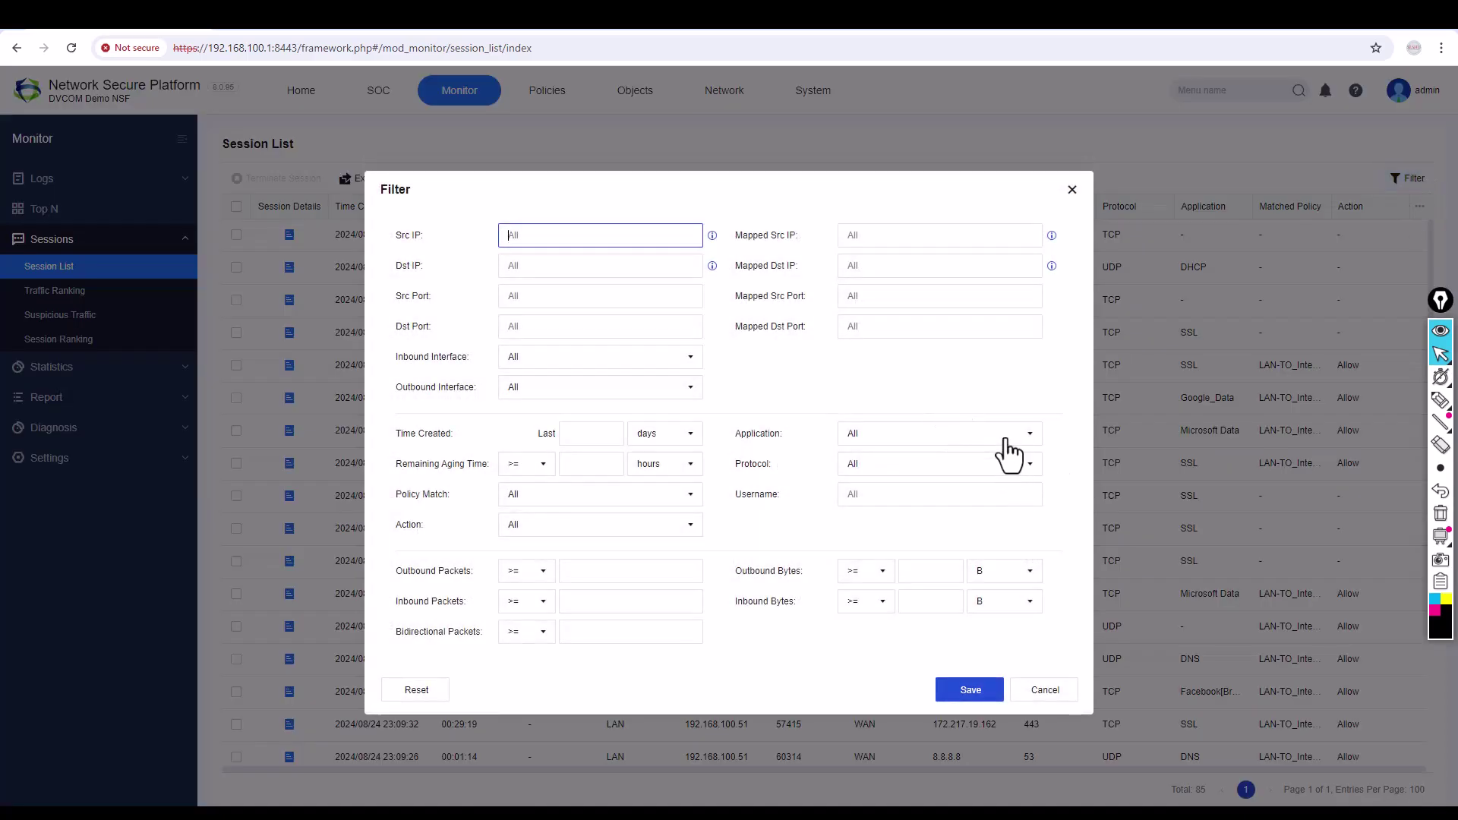
{"action": "left_click", "coordinate": [970, 467]}
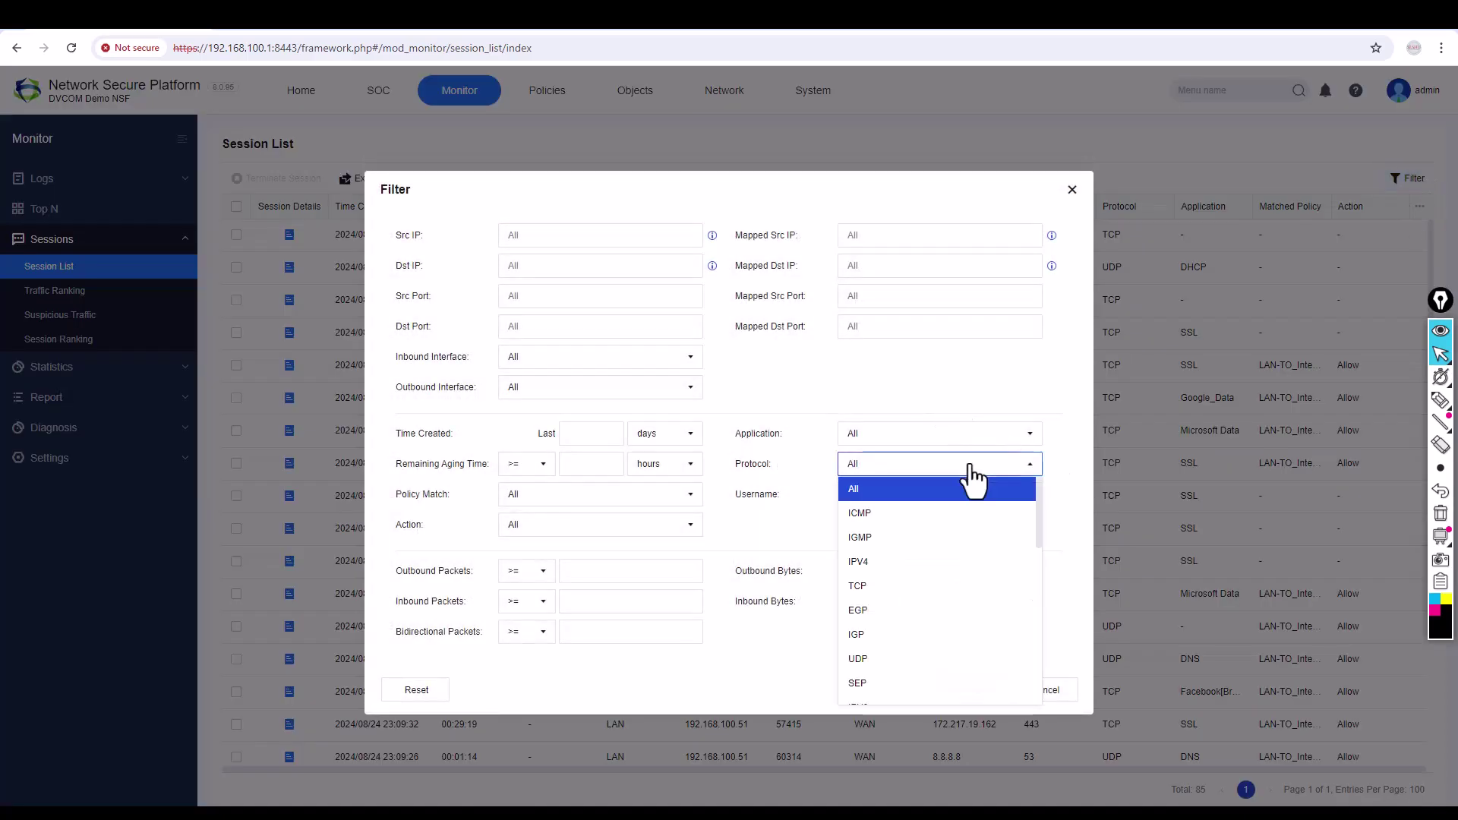
{"action": "left_click", "coordinate": [915, 517]}
{"action": "left_click", "coordinate": [970, 686]}
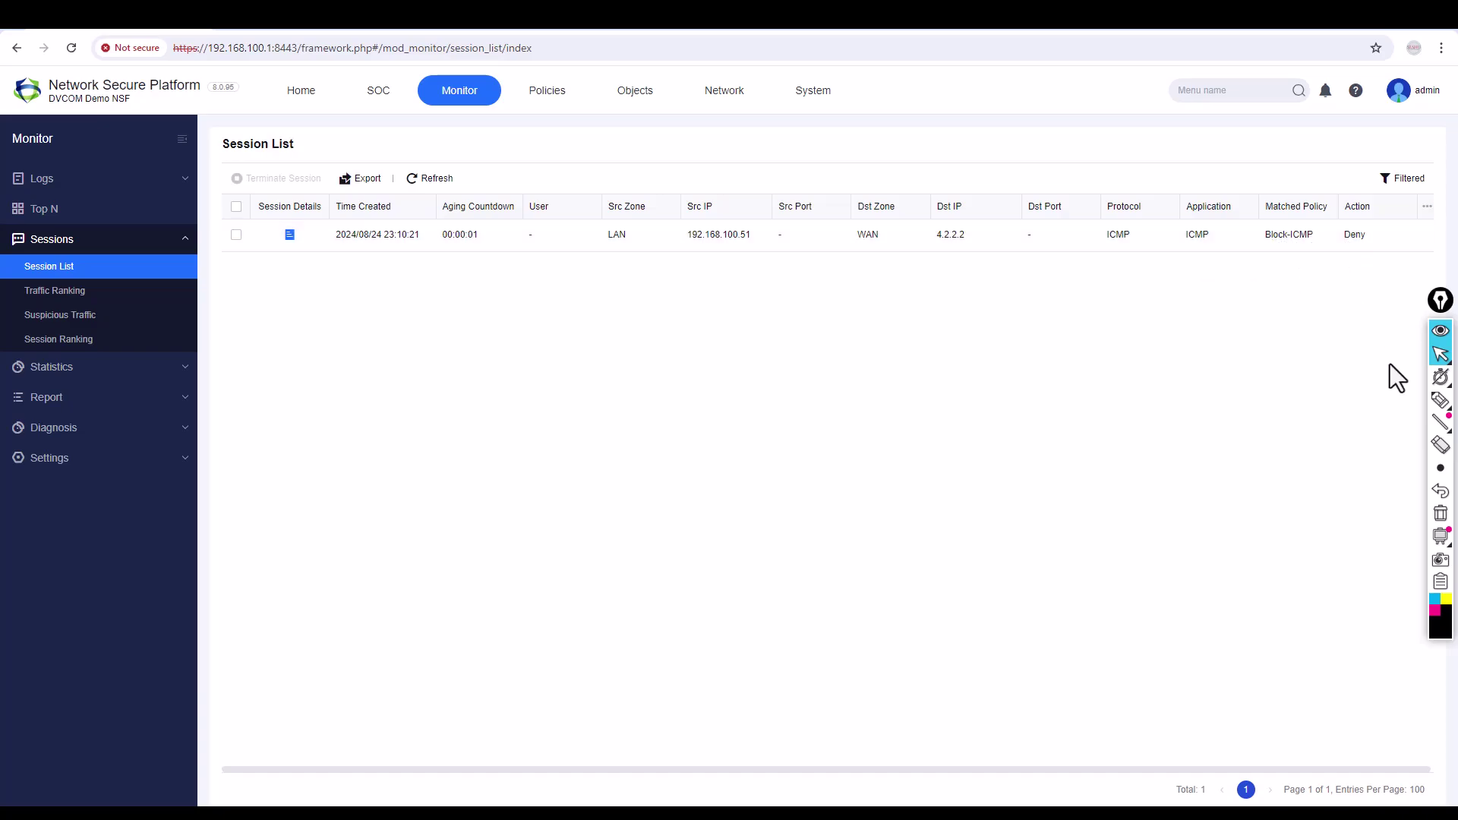
Annotate the Deny action, ICMP entry and source 192.168.100.51, then clear the annotations.
{"action": "left_click", "coordinate": [1441, 400]}
{"action": "mouse_move", "coordinate": [1369, 227]}
{"action": "left_mouse_down"}
{"action": "mouse_move", "coordinate": [1331, 237]}
{"action": "mouse_move", "coordinate": [1384, 241]}
{"action": "mouse_move", "coordinate": [1379, 221]}
{"action": "left_mouse_up"}
{"action": "mouse_move", "coordinate": [1214, 228]}
{"action": "left_mouse_down"}
{"action": "mouse_move", "coordinate": [1181, 236]}
{"action": "mouse_move", "coordinate": [1209, 246]}
{"action": "mouse_move", "coordinate": [1218, 223]}
{"action": "left_mouse_up"}
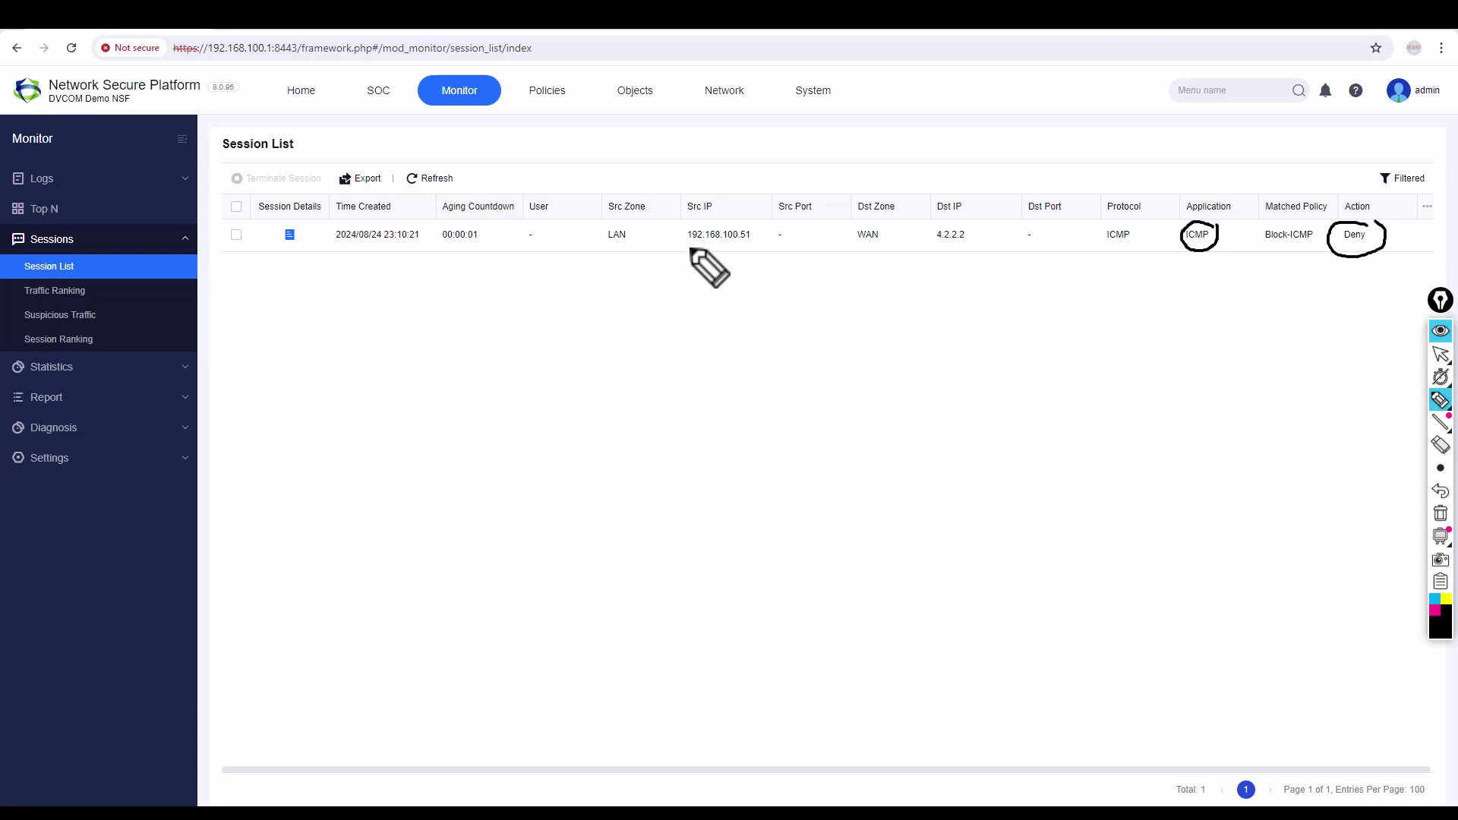
{"action": "mouse_move", "coordinate": [688, 247]}
{"action": "left_mouse_down"}
{"action": "mouse_move", "coordinate": [744, 248]}
{"action": "mouse_move", "coordinate": [812, 331]}
{"action": "mouse_move", "coordinate": [923, 292]}
{"action": "mouse_move", "coordinate": [934, 247]}
{"action": "mouse_move", "coordinate": [966, 239]}
{"action": "left_mouse_up"}
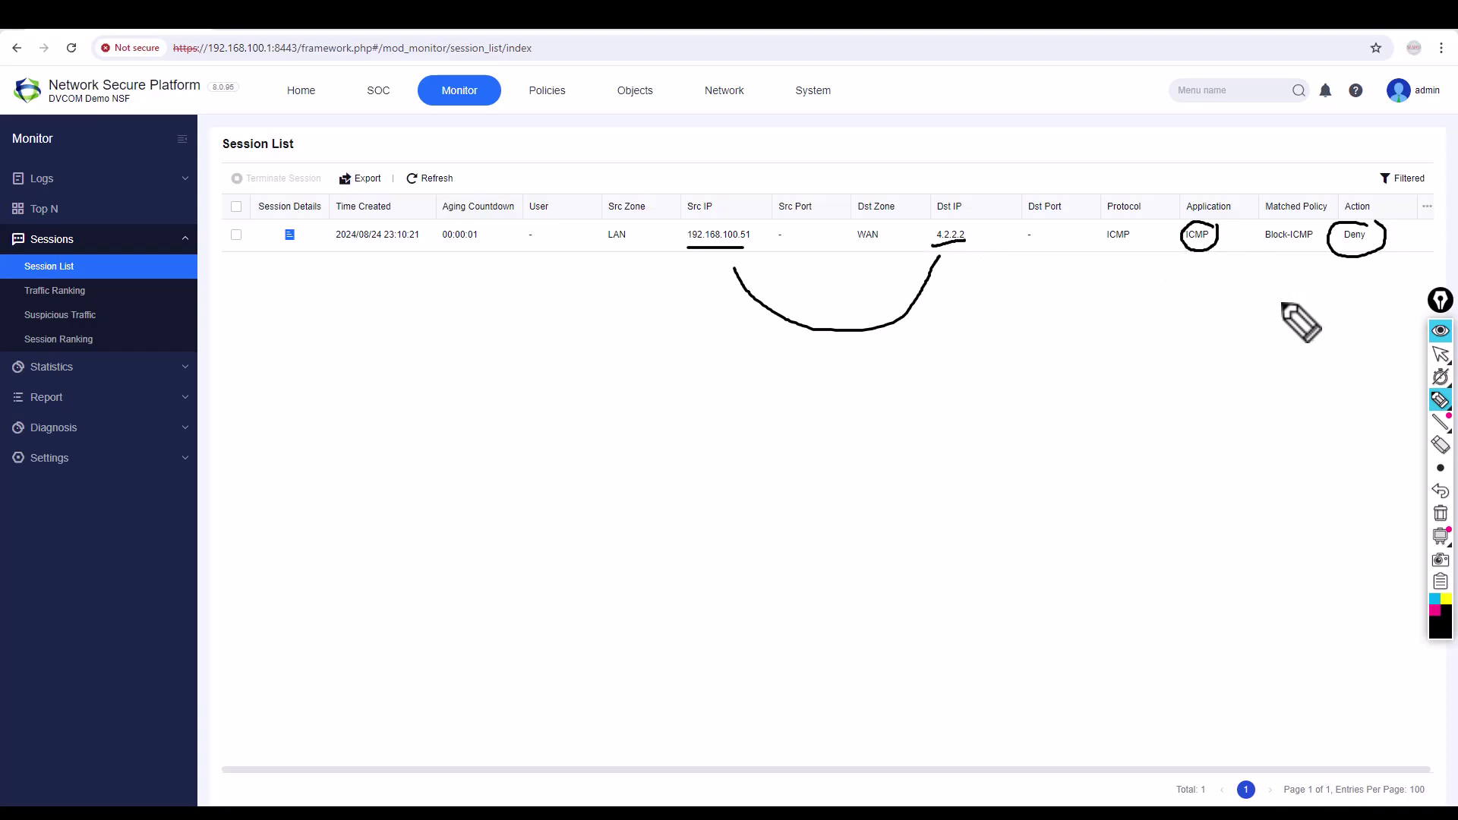
{"action": "left_click", "coordinate": [1441, 512]}
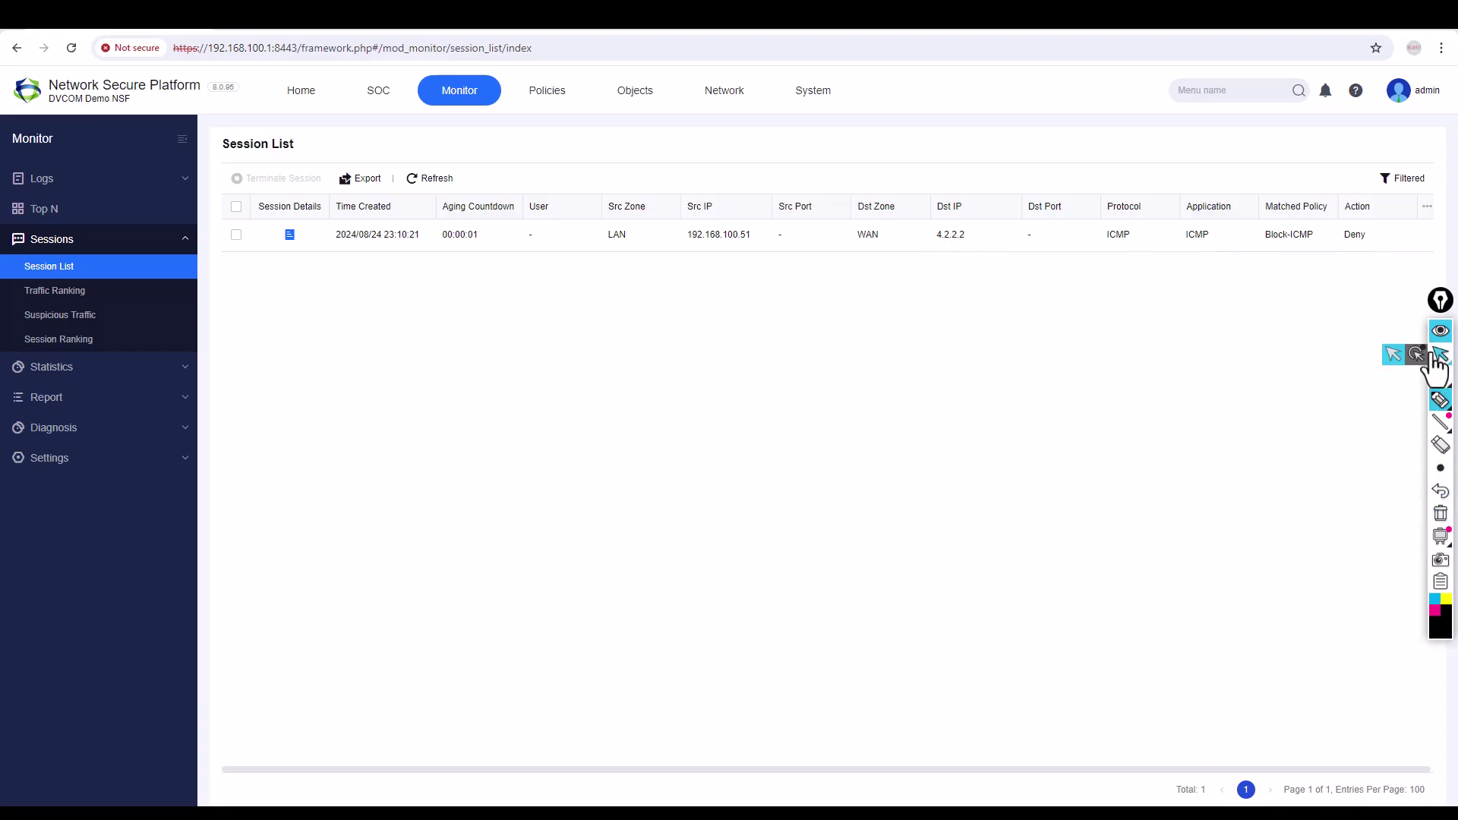
{"action": "left_click", "coordinate": [1439, 357]}
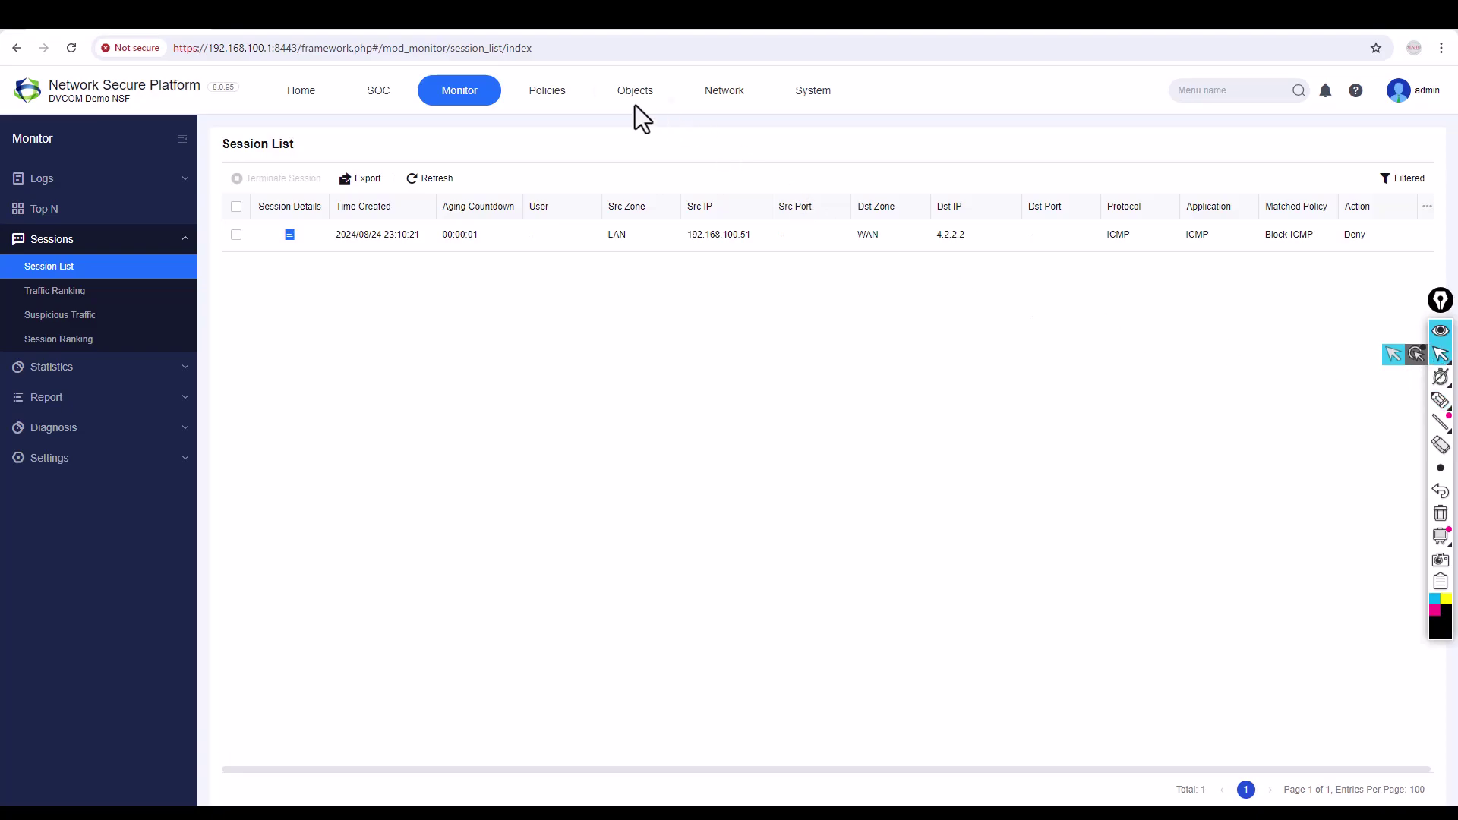
Edit LAN-TO_Internet to replace any with http, https, dns-t and dns-u services, and save.
{"action": "left_click", "coordinate": [552, 103]}
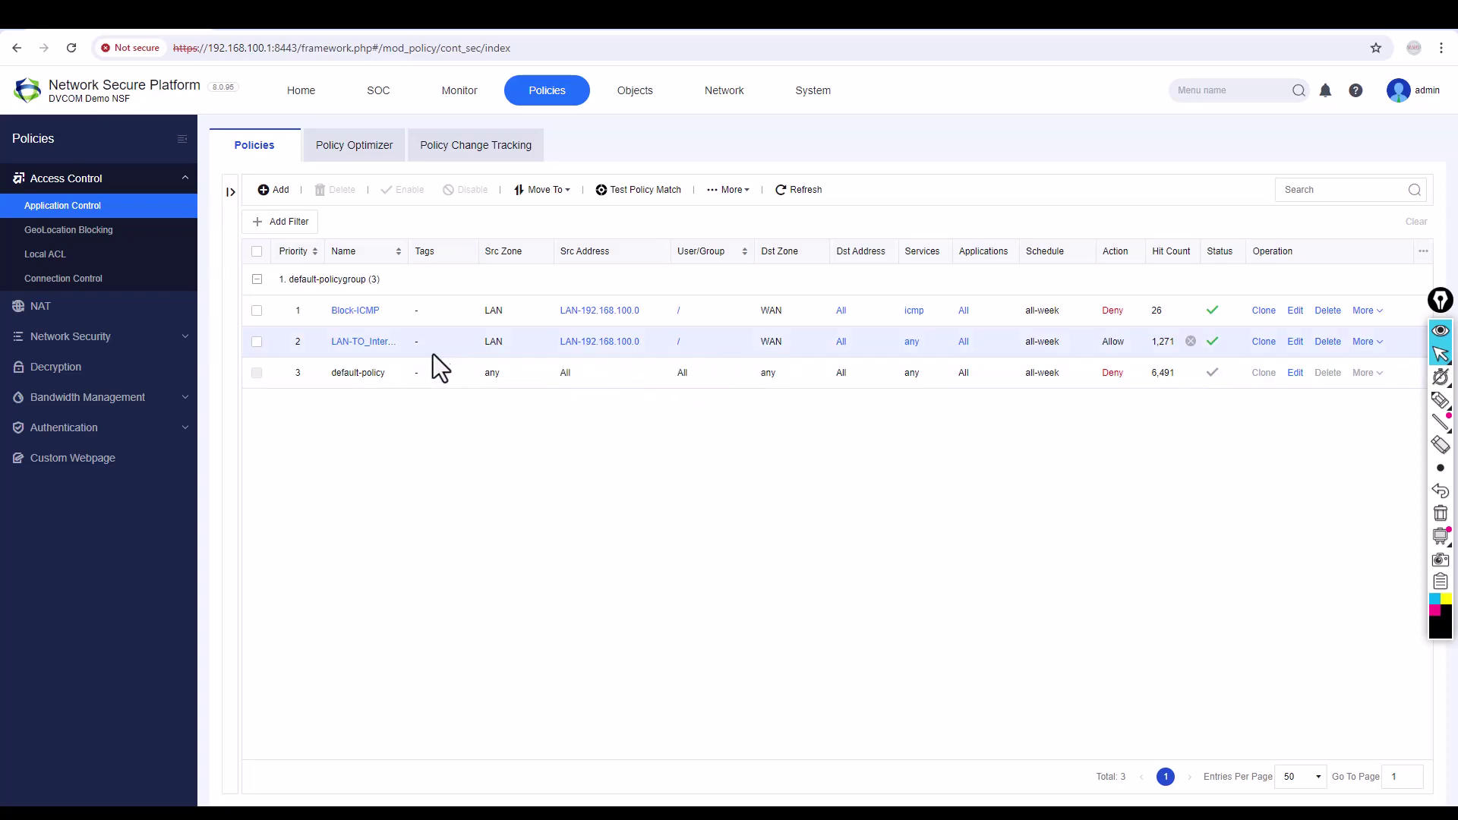
{"action": "left_click", "coordinate": [1293, 343]}
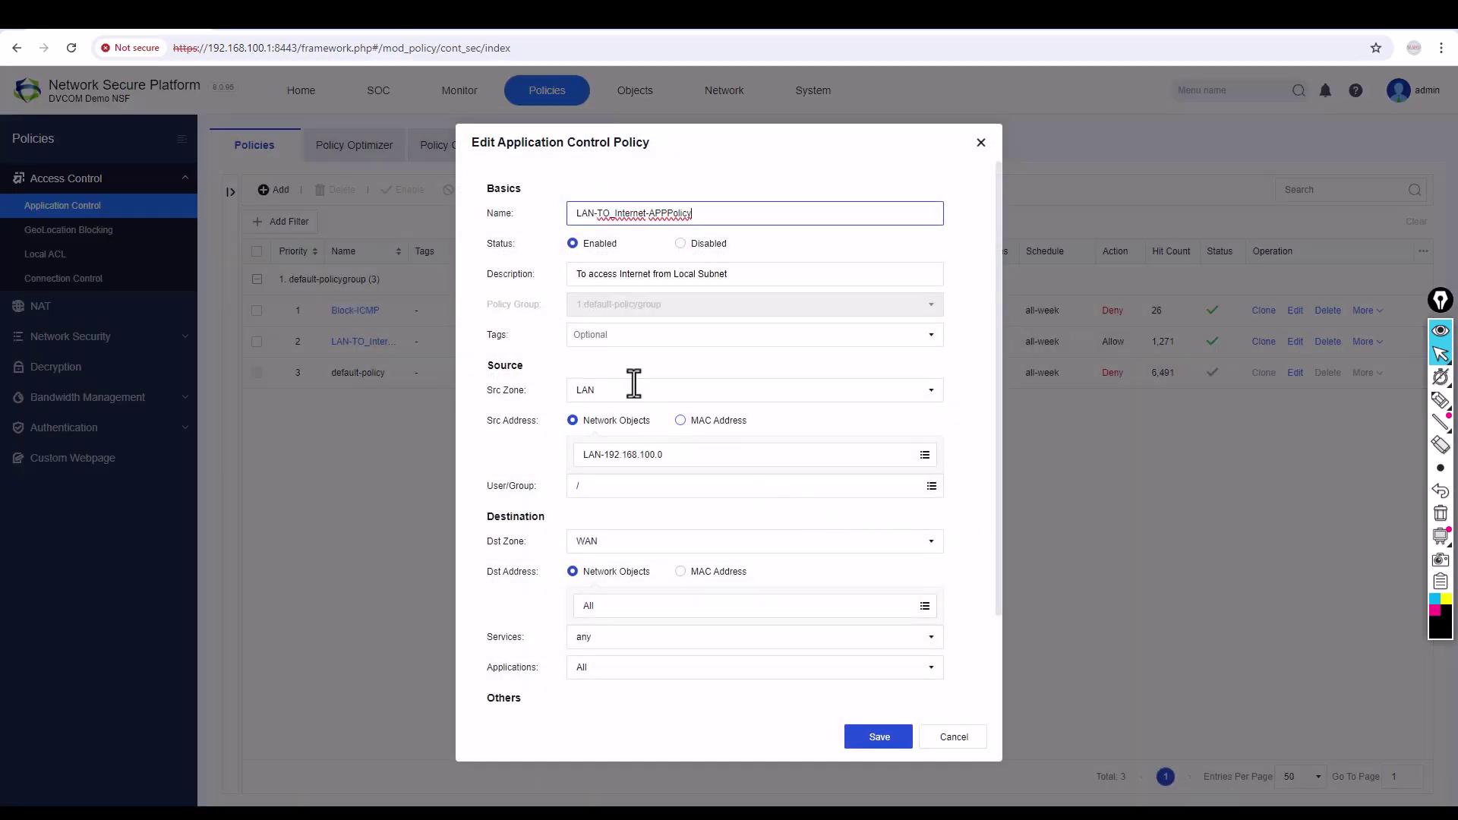
{"action": "left_click", "coordinate": [602, 643]}
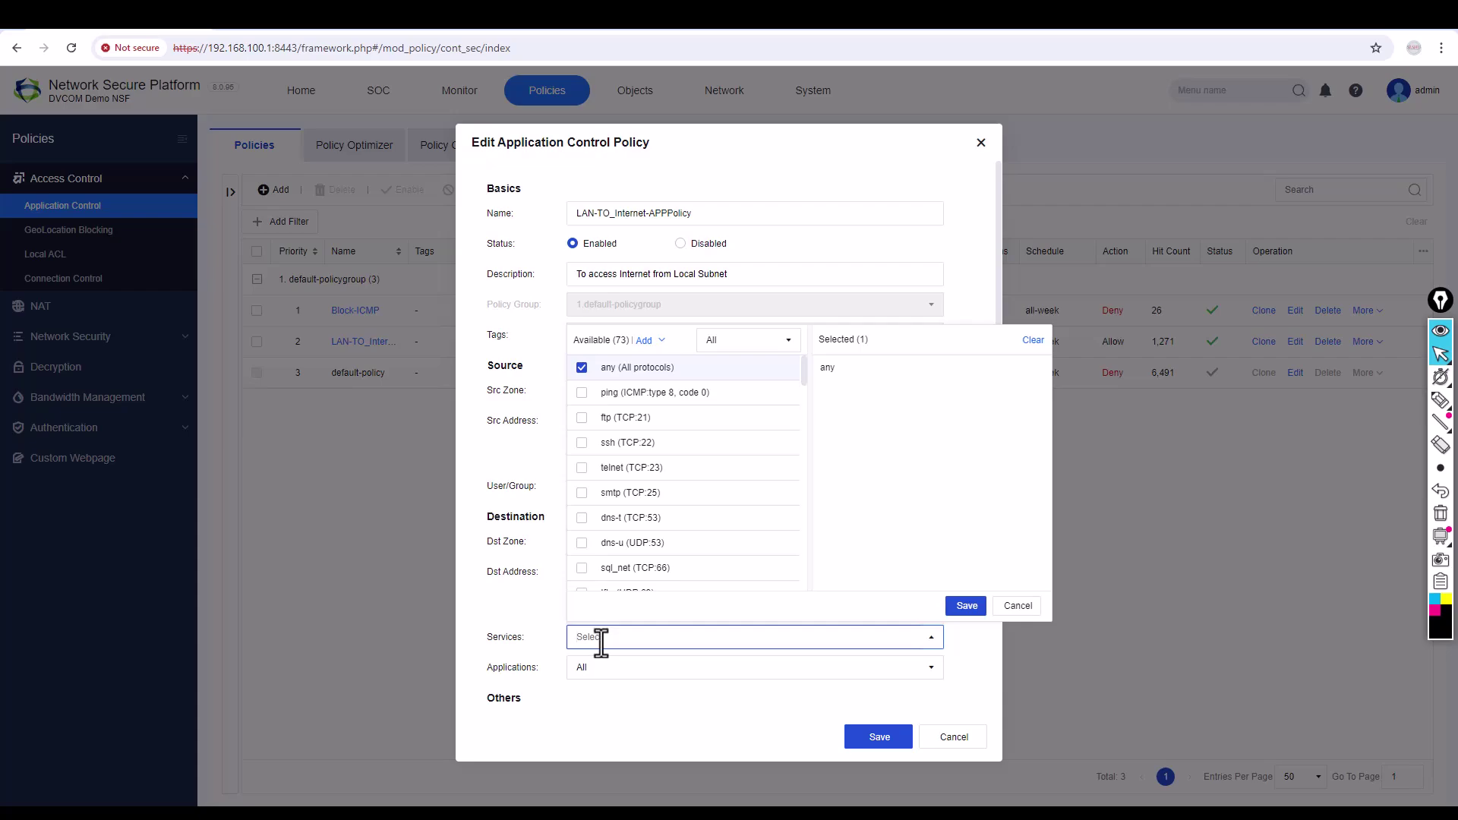
{"action": "type", "text": "http"}
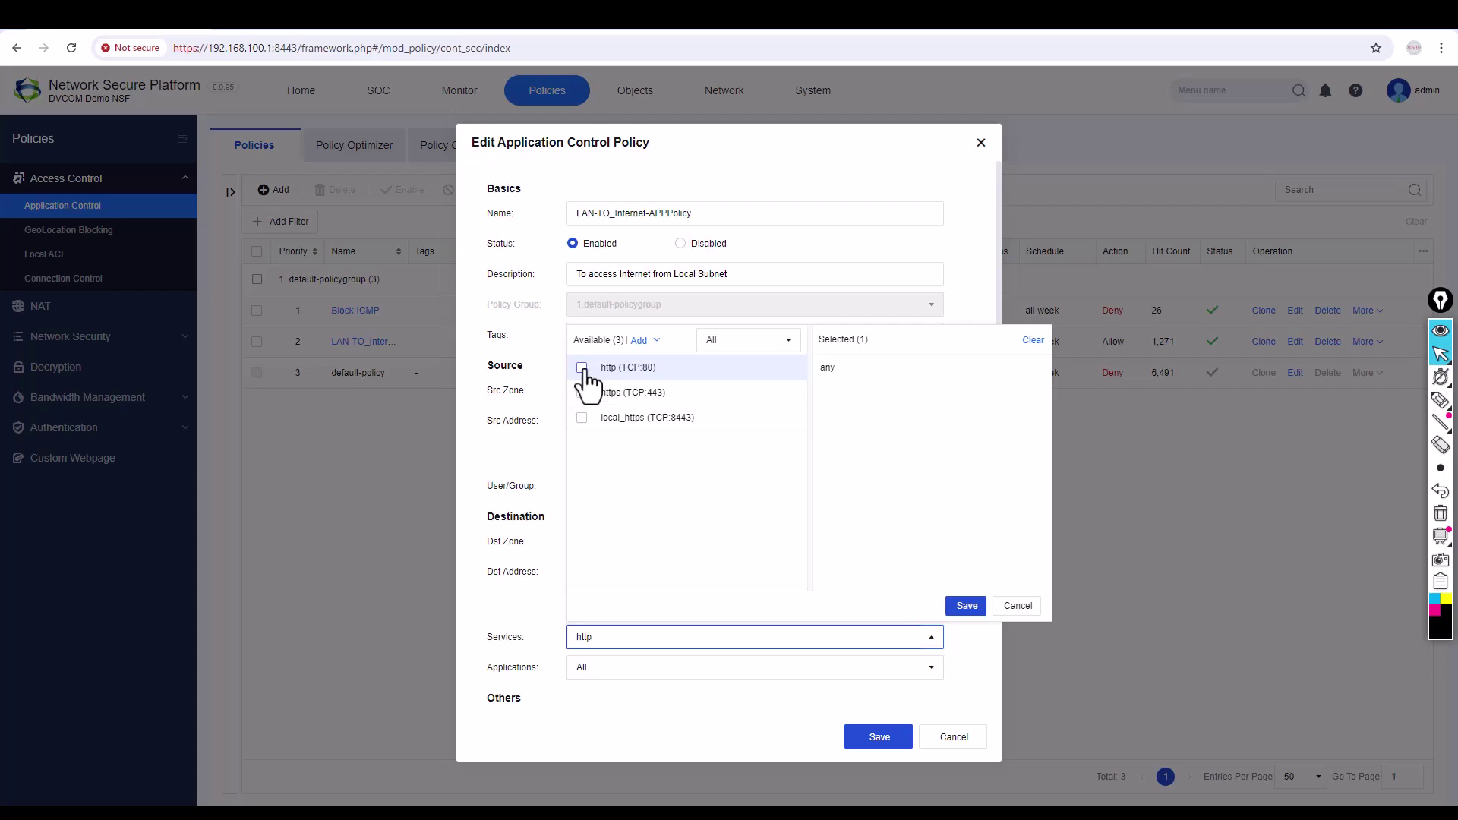
{"action": "left_click", "coordinate": [583, 368]}
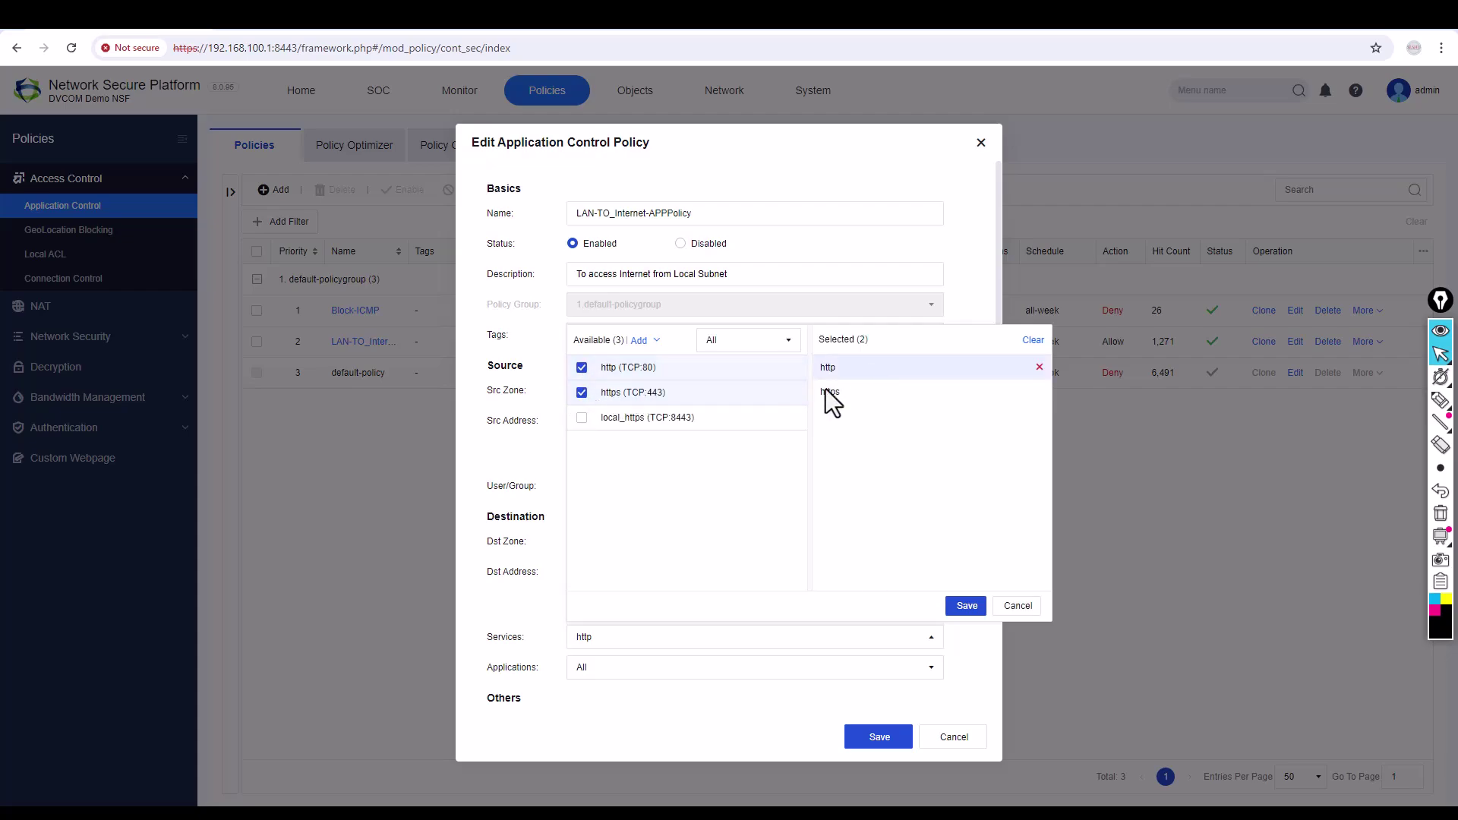
{"action": "double_click", "coordinate": [627, 637]}
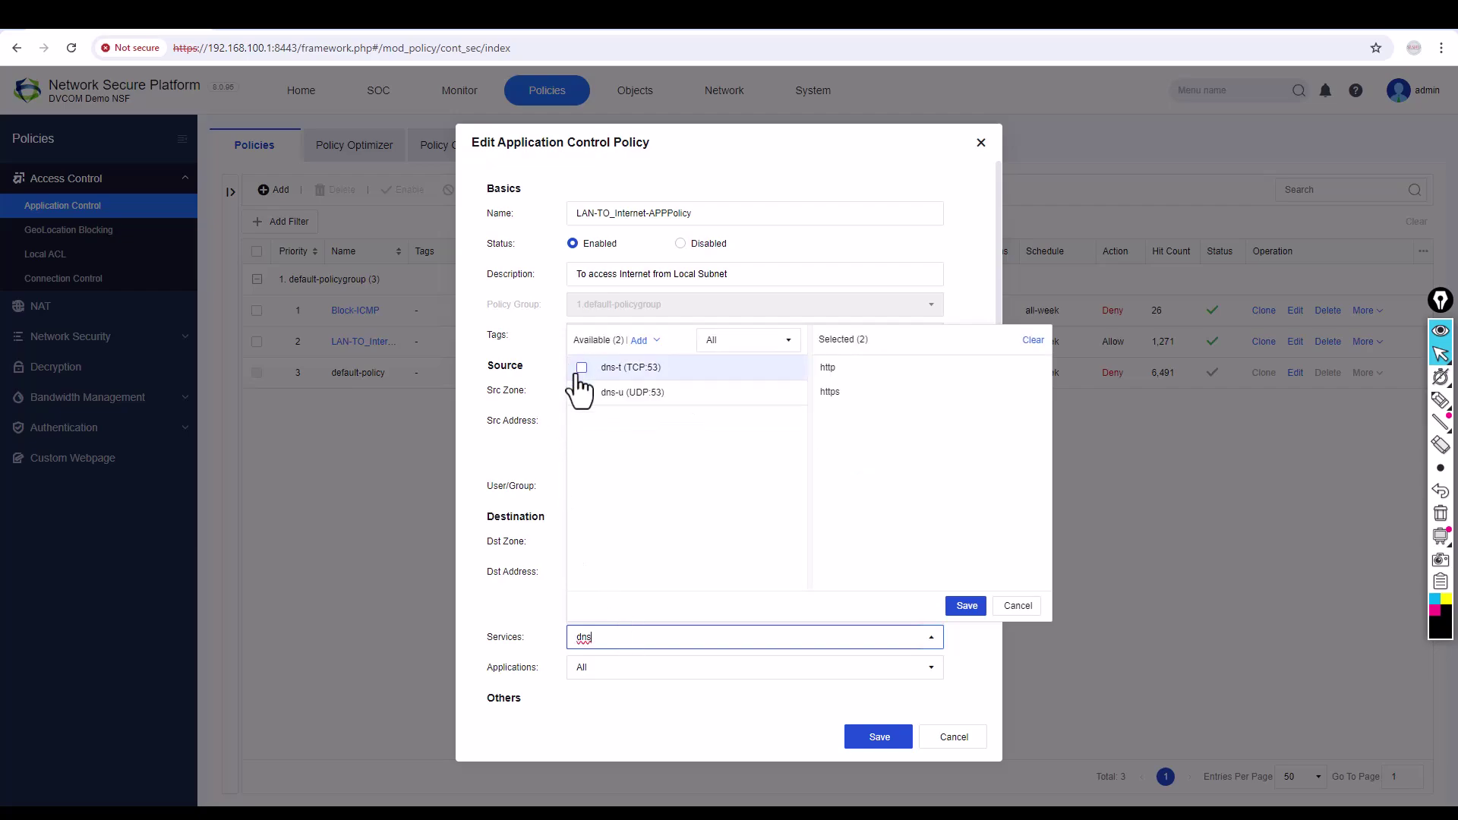
{"action": "left_click", "coordinate": [582, 369]}
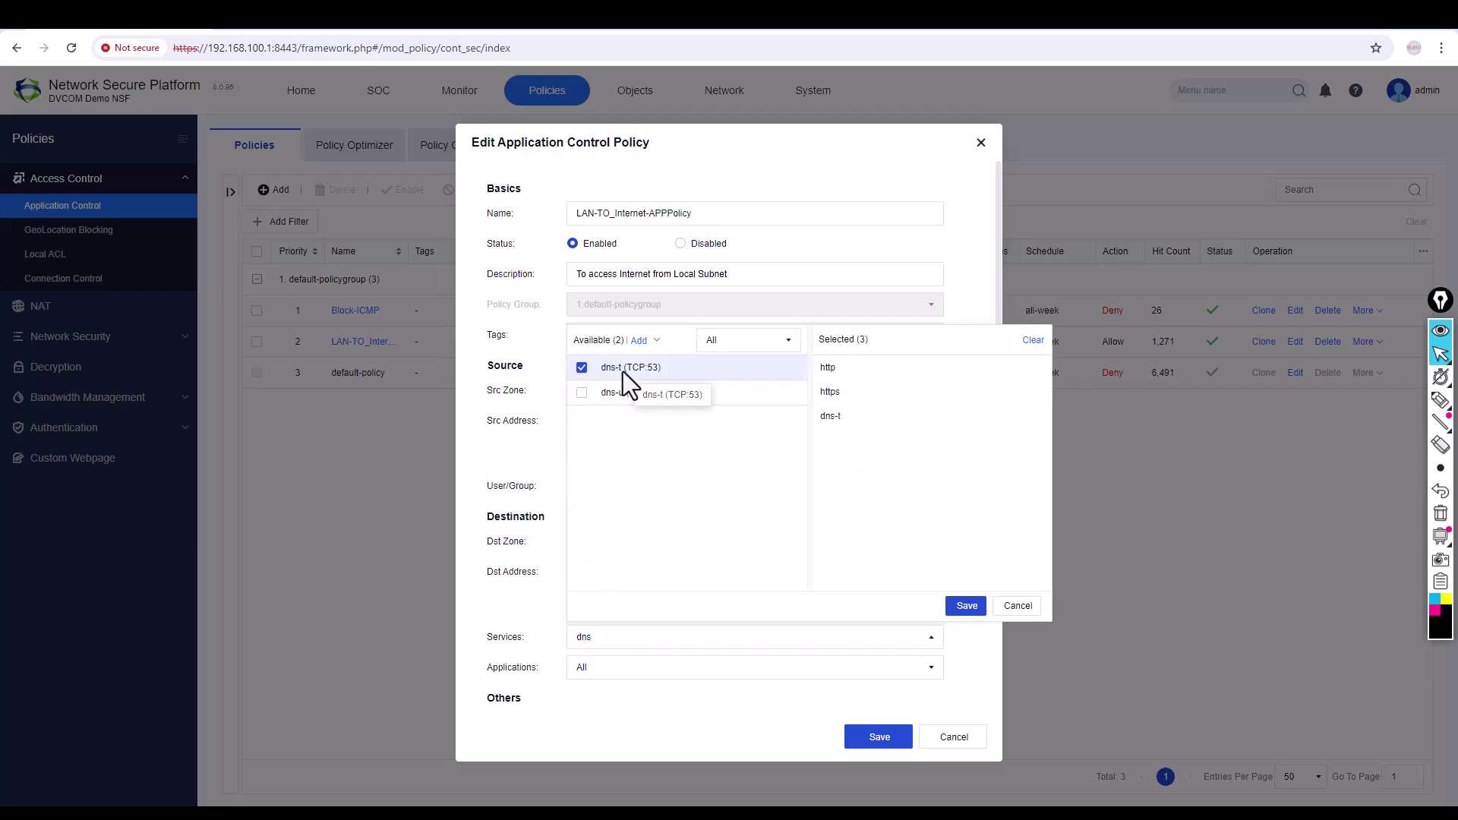
{"action": "left_click", "coordinate": [582, 393]}
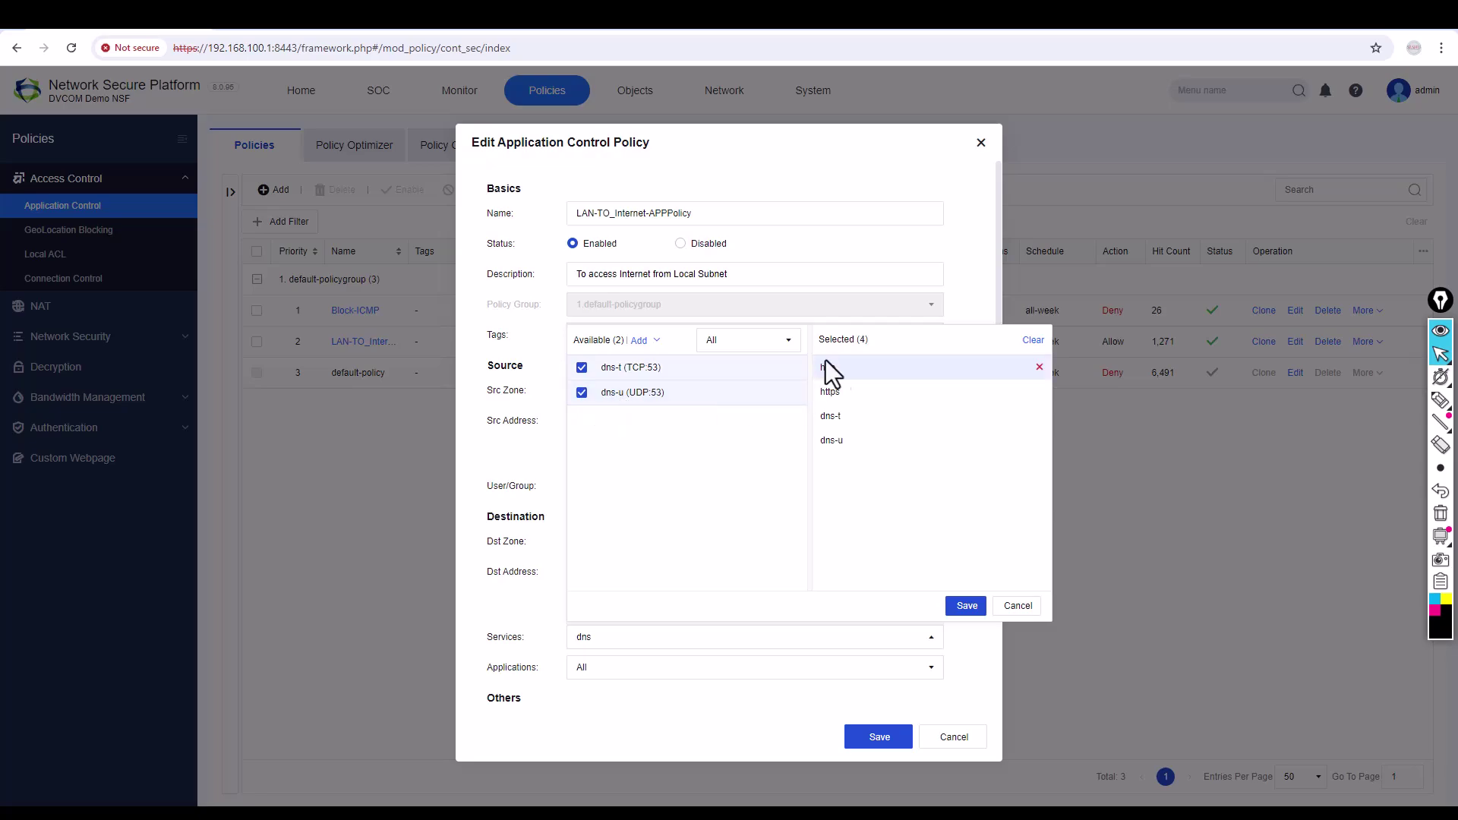
{"action": "left_click", "coordinate": [967, 606]}
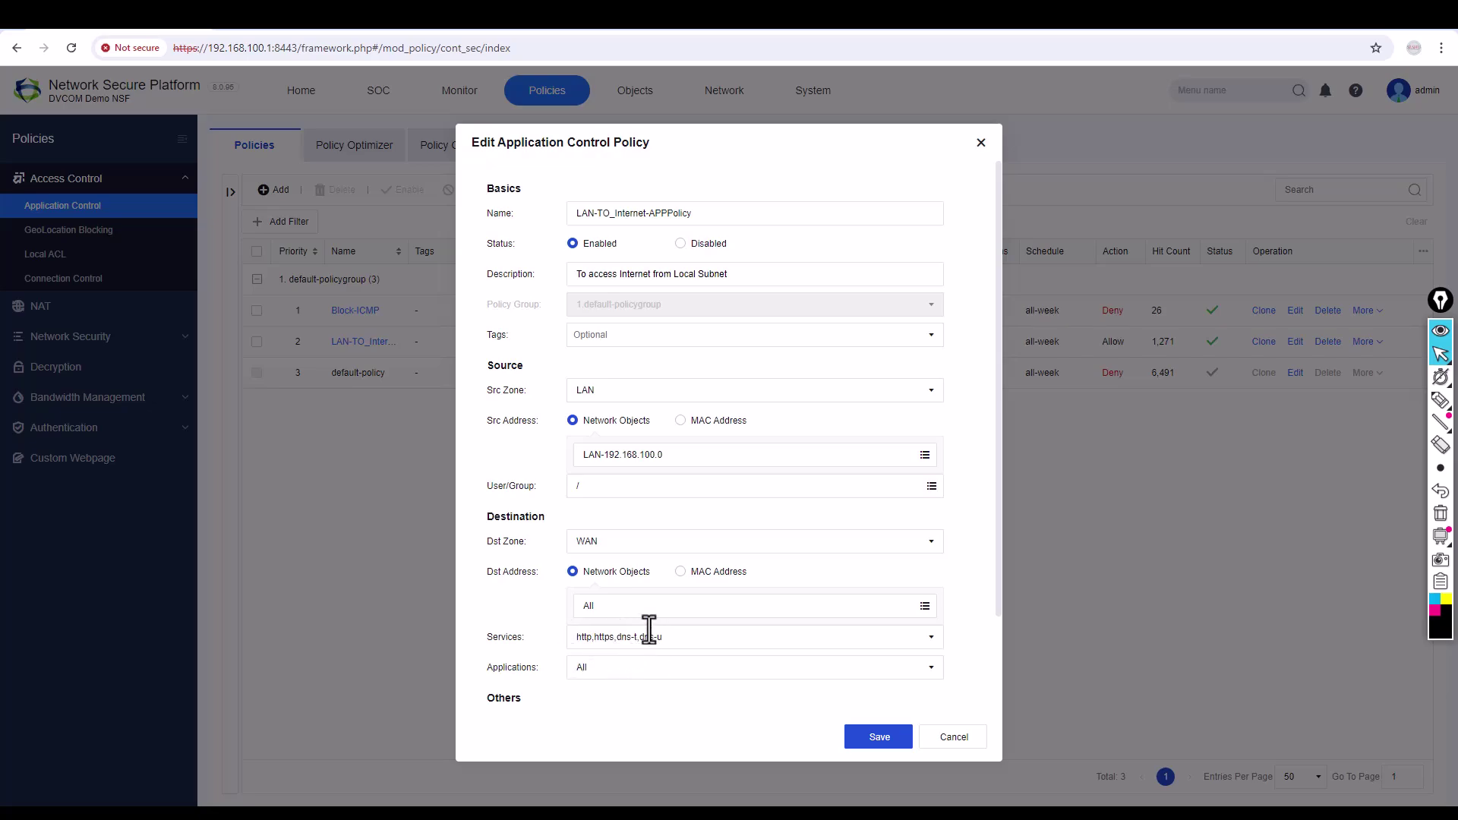
{"action": "left_click", "coordinate": [881, 736]}
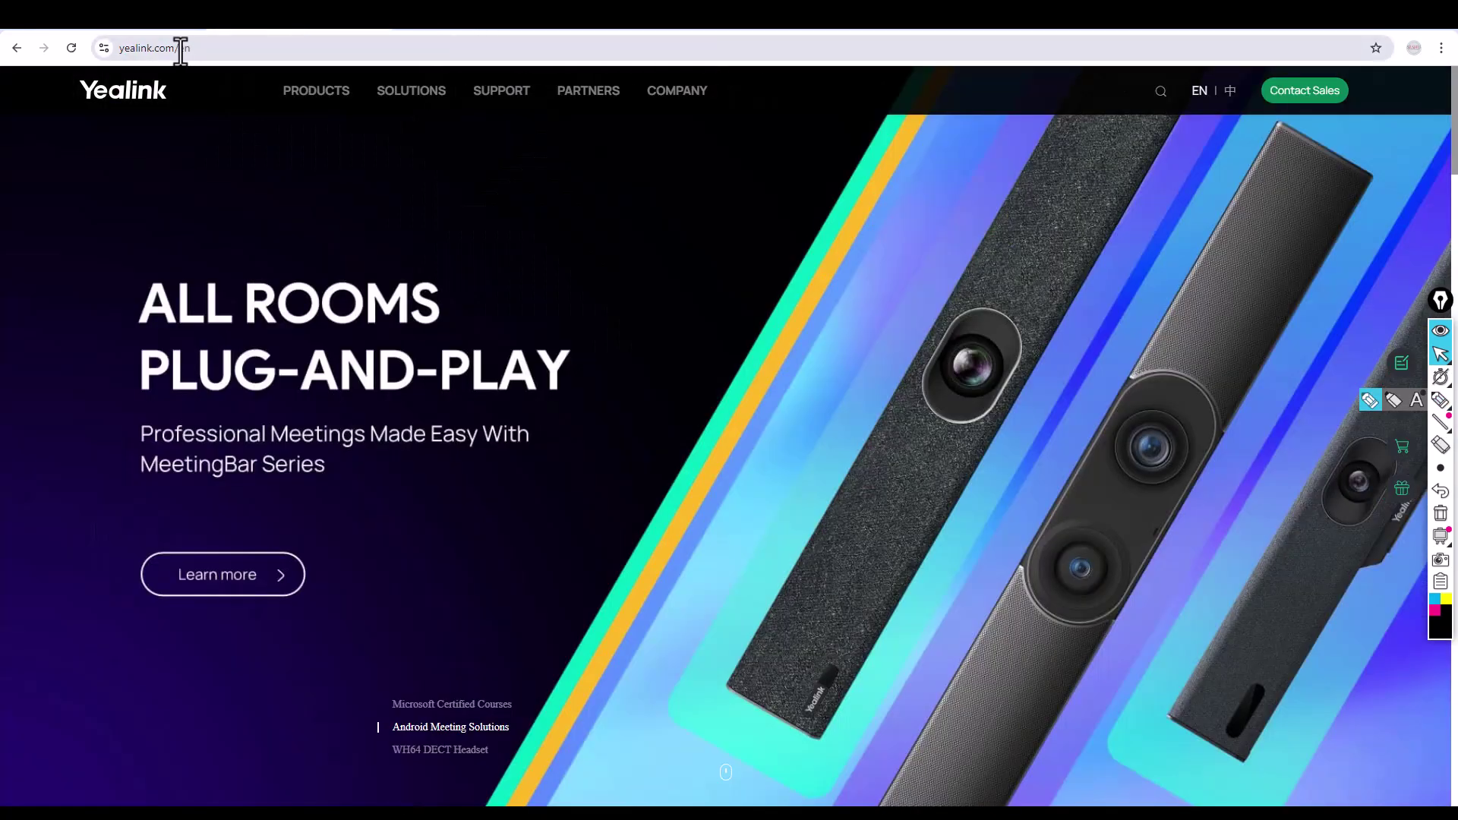
{"action": "left_click", "coordinate": [72, 47]}
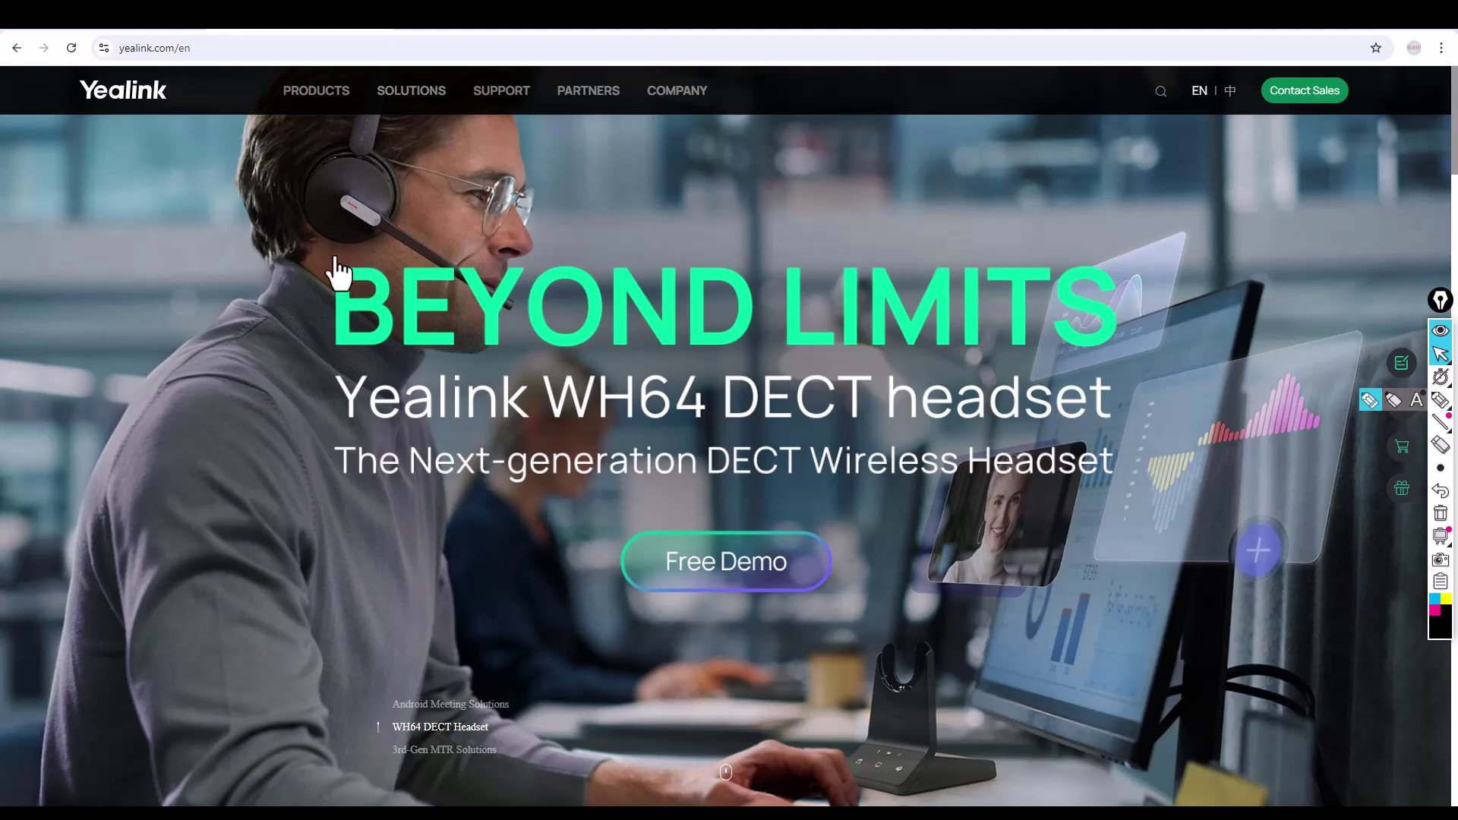
{"action": "left_click", "coordinate": [406, 23]}
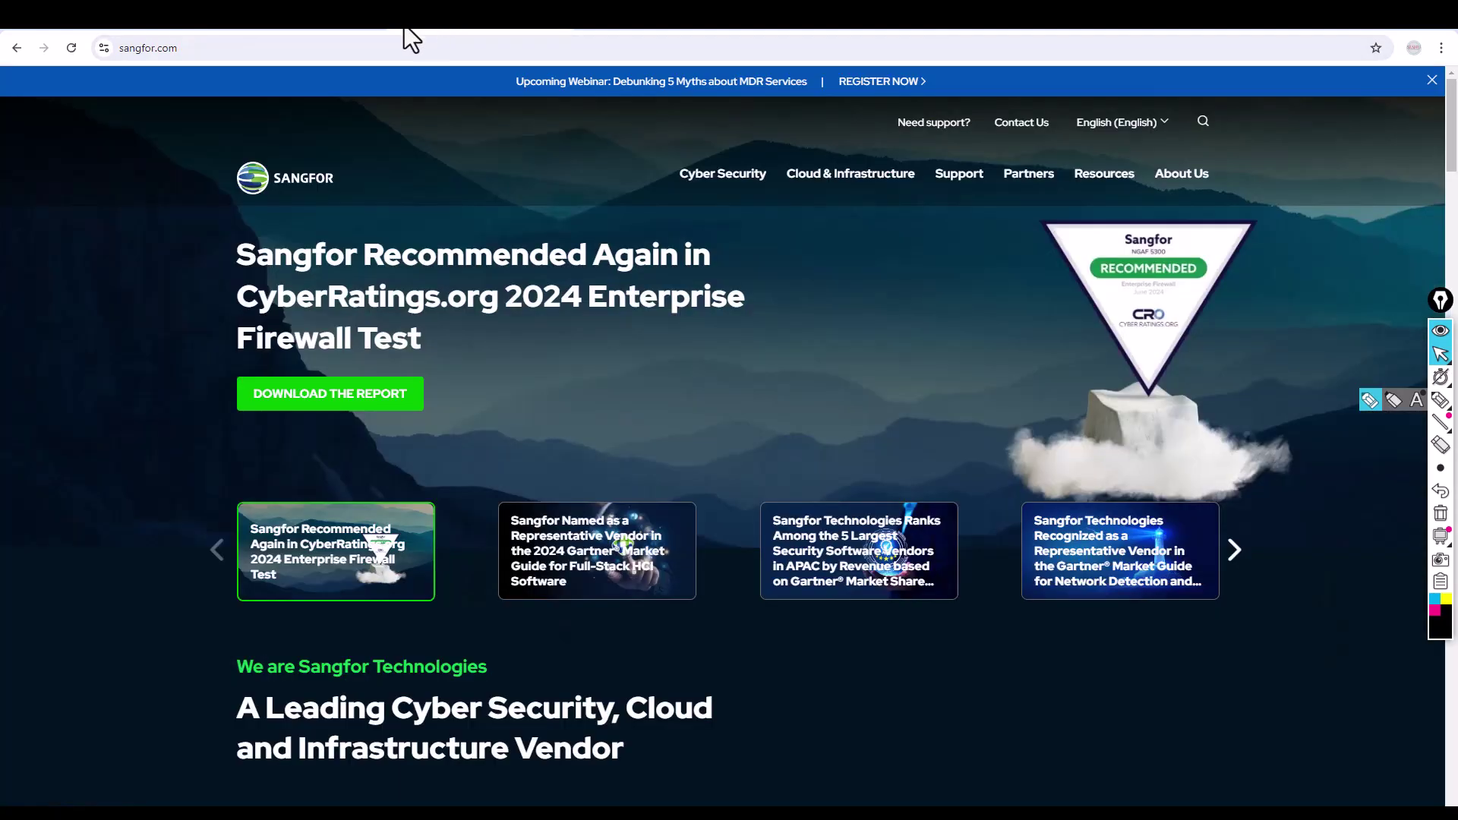
{"action": "left_click", "coordinate": [67, 48]}
{"action": "left_click", "coordinate": [584, 28]}
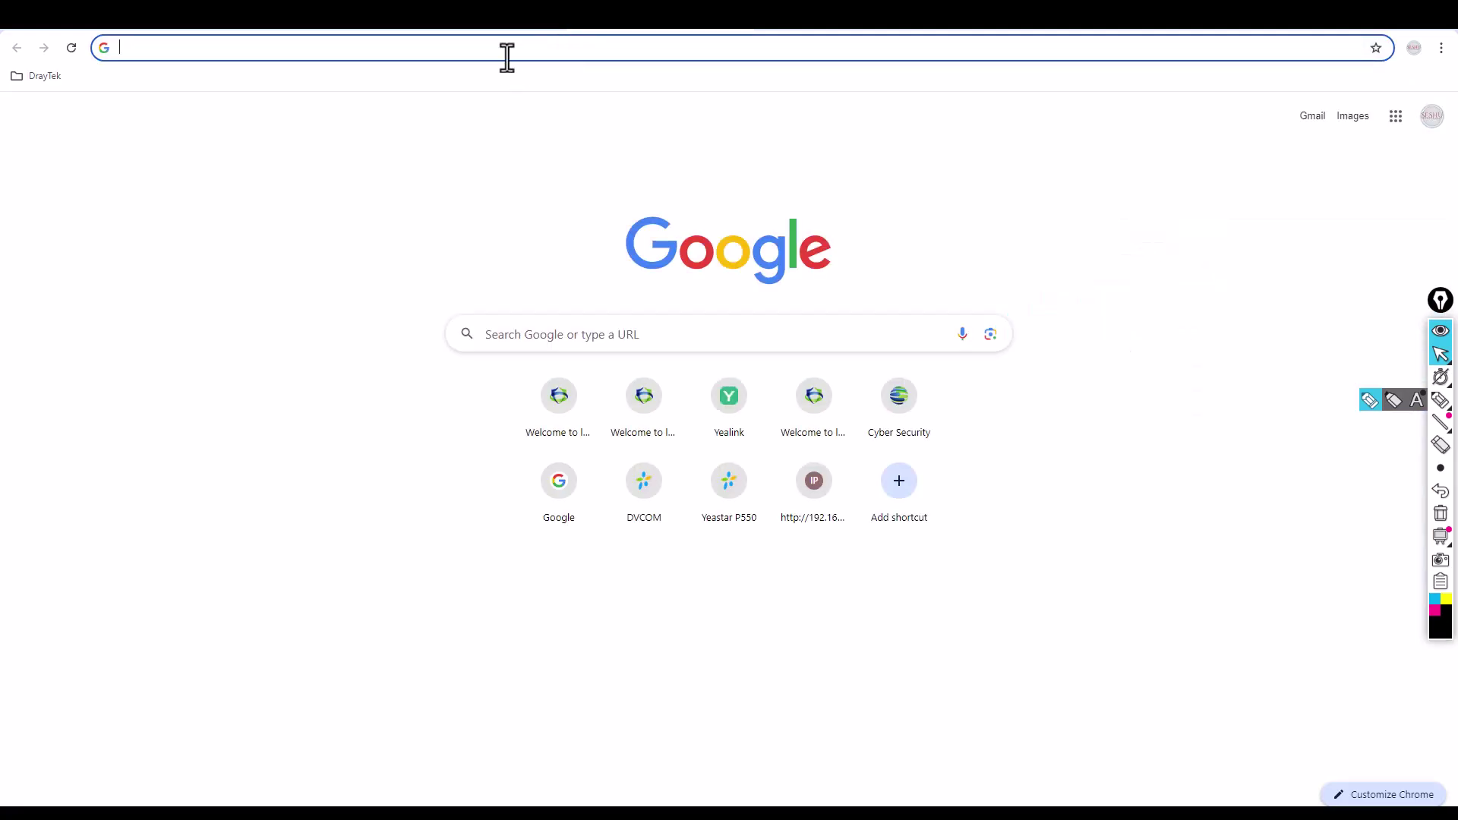
{"action": "type", "text": "www.ye"}
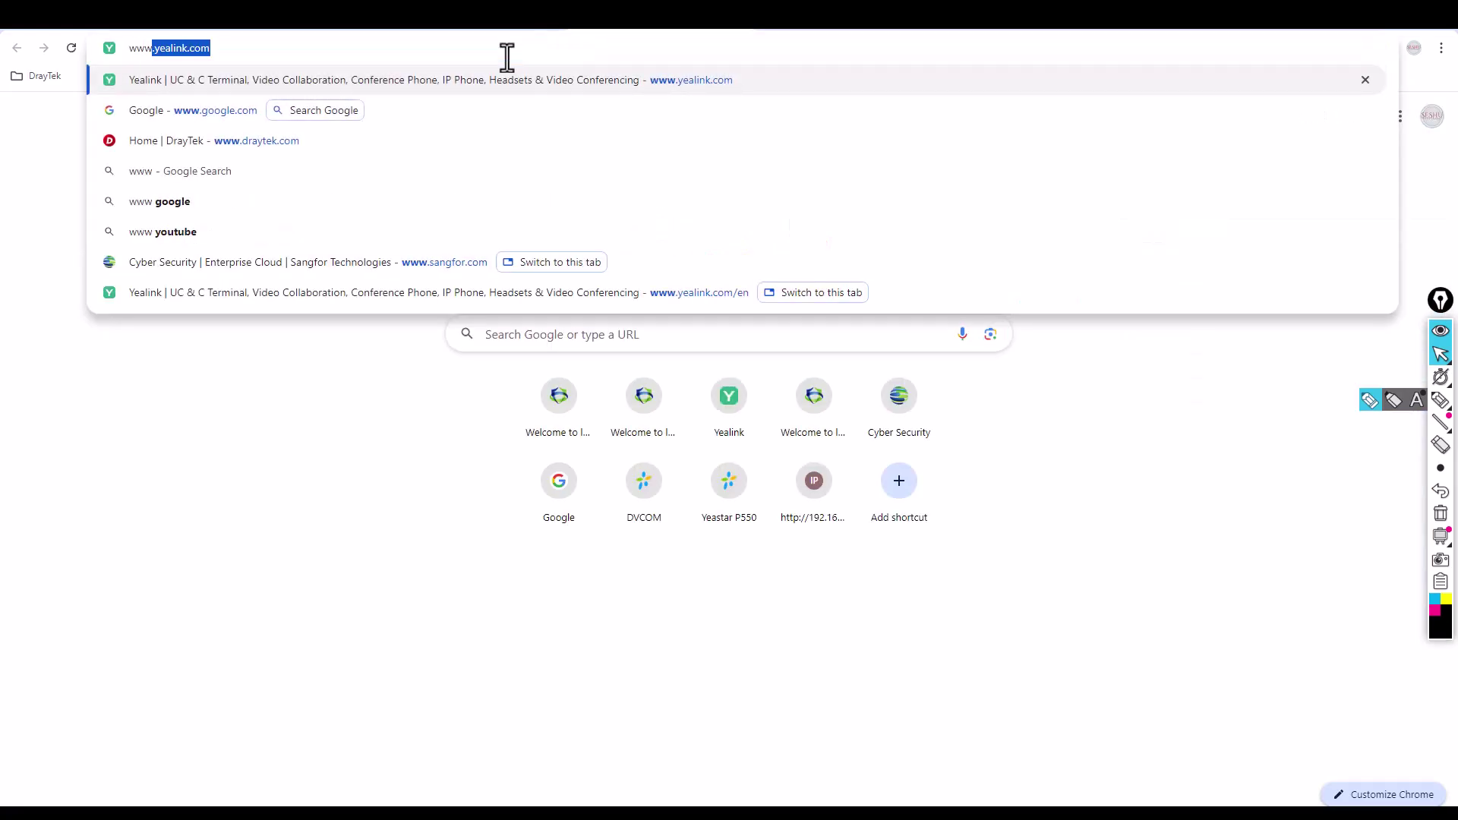
{"action": "type", "text": "astar"}
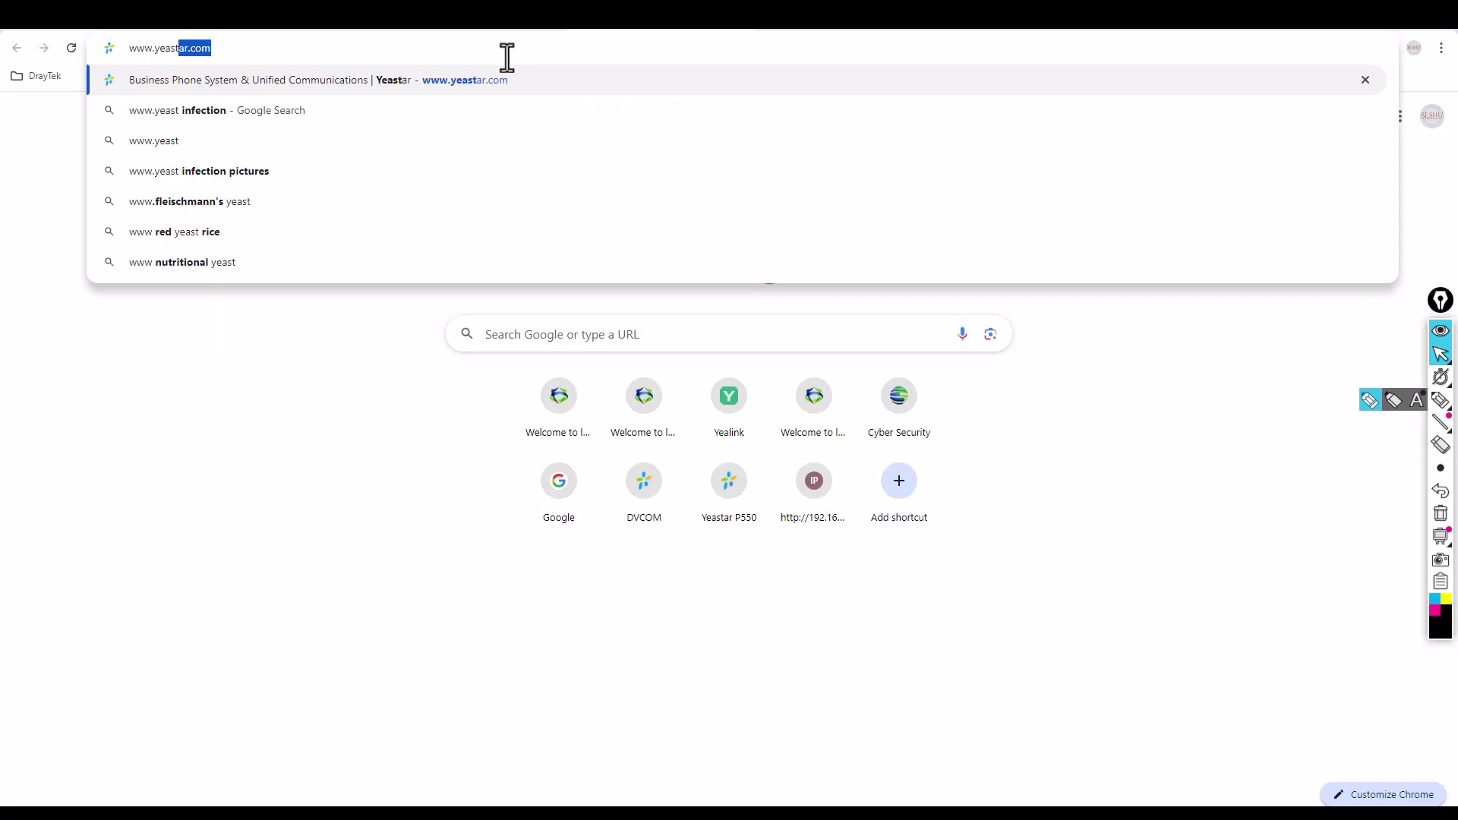
{"action": "key", "text": "Return"}
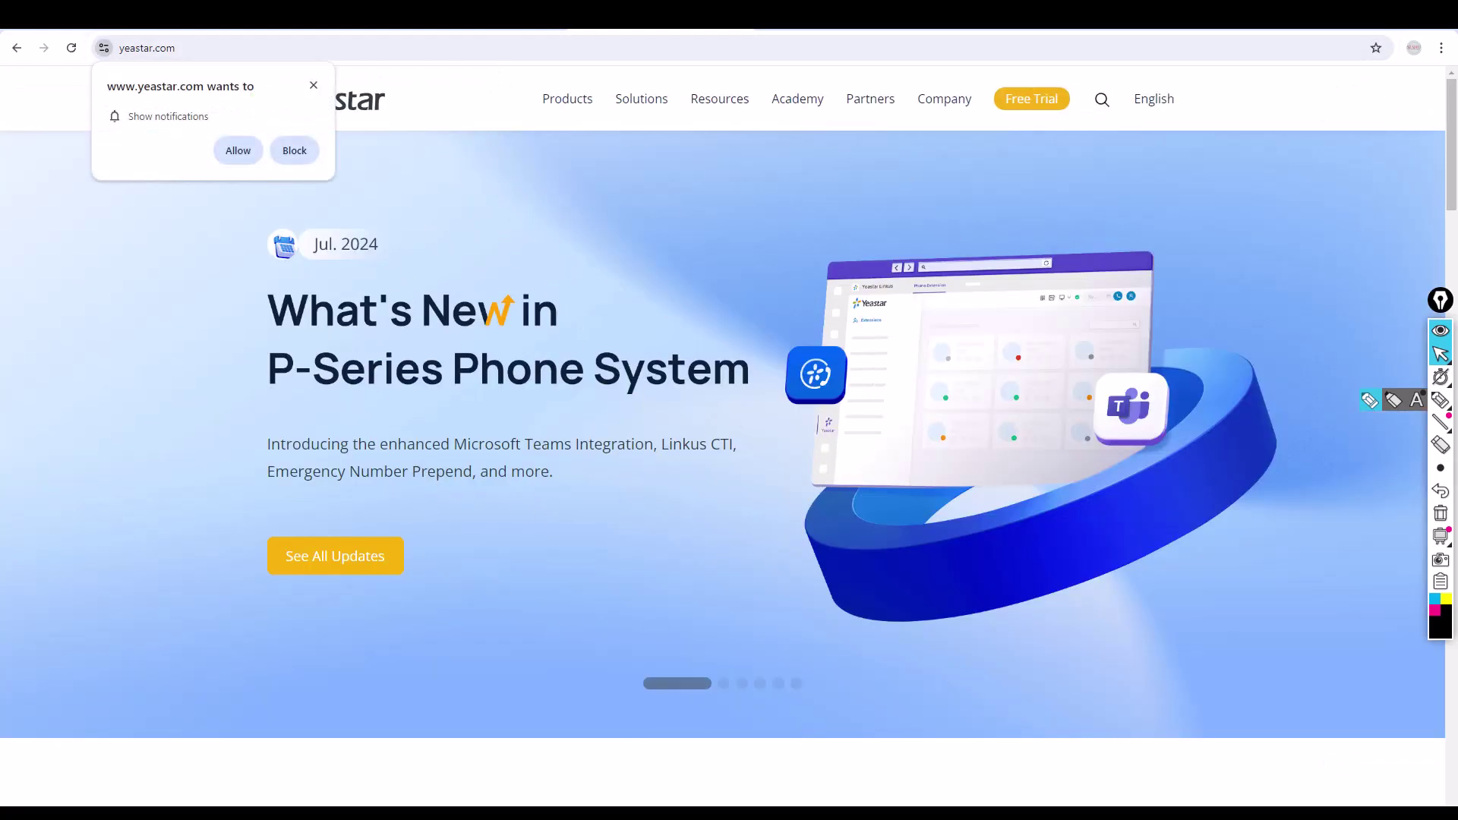
{"action": "left_click", "coordinate": [444, 29]}
{"action": "left_click", "coordinate": [316, 32]}
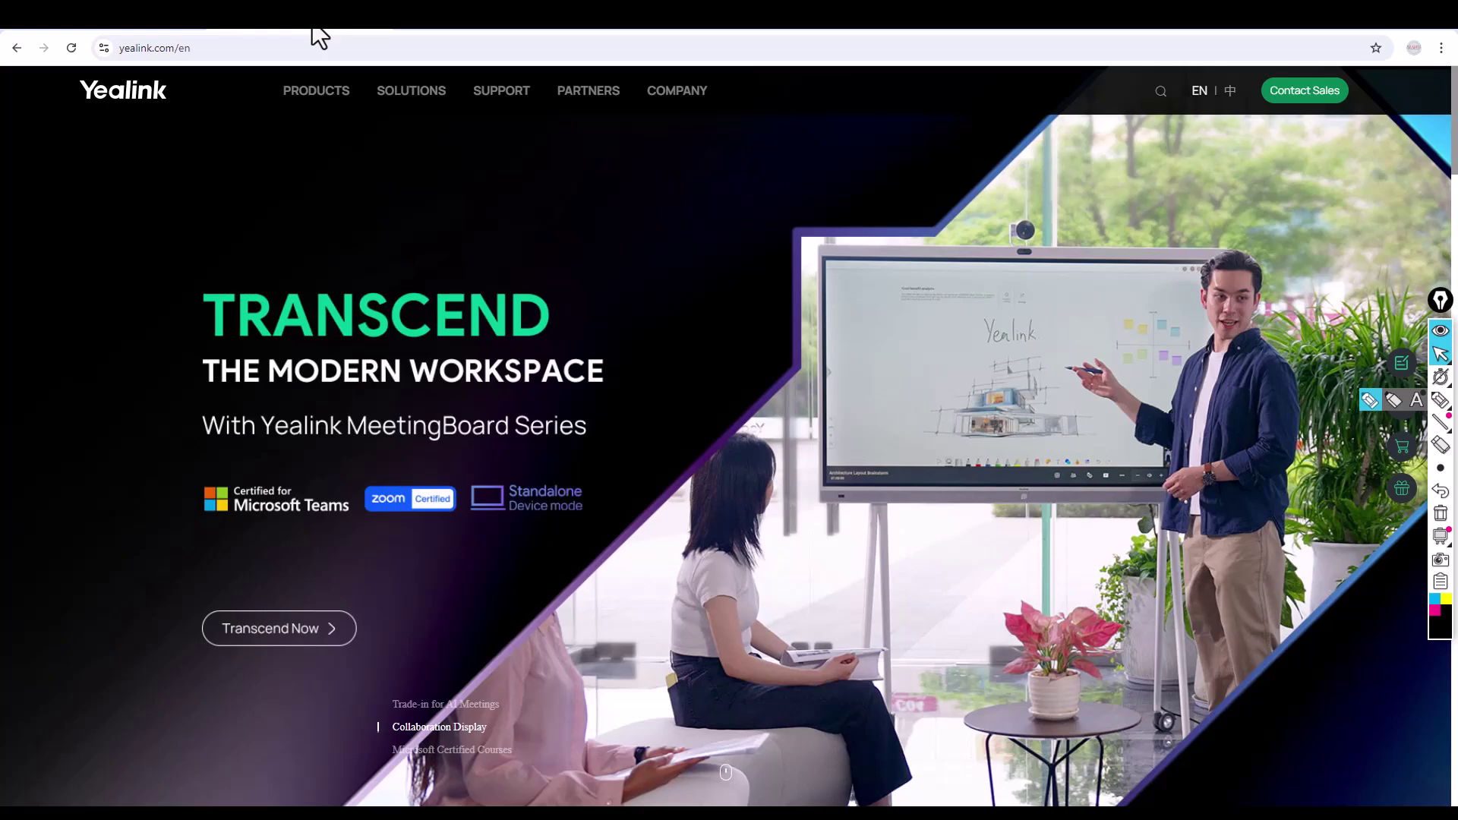
{"action": "left_click", "coordinate": [155, 31]}
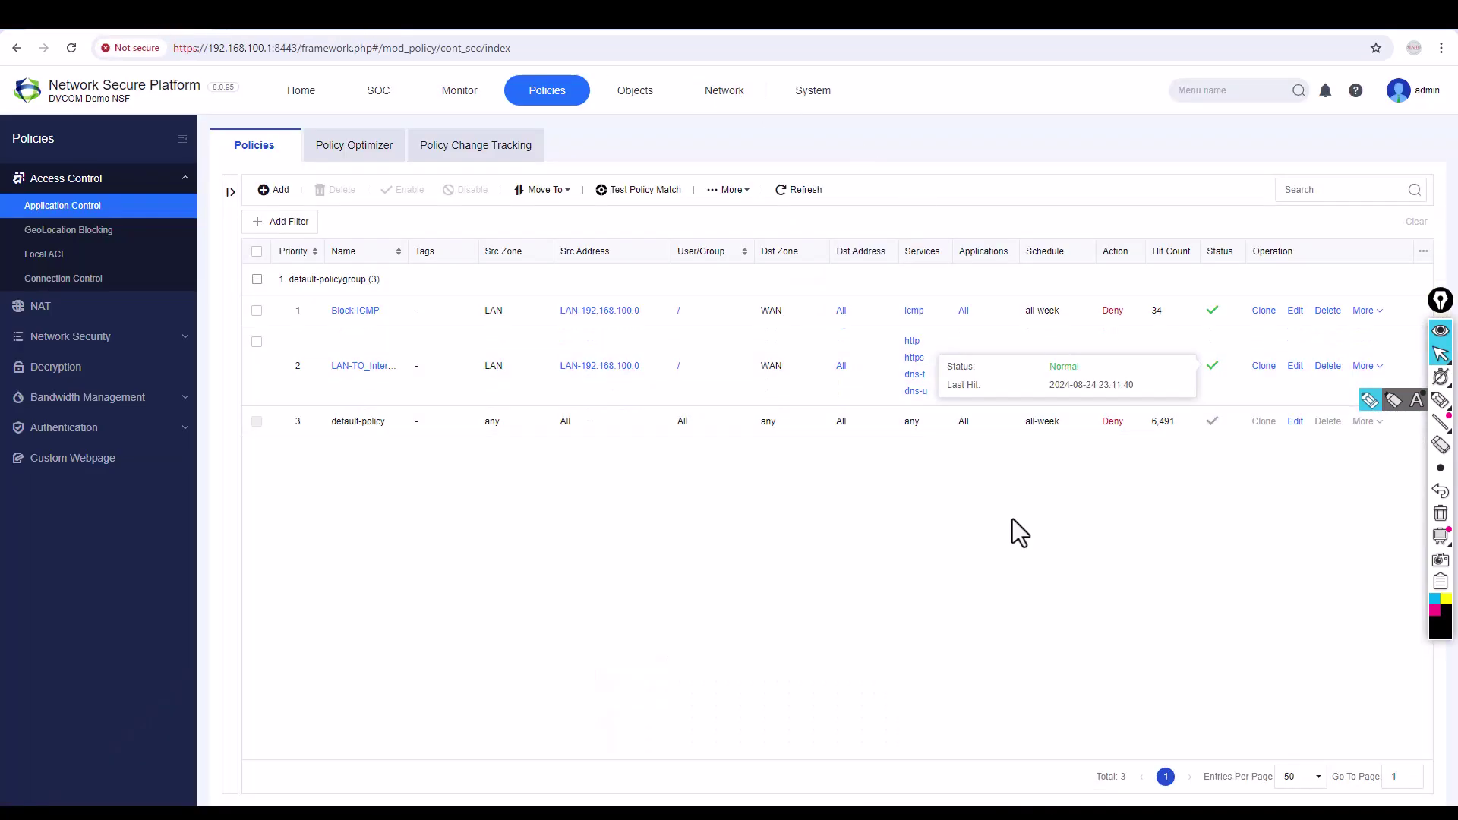
Refresh the policy hit counts and briefly mark the LAN-TO_Internet row with annotations.
{"action": "left_click", "coordinate": [794, 199]}
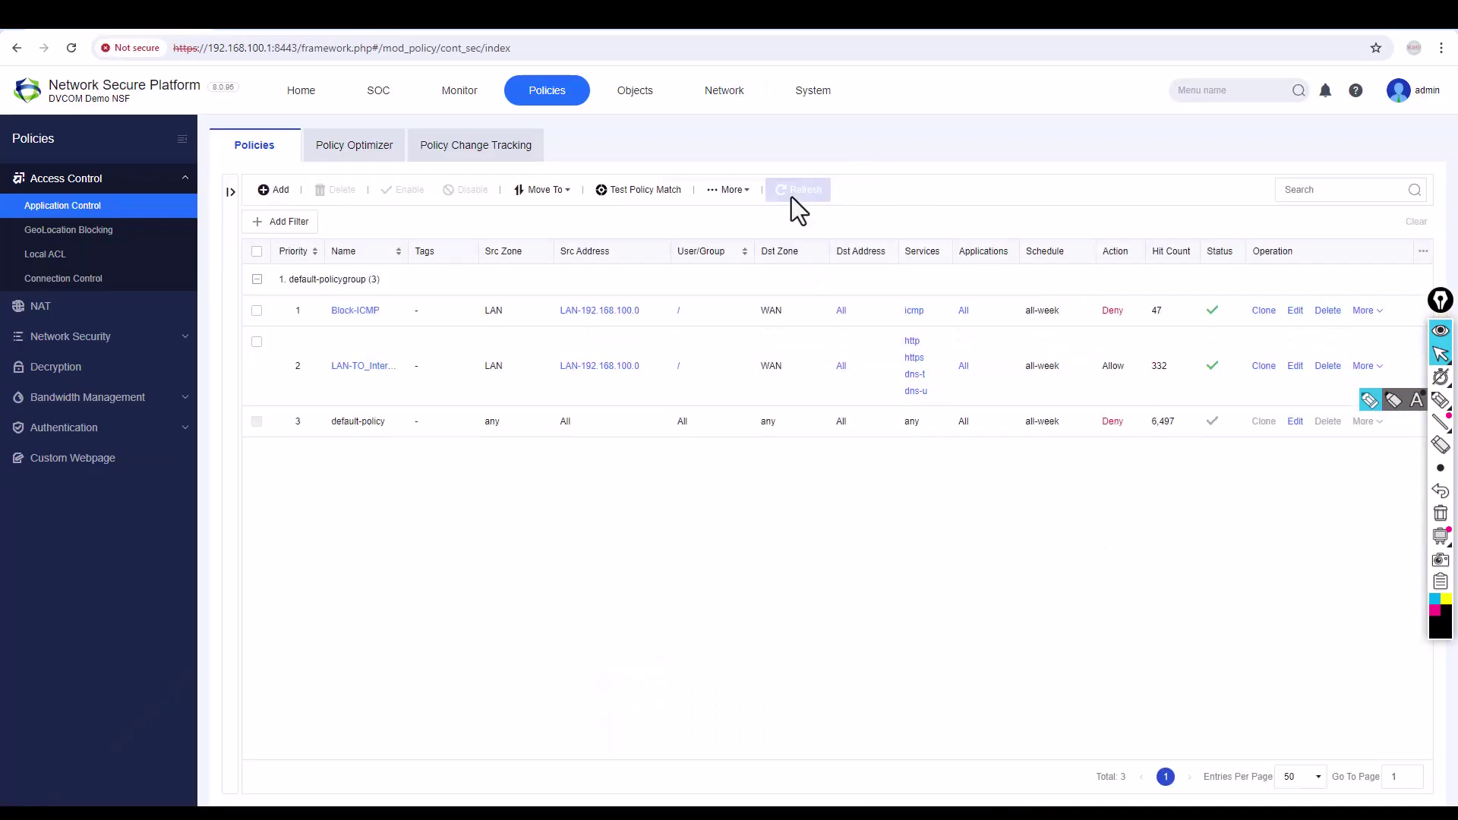
{"action": "left_click", "coordinate": [1441, 400]}
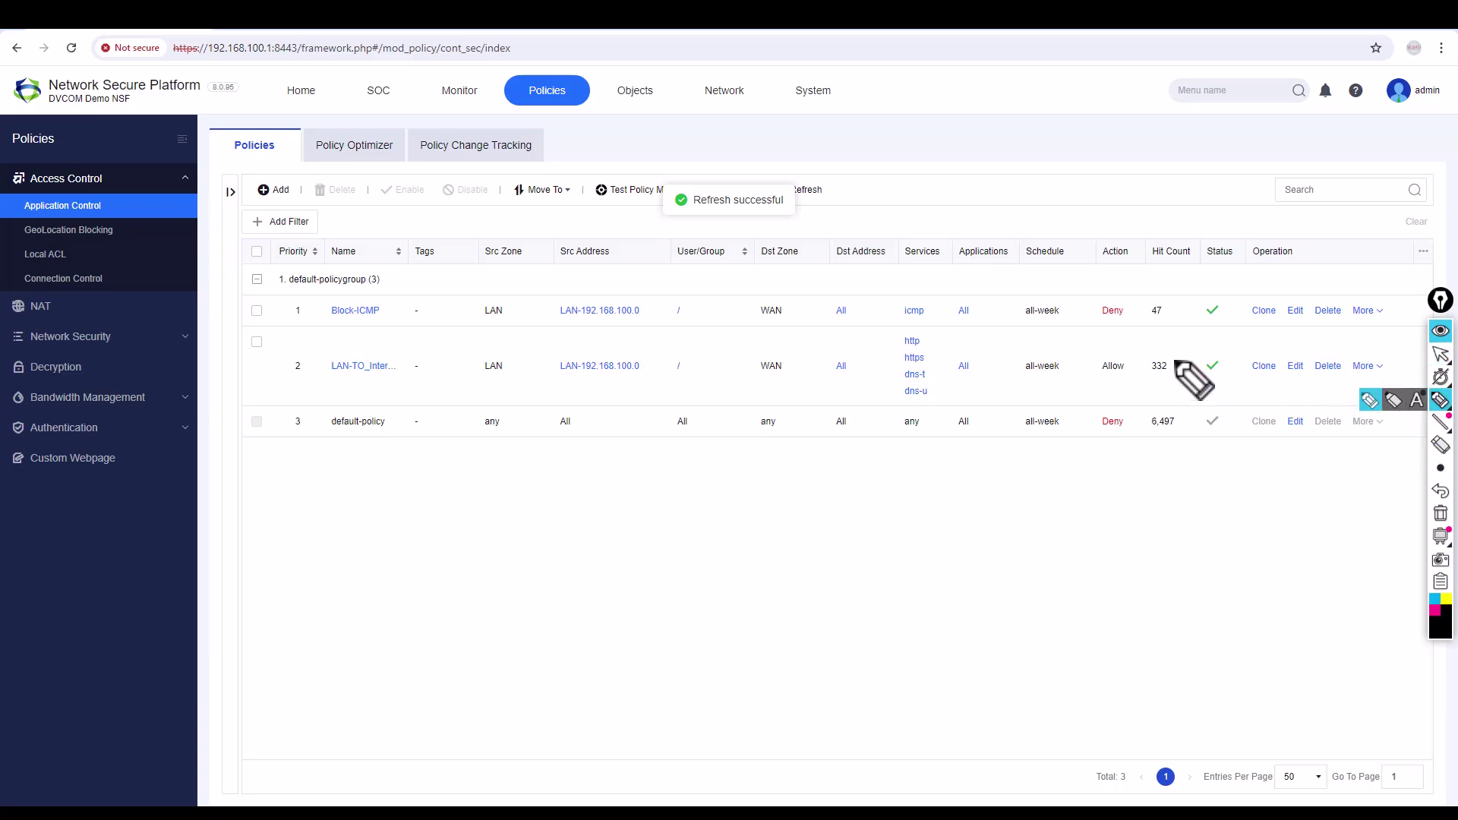
{"action": "mouse_move", "coordinate": [1176, 363]}
{"action": "left_mouse_down"}
{"action": "mouse_move", "coordinate": [1146, 361]}
{"action": "mouse_move", "coordinate": [1151, 378]}
{"action": "mouse_move", "coordinate": [1175, 358]}
{"action": "left_mouse_up"}
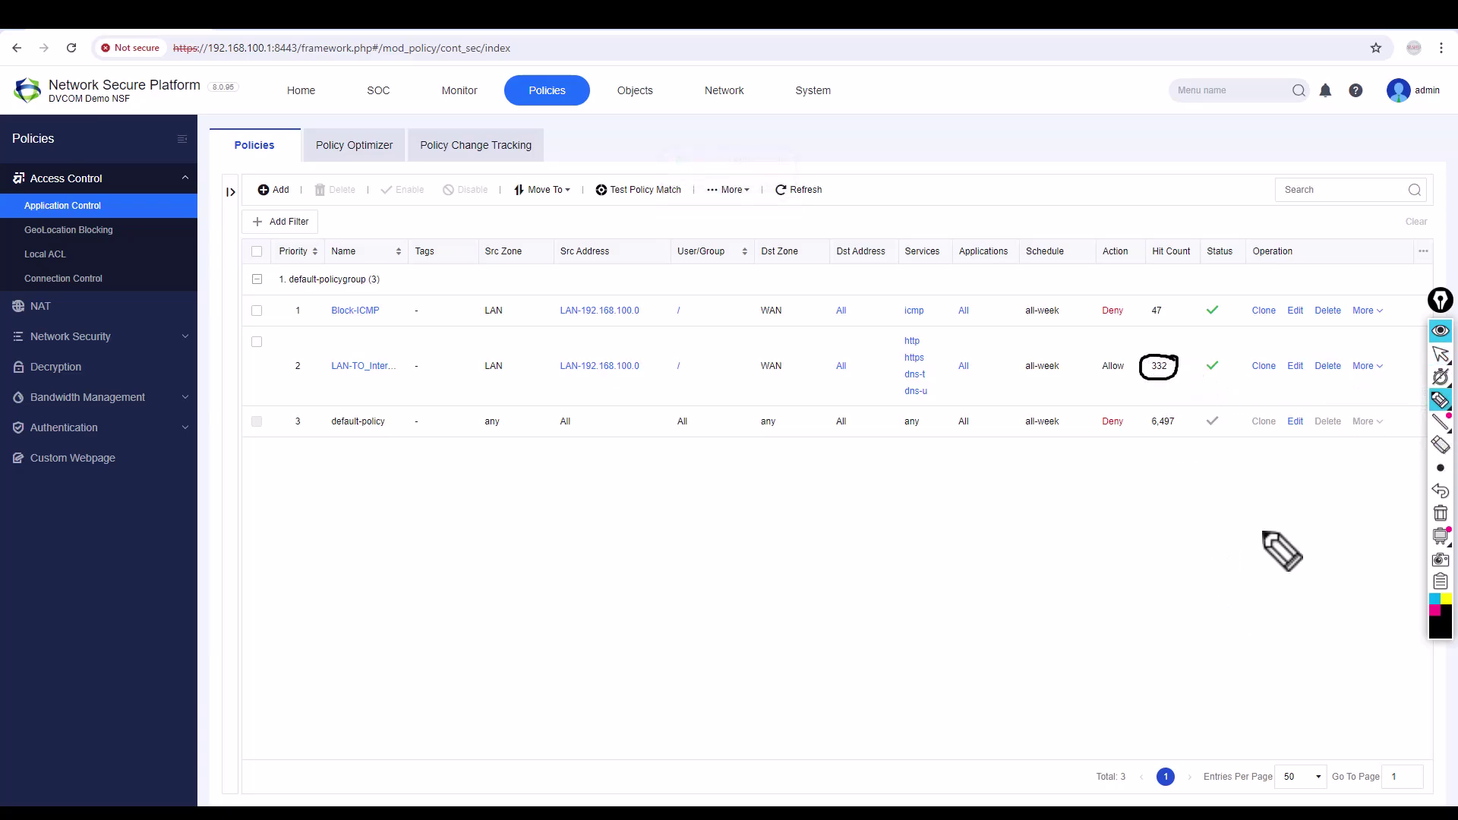
{"action": "left_click", "coordinate": [1441, 514]}
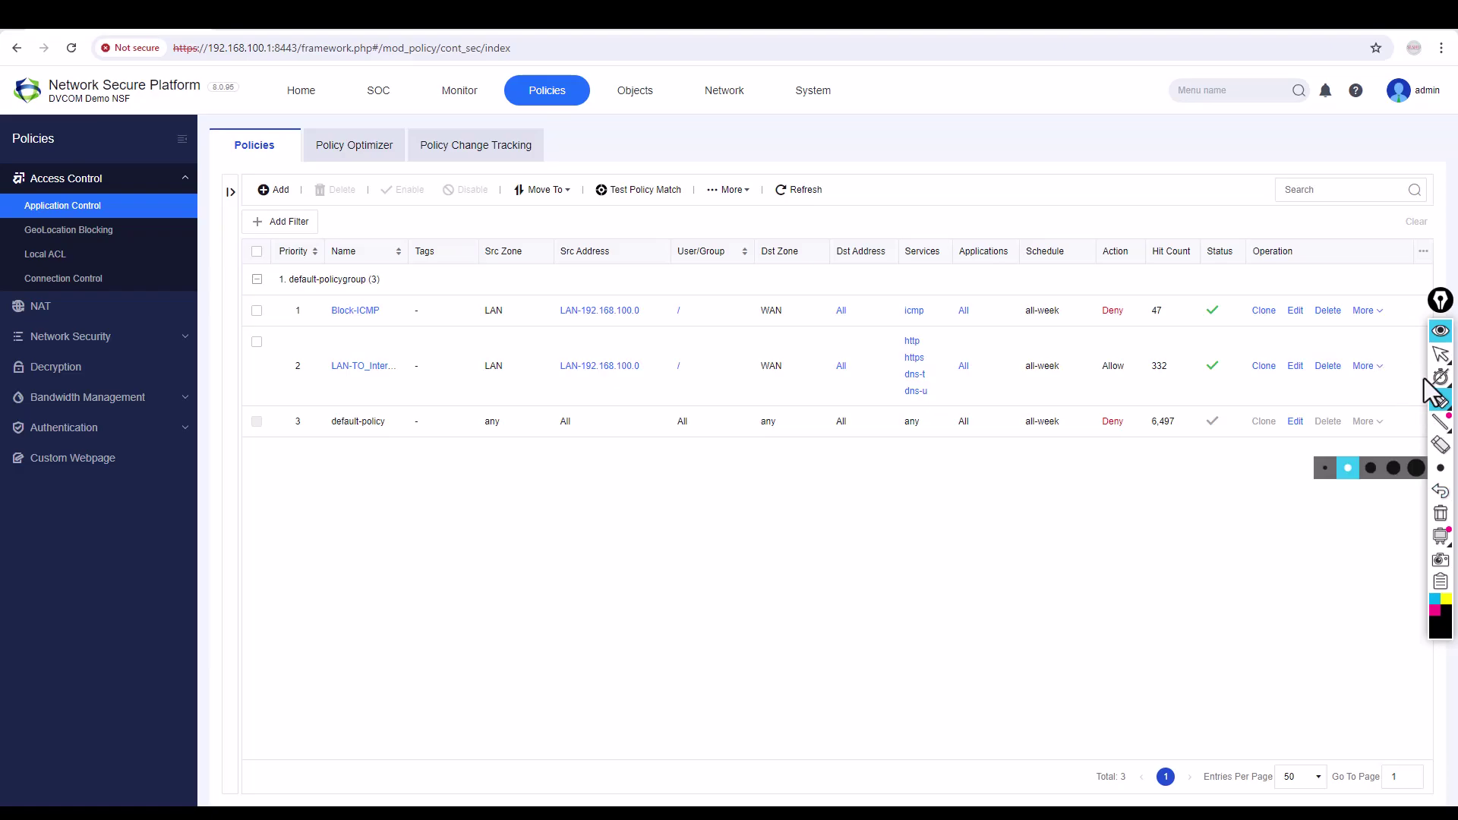
{"action": "left_click", "coordinate": [1441, 354]}
View LAN-TO_Internet's matched sessions and widen the Matched Policy column to read the names.
{"action": "left_click", "coordinate": [1374, 367]}
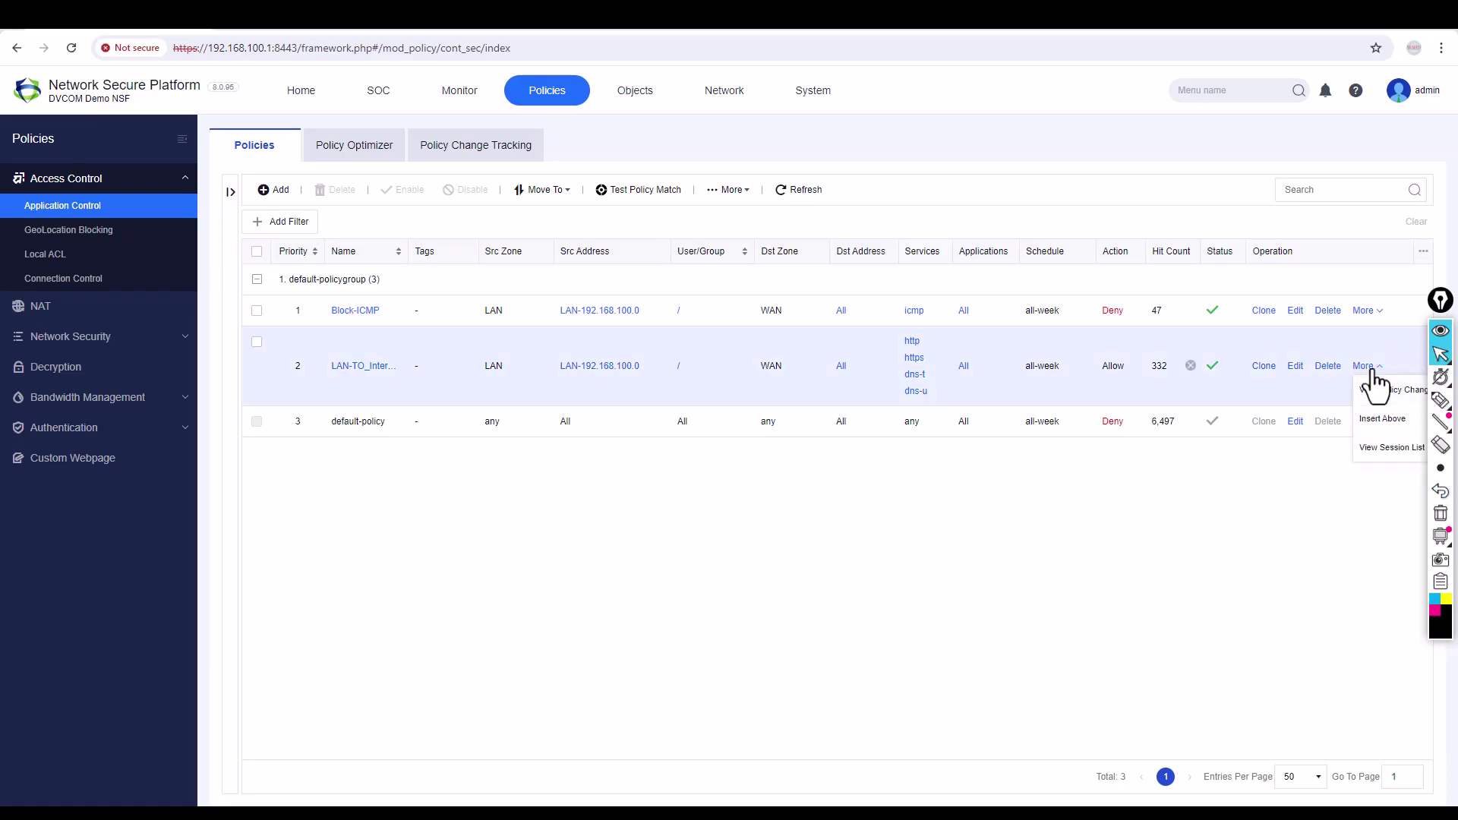
{"action": "left_click", "coordinate": [1390, 447]}
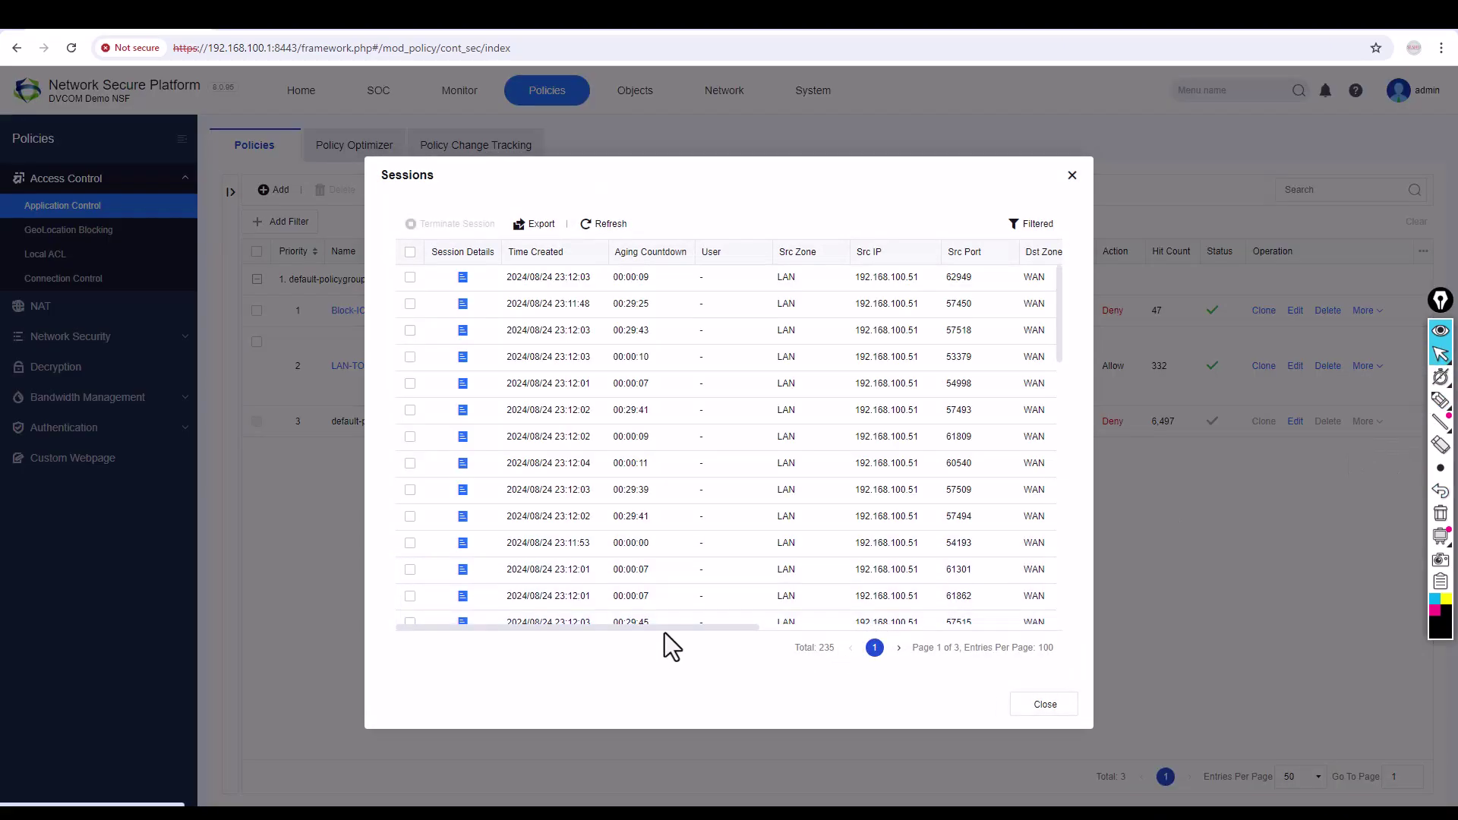
{"action": "left_click_drag", "start_coordinate": [688, 627], "coordinate": [1015, 624]}
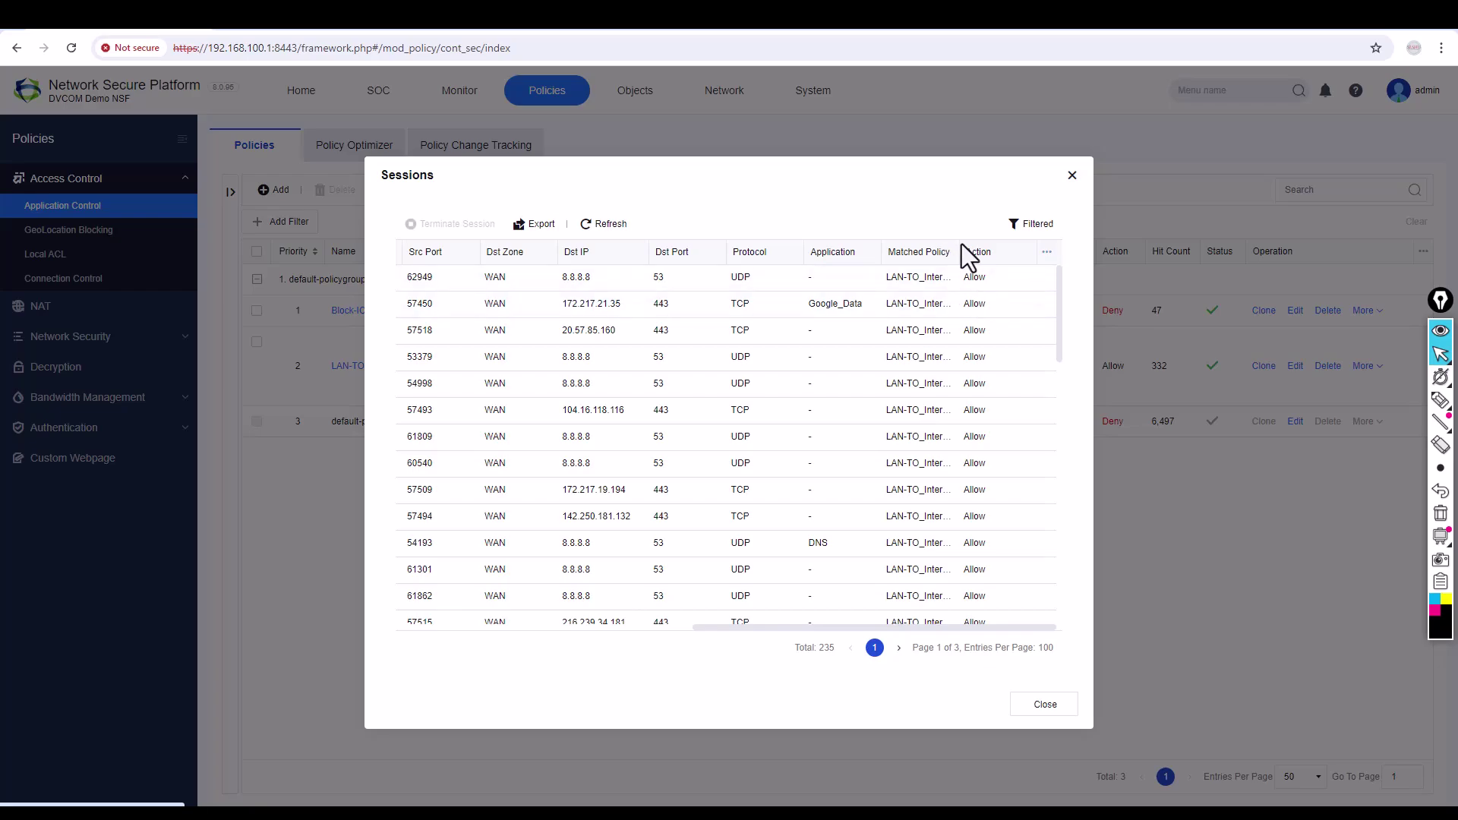
{"action": "left_click_drag", "start_coordinate": [961, 243], "coordinate": [982, 244]}
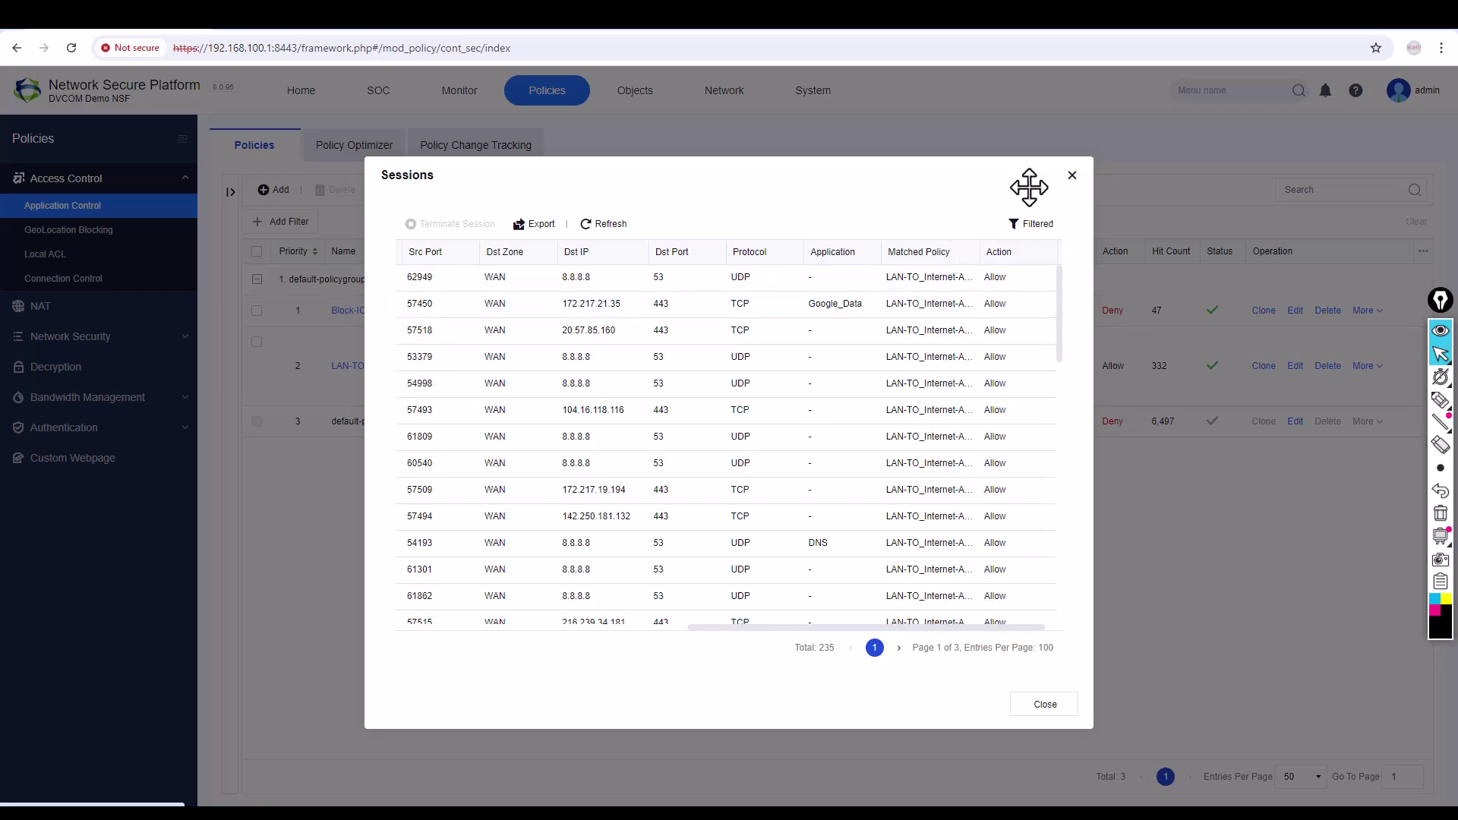
{"action": "left_click_drag", "start_coordinate": [1060, 328], "coordinate": [1074, 545]}
Inspect the full Session List for denied ICMP to 4.2.2.2 and allowed web traffic, then return to Policies.
{"action": "left_click", "coordinate": [1072, 175]}
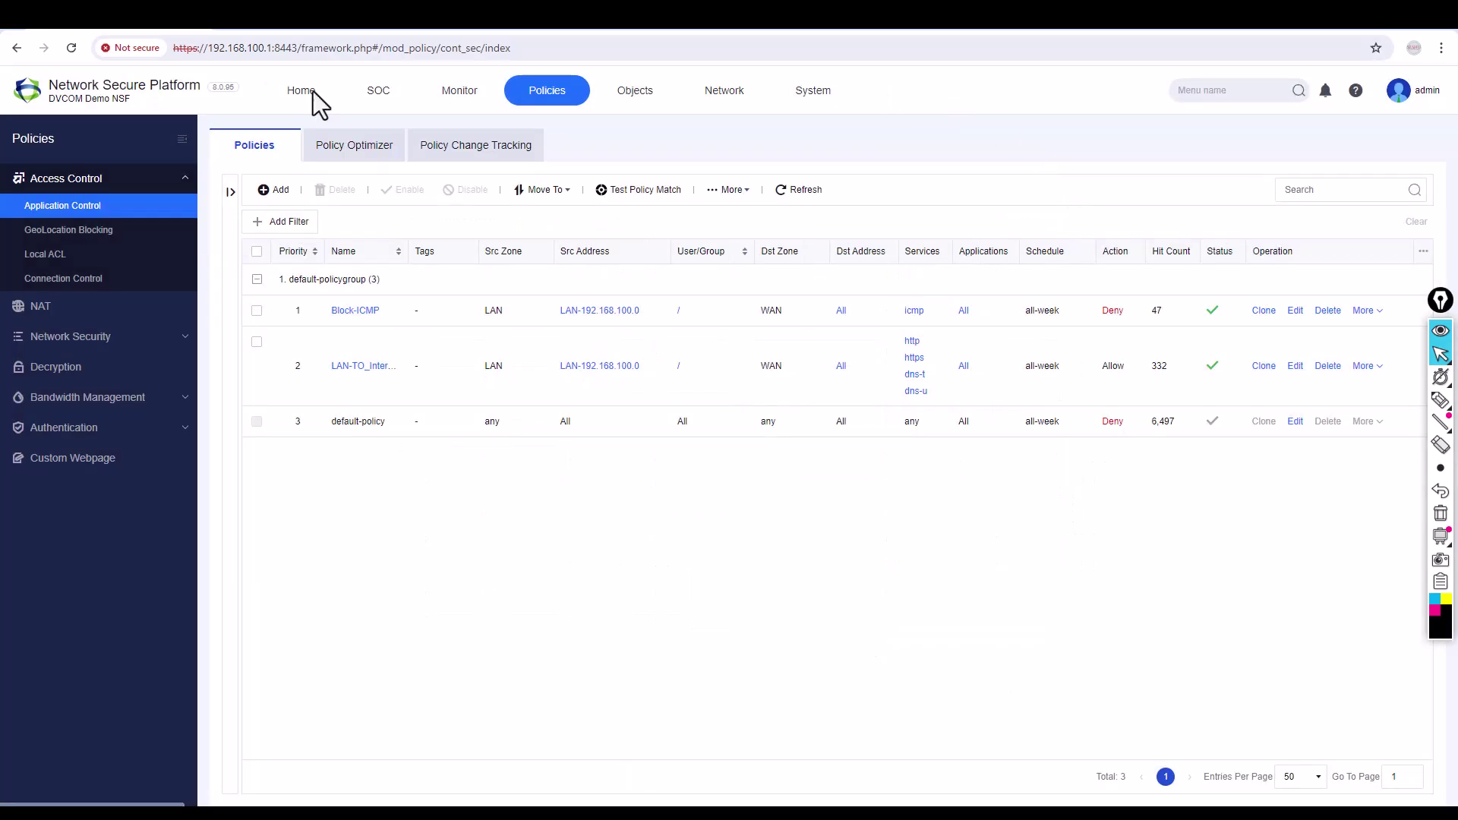
{"action": "left_click", "coordinate": [444, 98]}
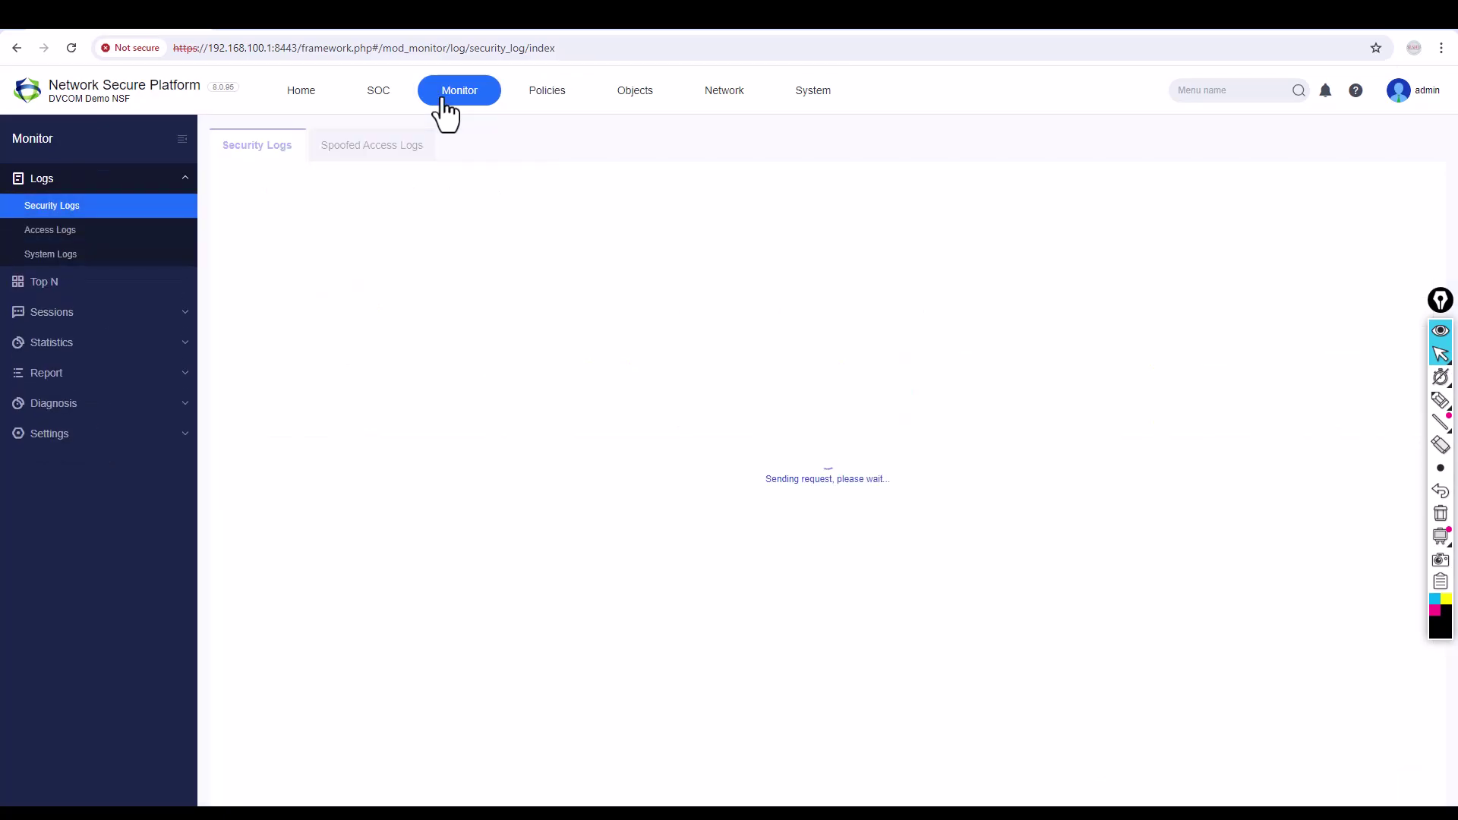
{"action": "left_click", "coordinate": [72, 312]}
{"action": "left_click", "coordinate": [67, 268]}
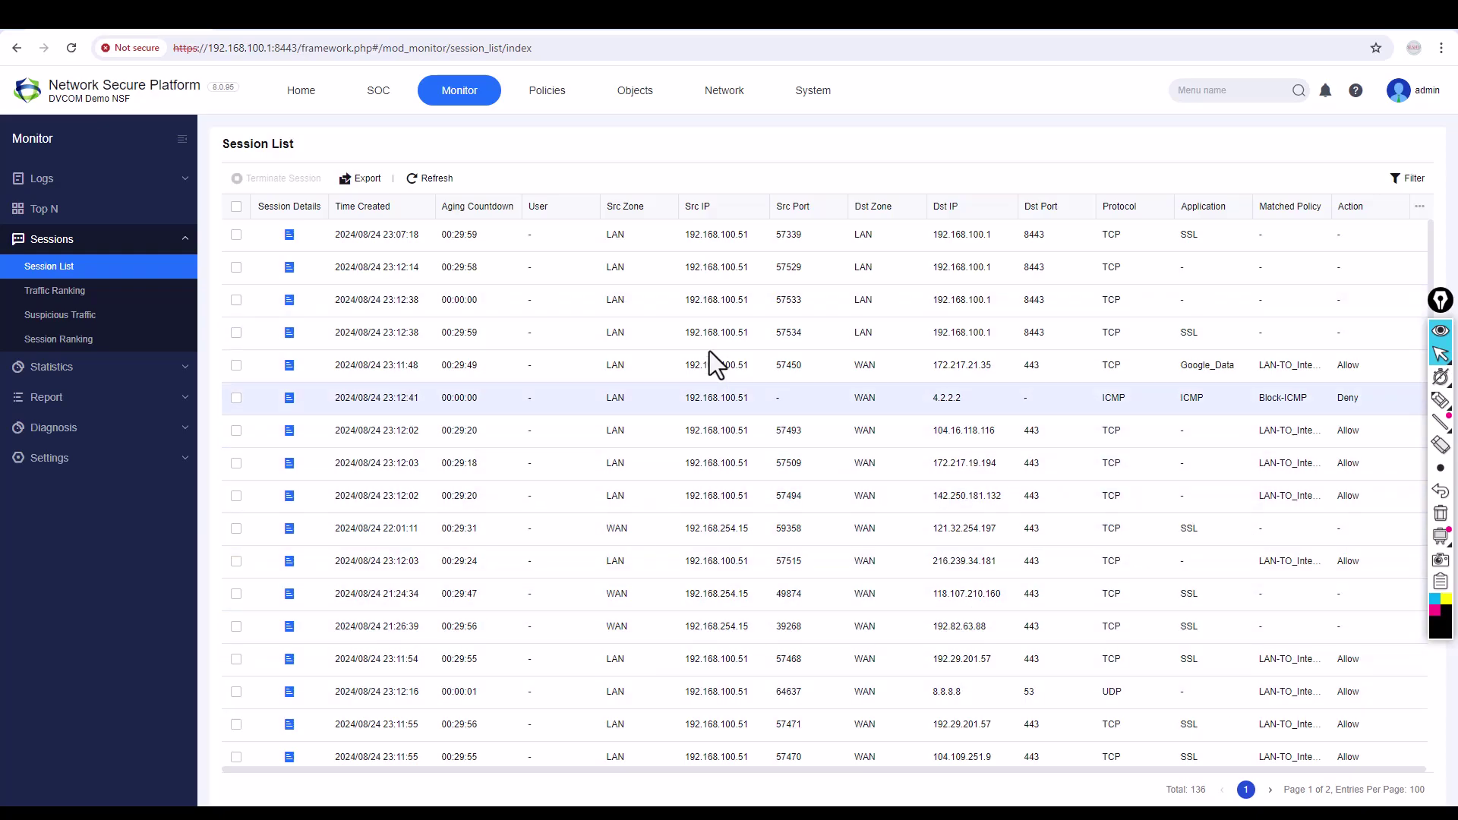
{"action": "left_click", "coordinate": [559, 106]}
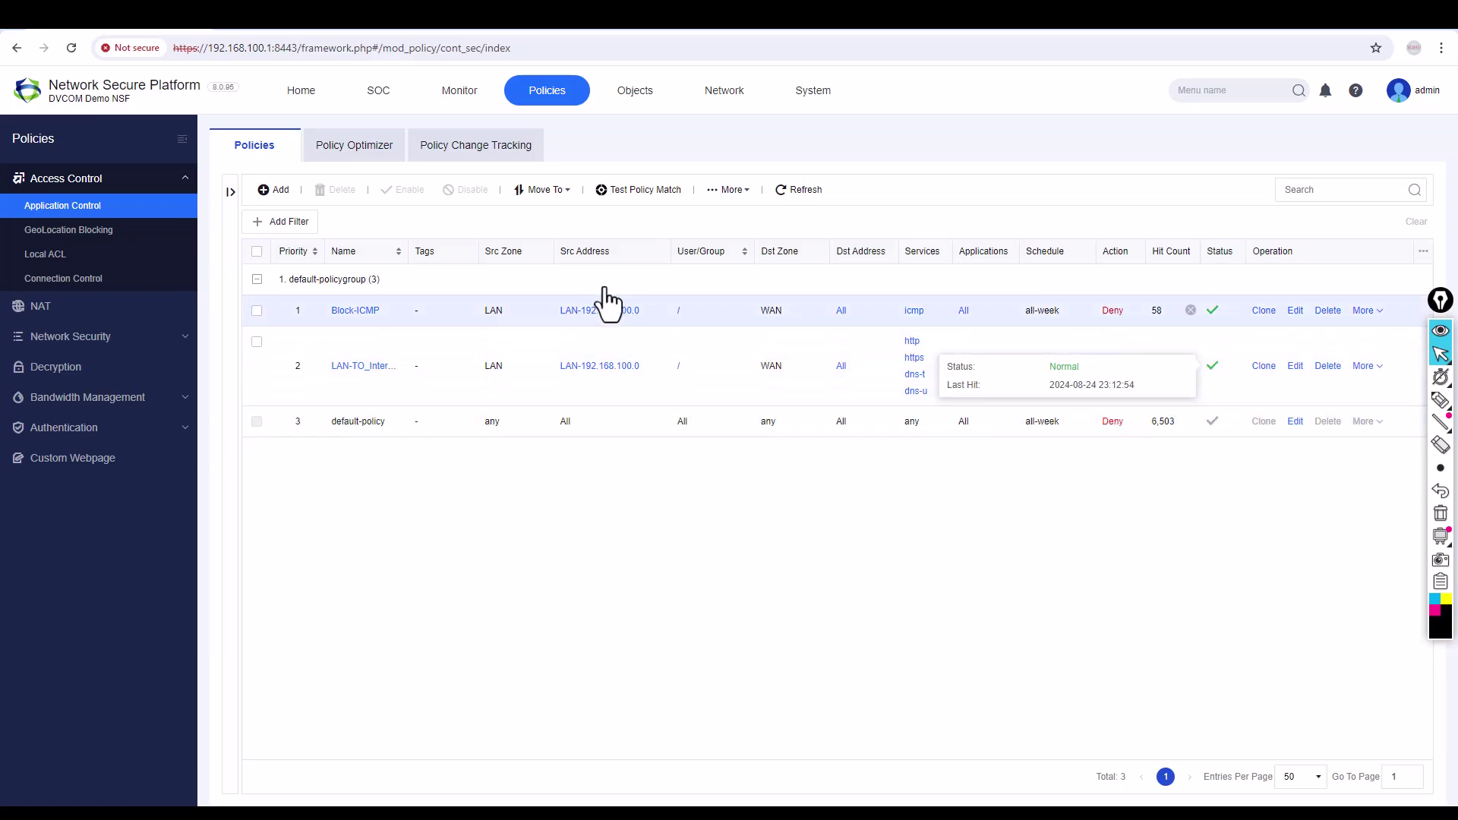
Select the LAN-to-Internet policy, dismiss its Move To options unchanged, then log out of admin.
{"action": "left_click", "coordinate": [378, 366]}
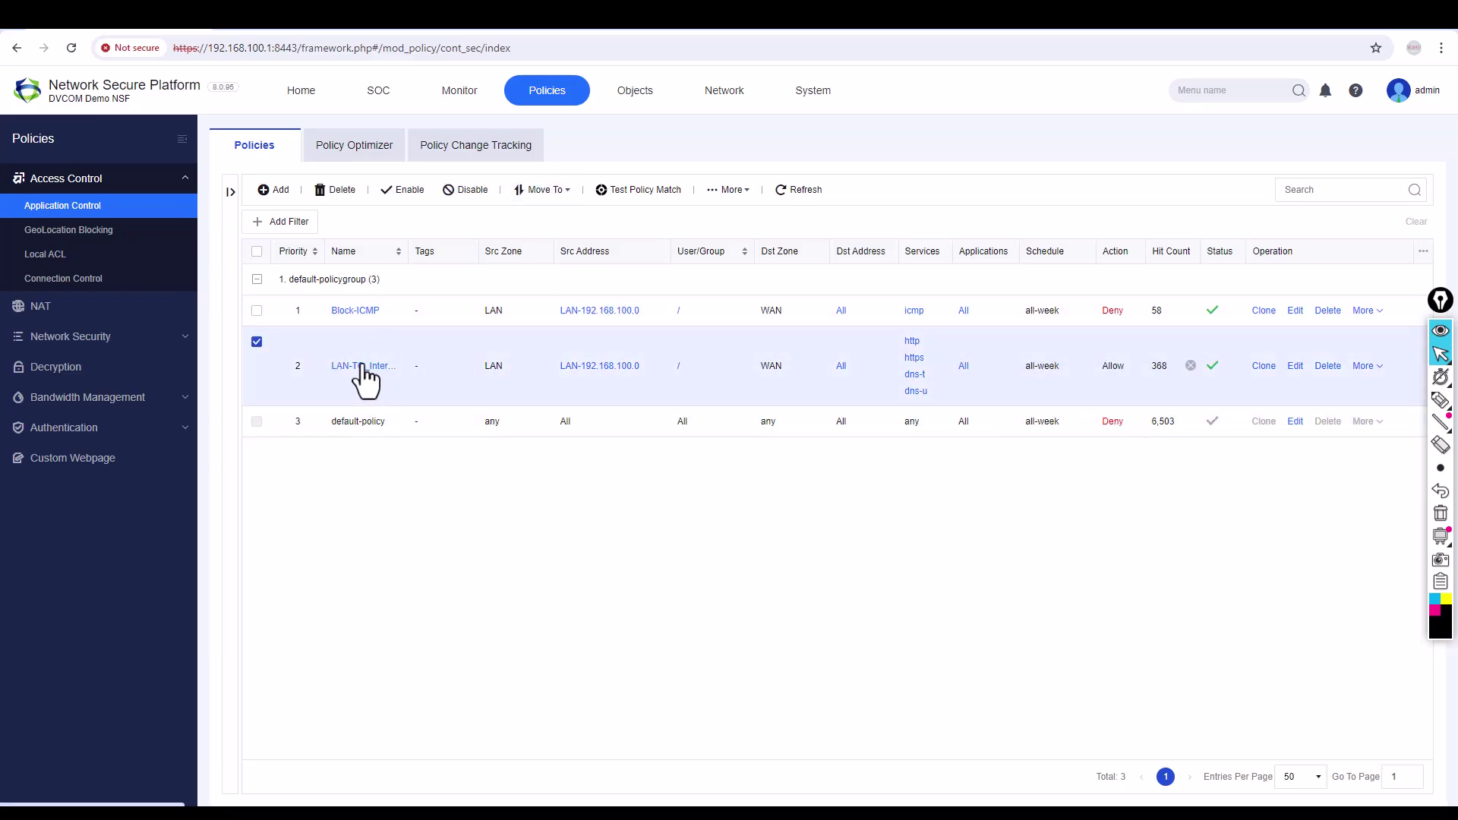
{"action": "left_click", "coordinate": [535, 199]}
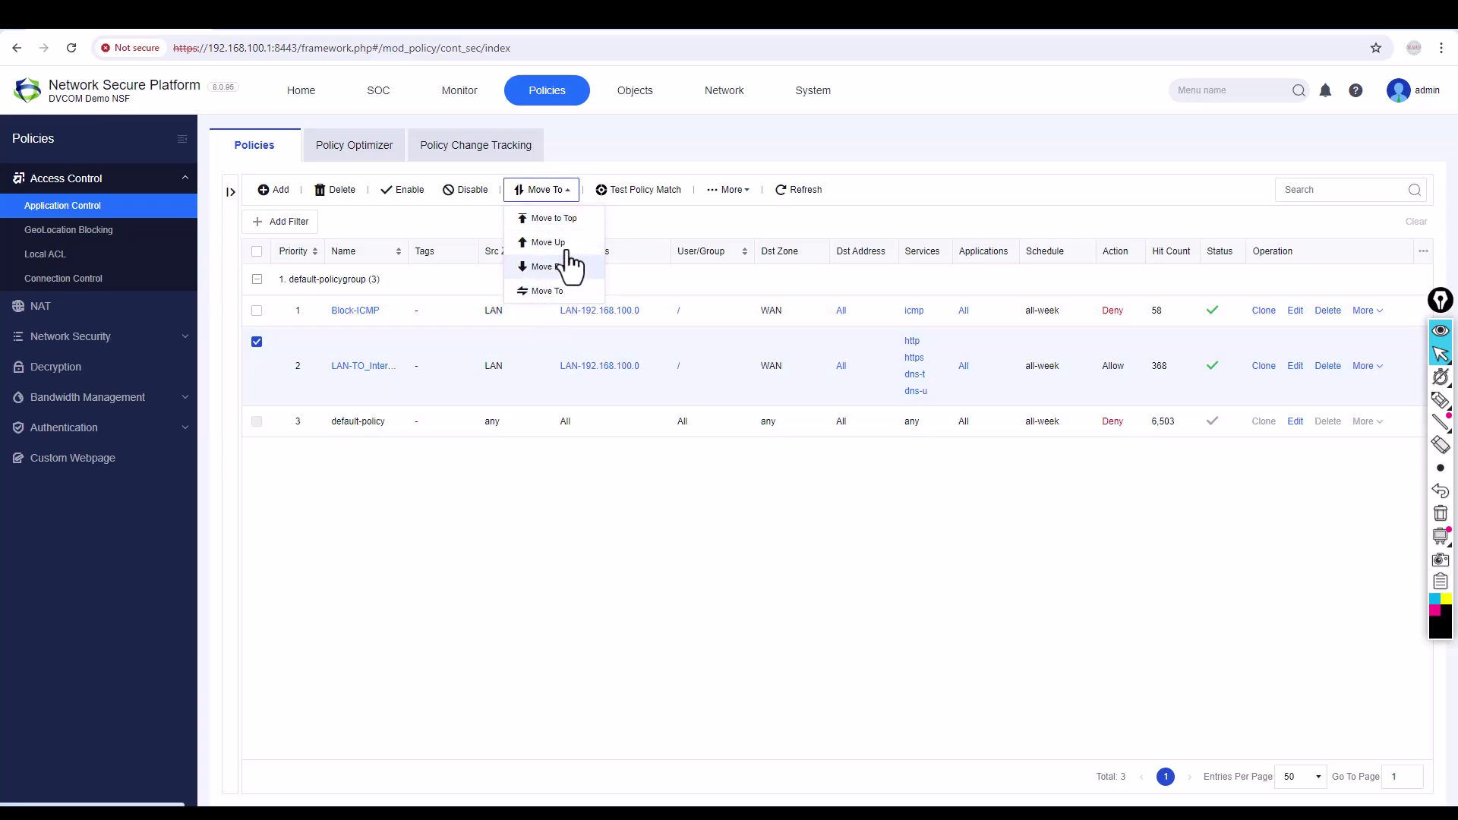
{"action": "left_click", "coordinate": [549, 463]}
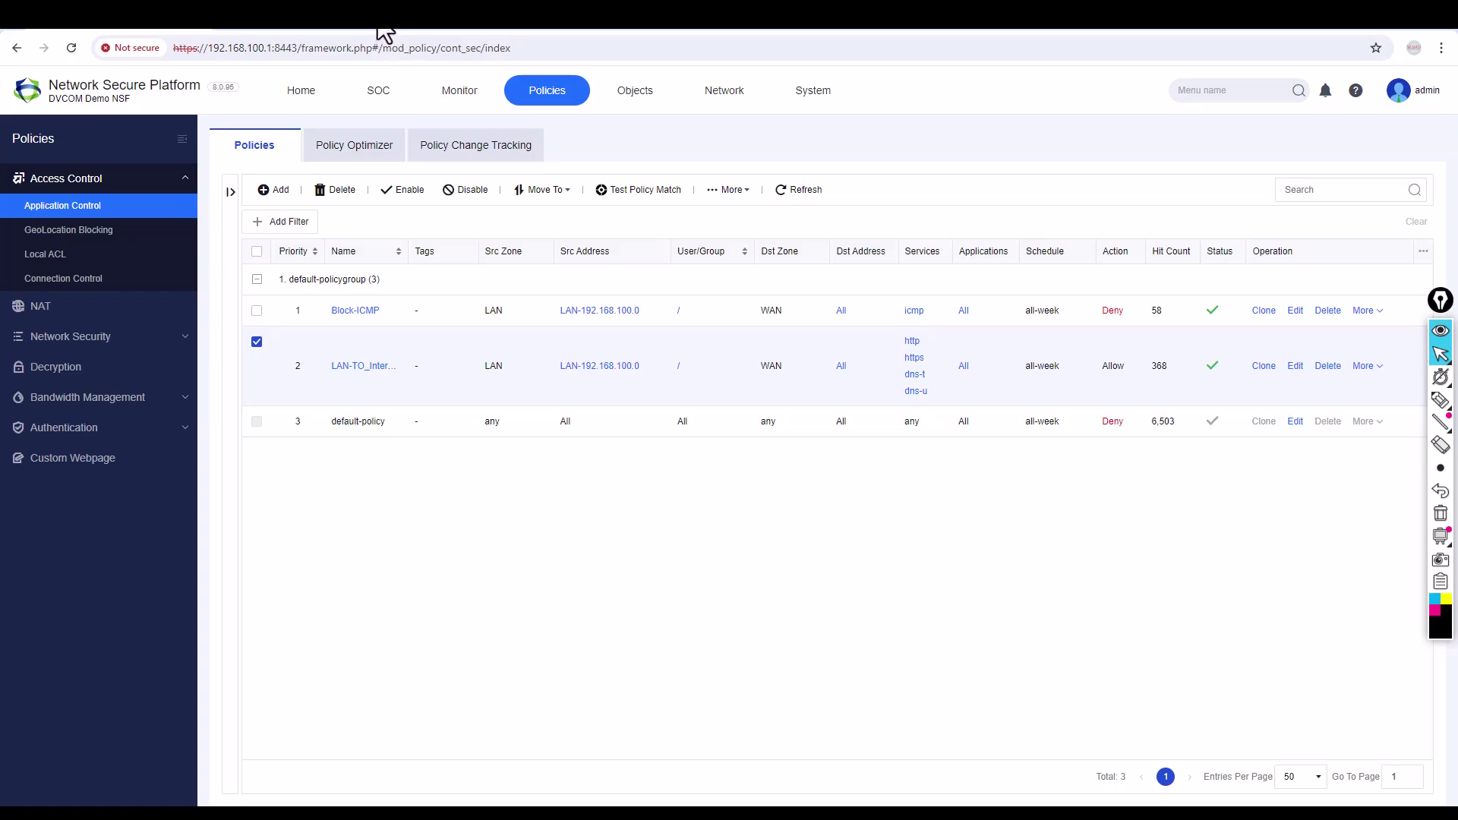
{"action": "left_click", "coordinate": [1414, 91]}
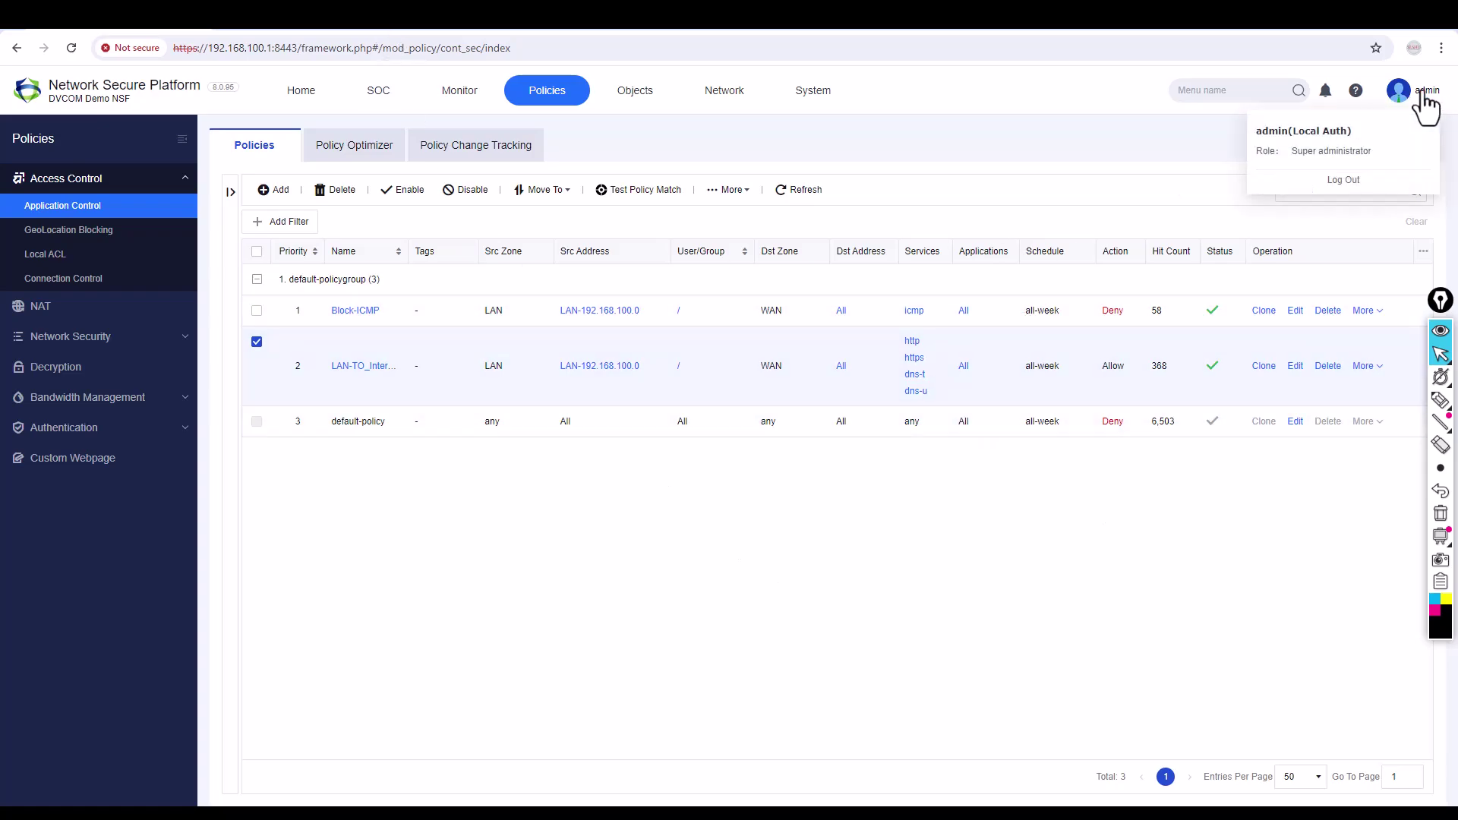
{"action": "left_click", "coordinate": [1344, 180]}
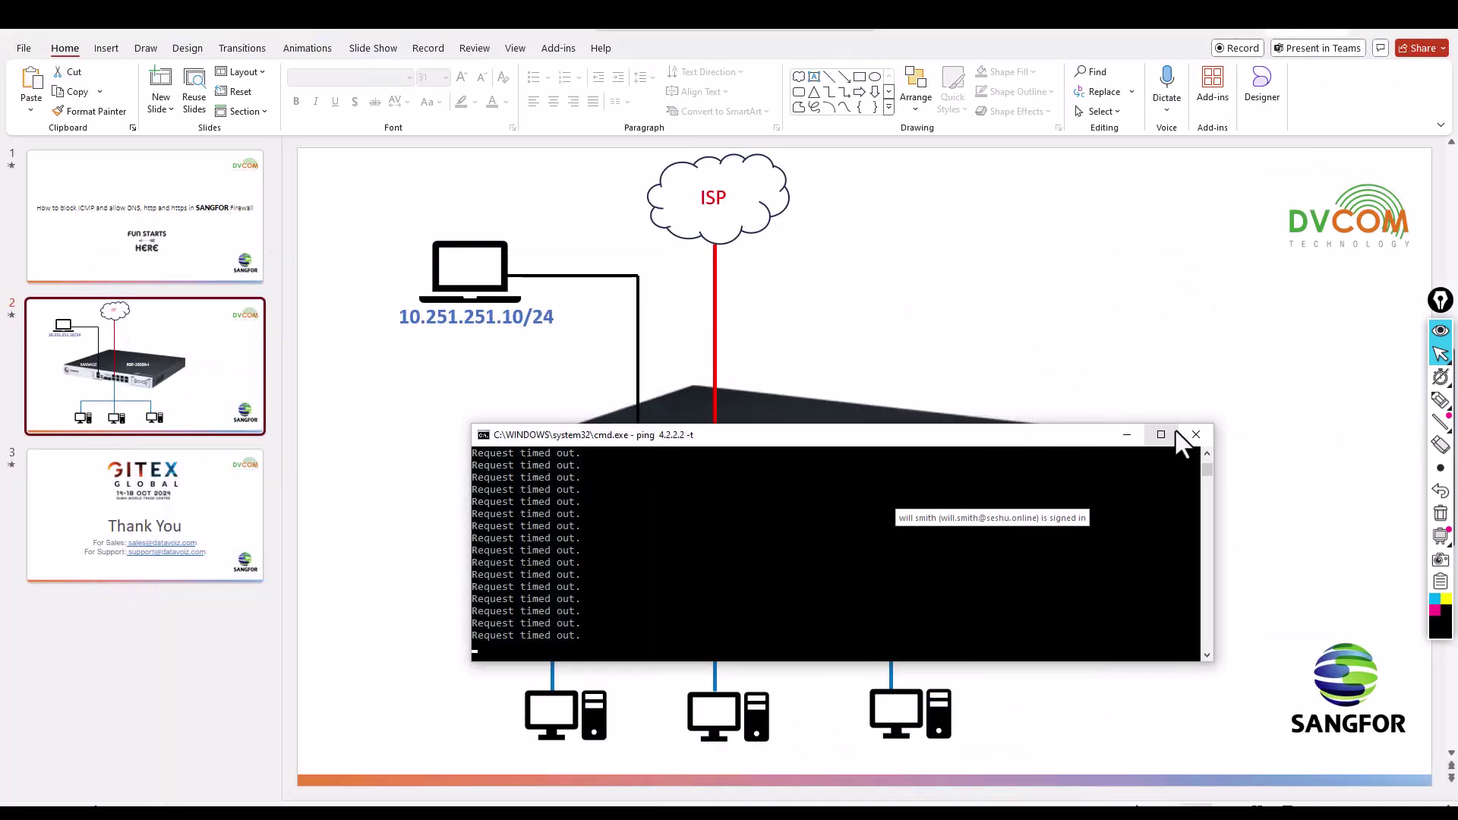
Close the cmd ping window and start the slide show from slide 3, the GITEX Thank You slide.
{"action": "left_click", "coordinate": [1197, 434]}
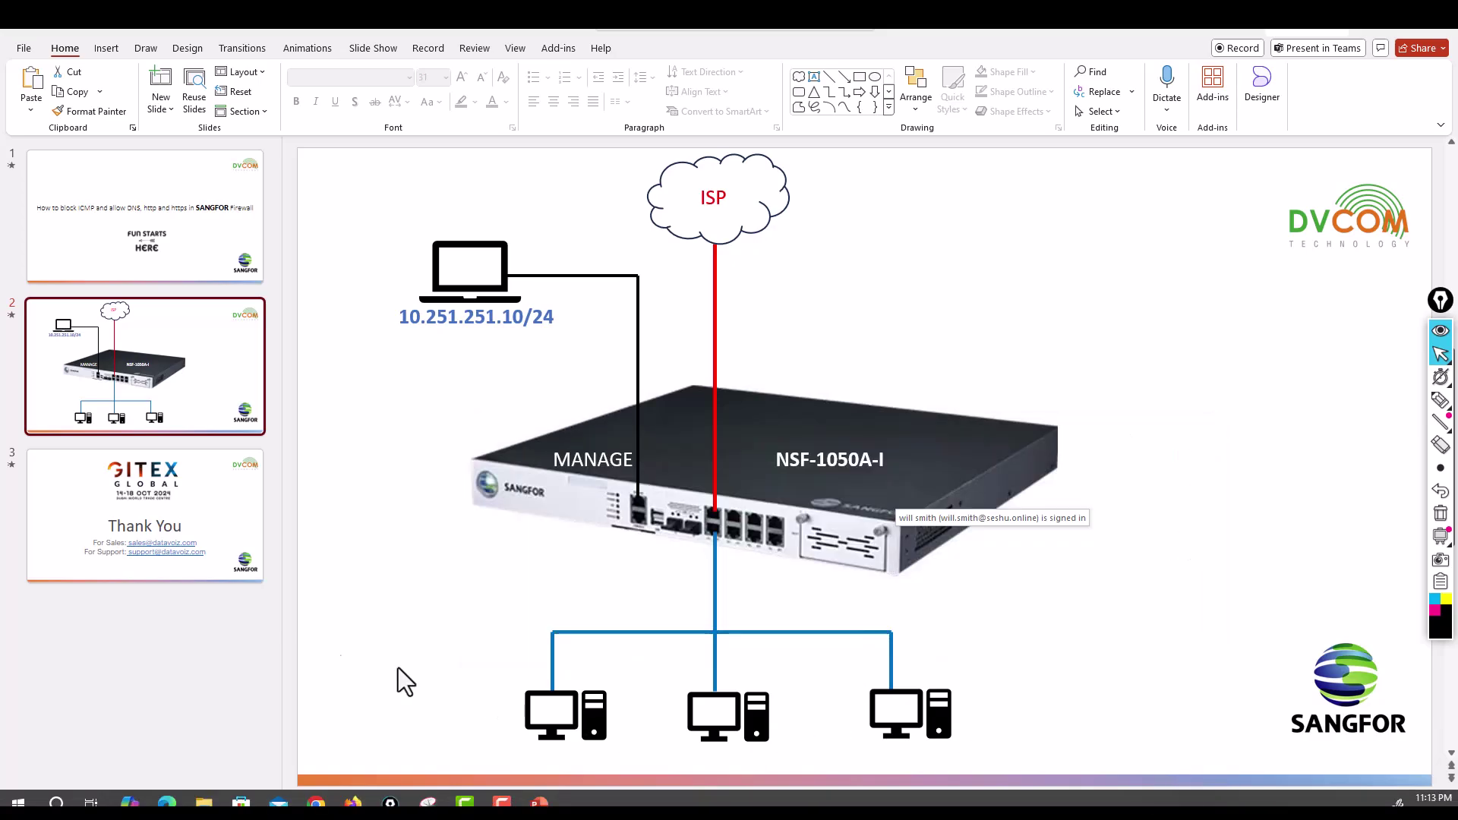
{"action": "left_click", "coordinate": [228, 488]}
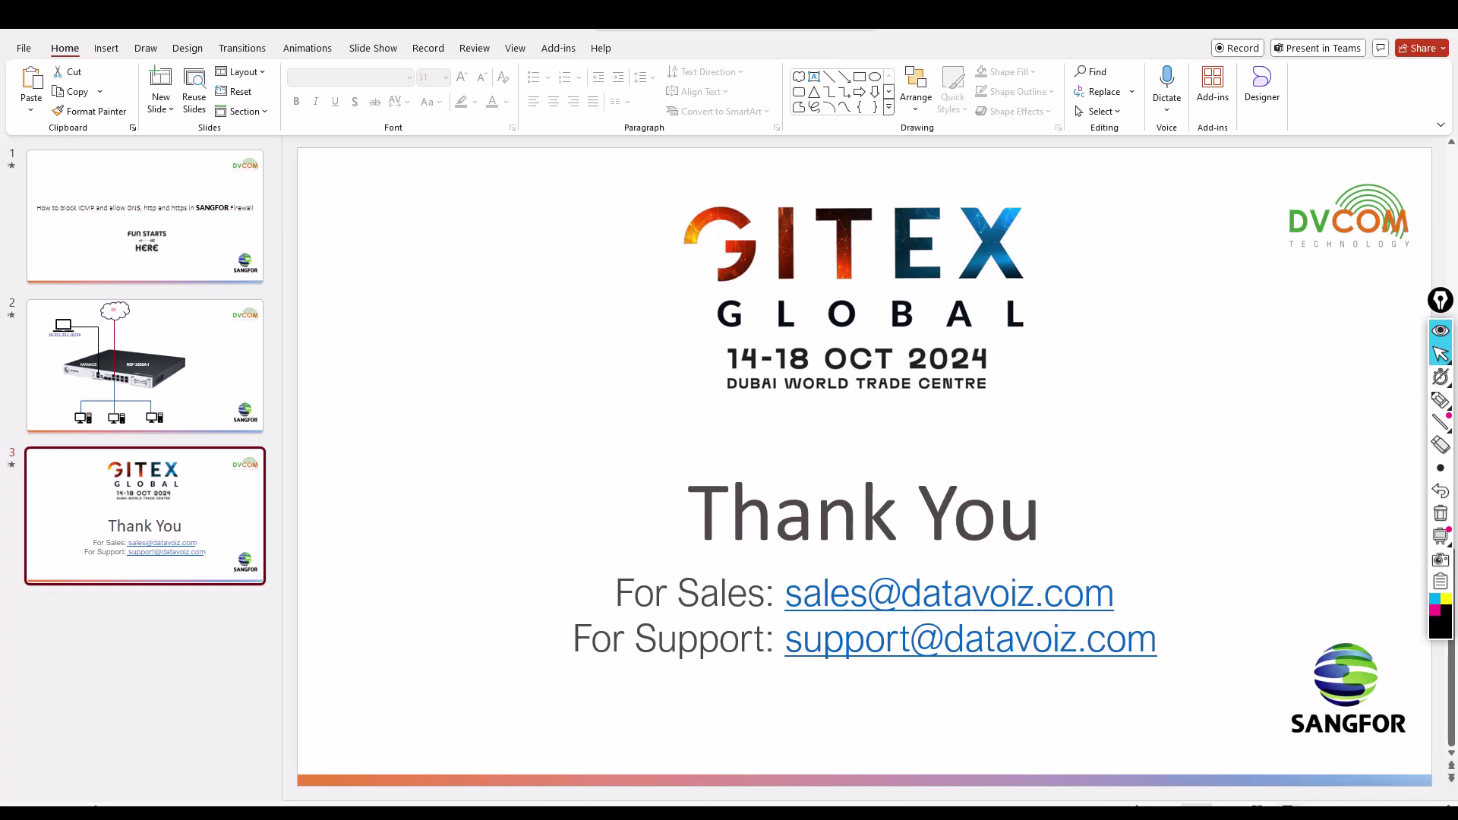
{"action": "left_click", "coordinate": [1198, 806]}
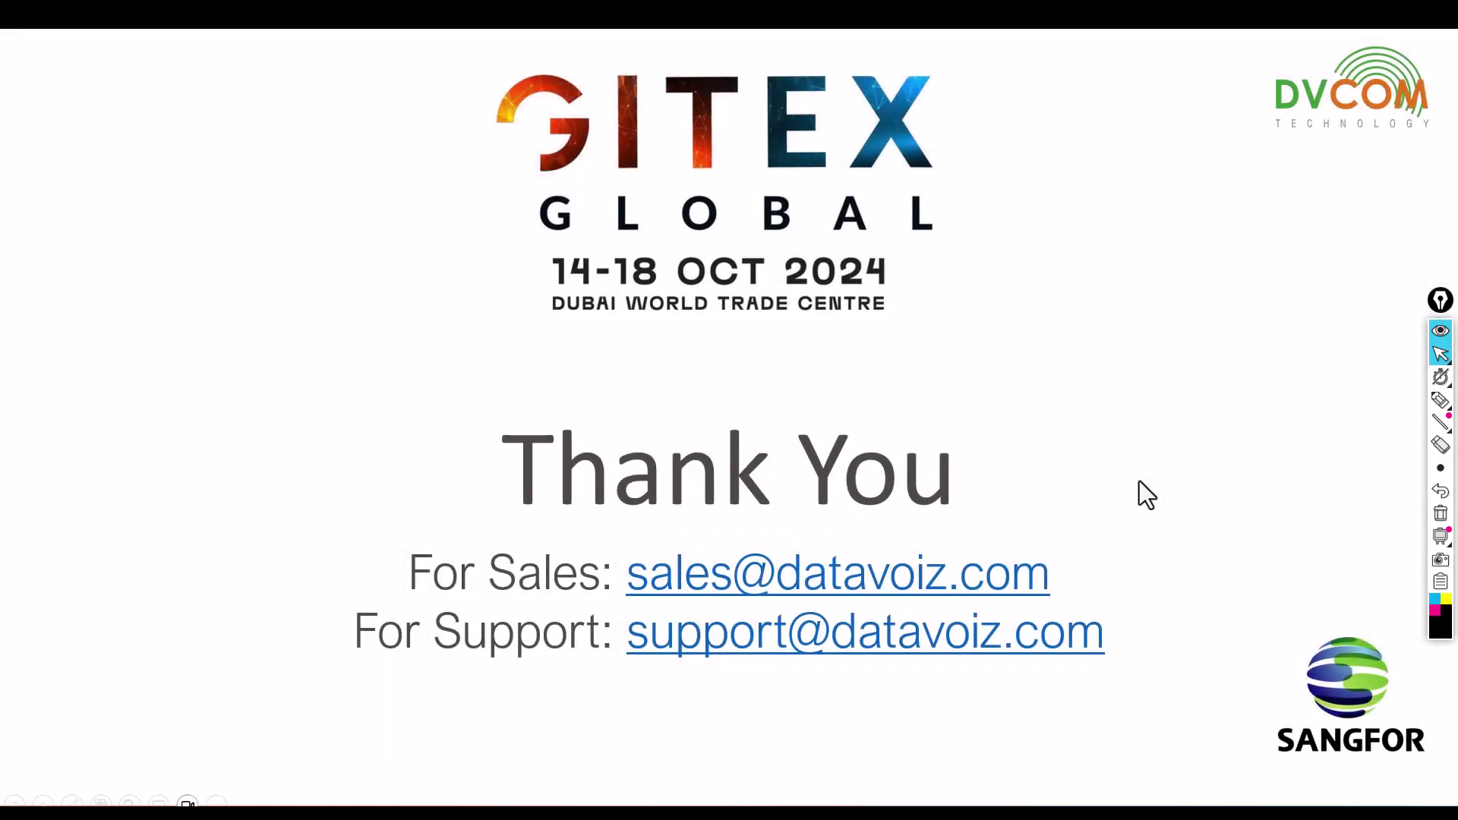